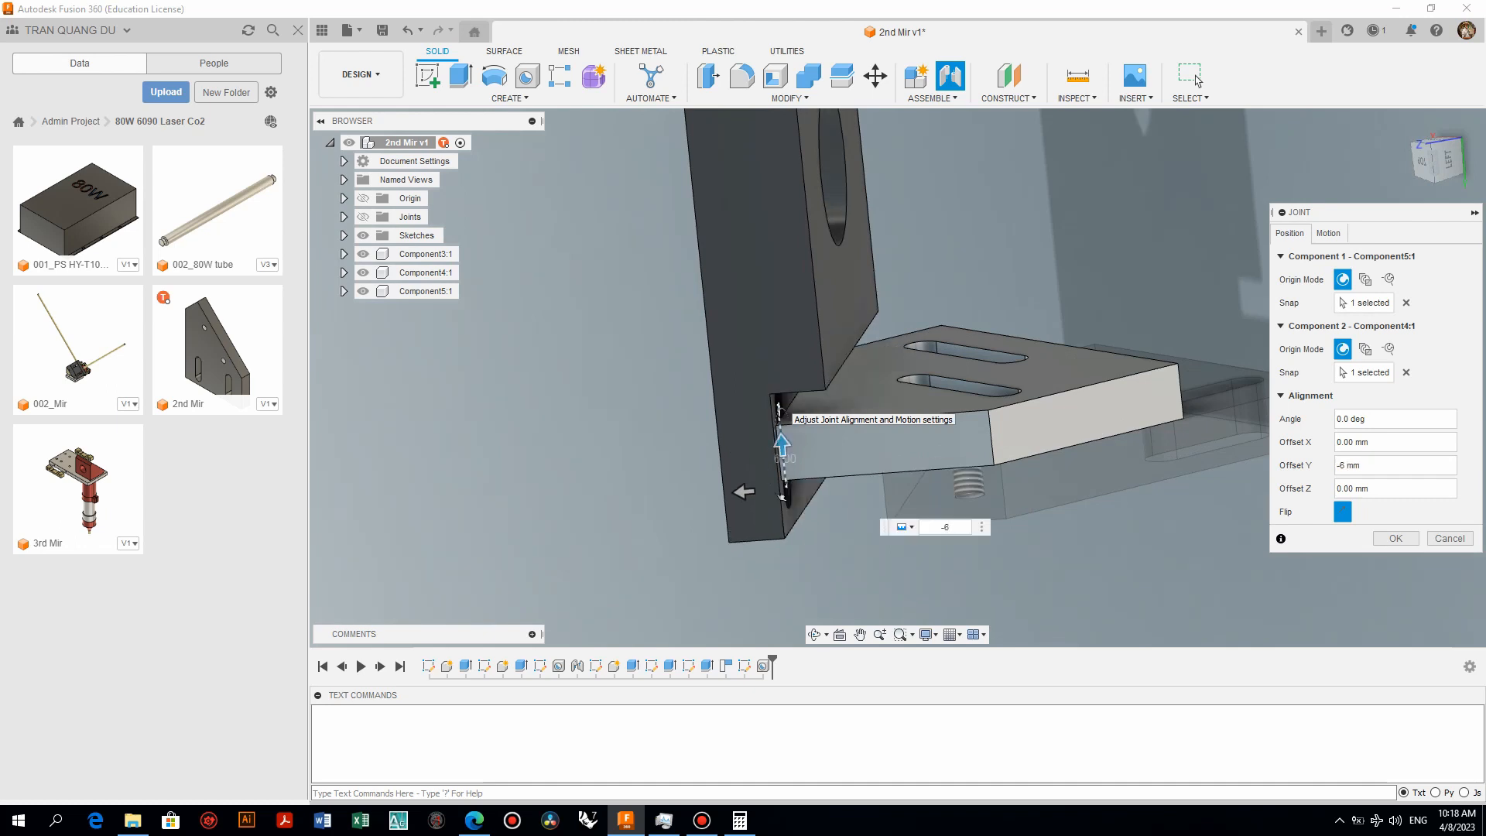
Joint the slotted horizontal plate to the notched upright plate with a Y offset of -6 mm
key(Return)
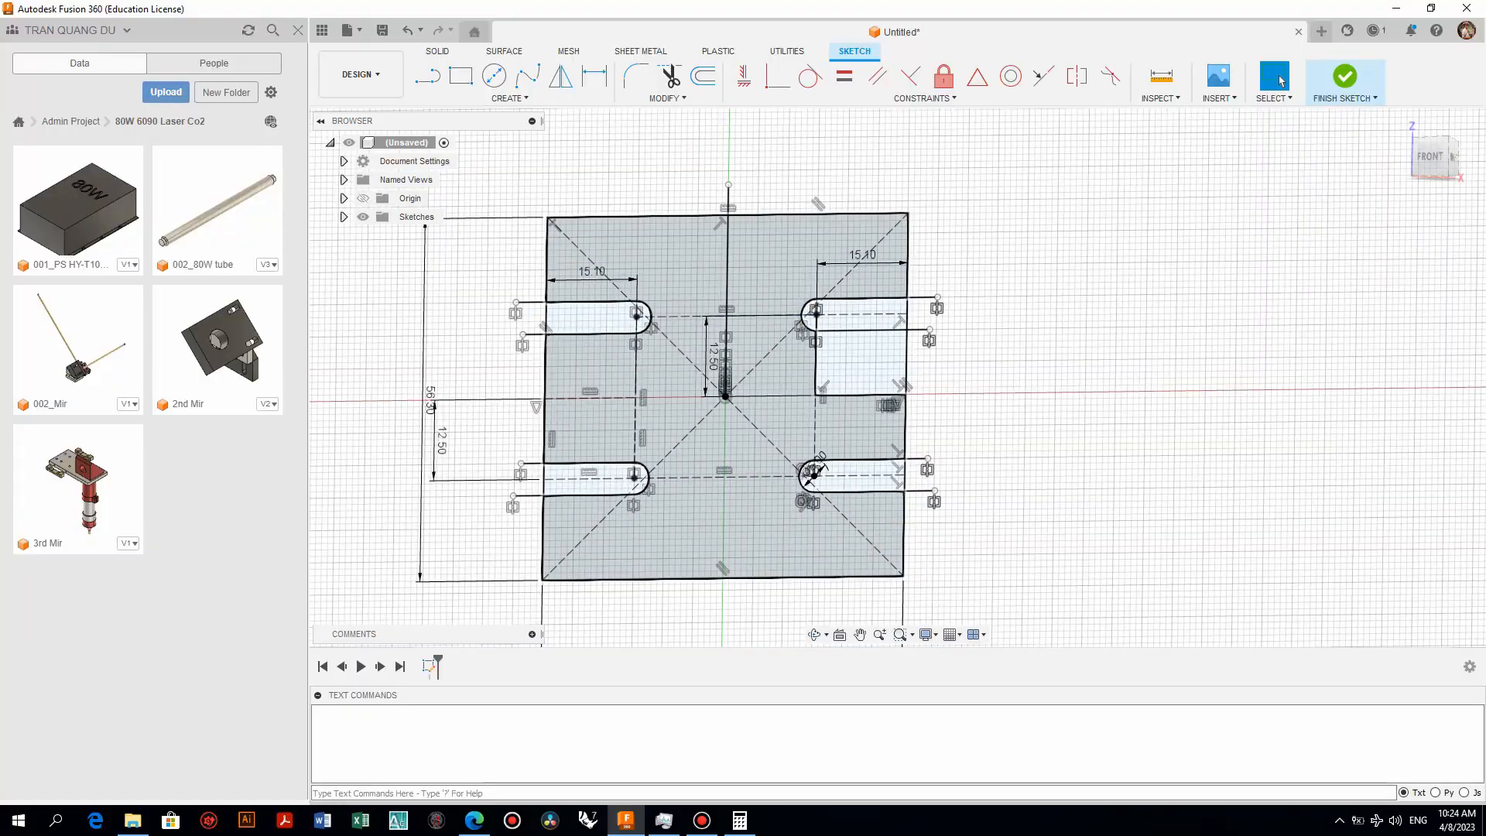
Finish the sketch of the rectangular plate with four side slots and start extruding it
click(1344, 77)
key(e)
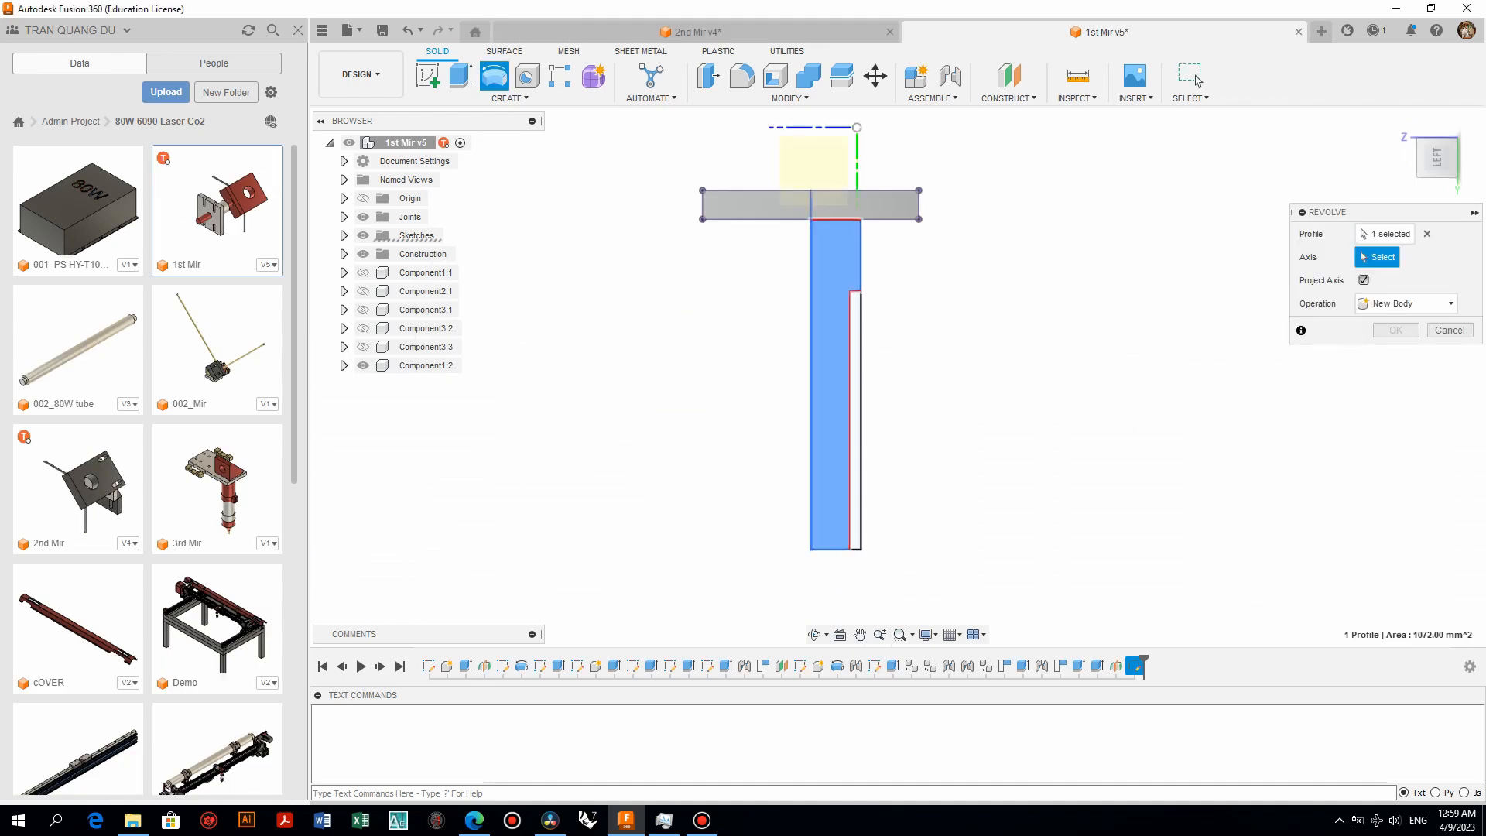
Revolve the stepped post profile about its long straight edge as a new body
click(810, 387)
key(Return)
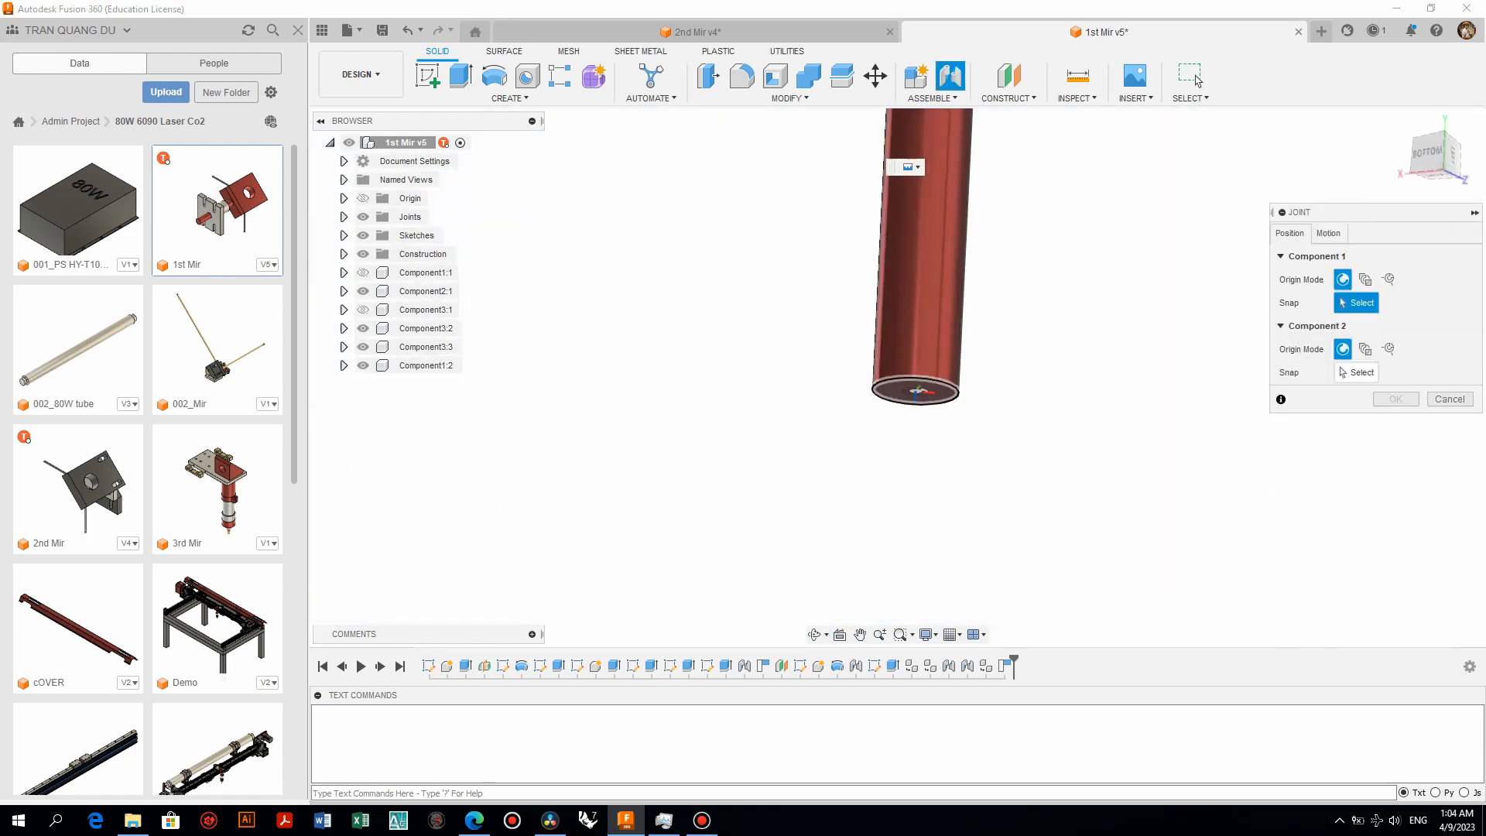
Joint the round end face of the mirror mount's red shaft to the centre of the hollow post's open end
click(917, 387)
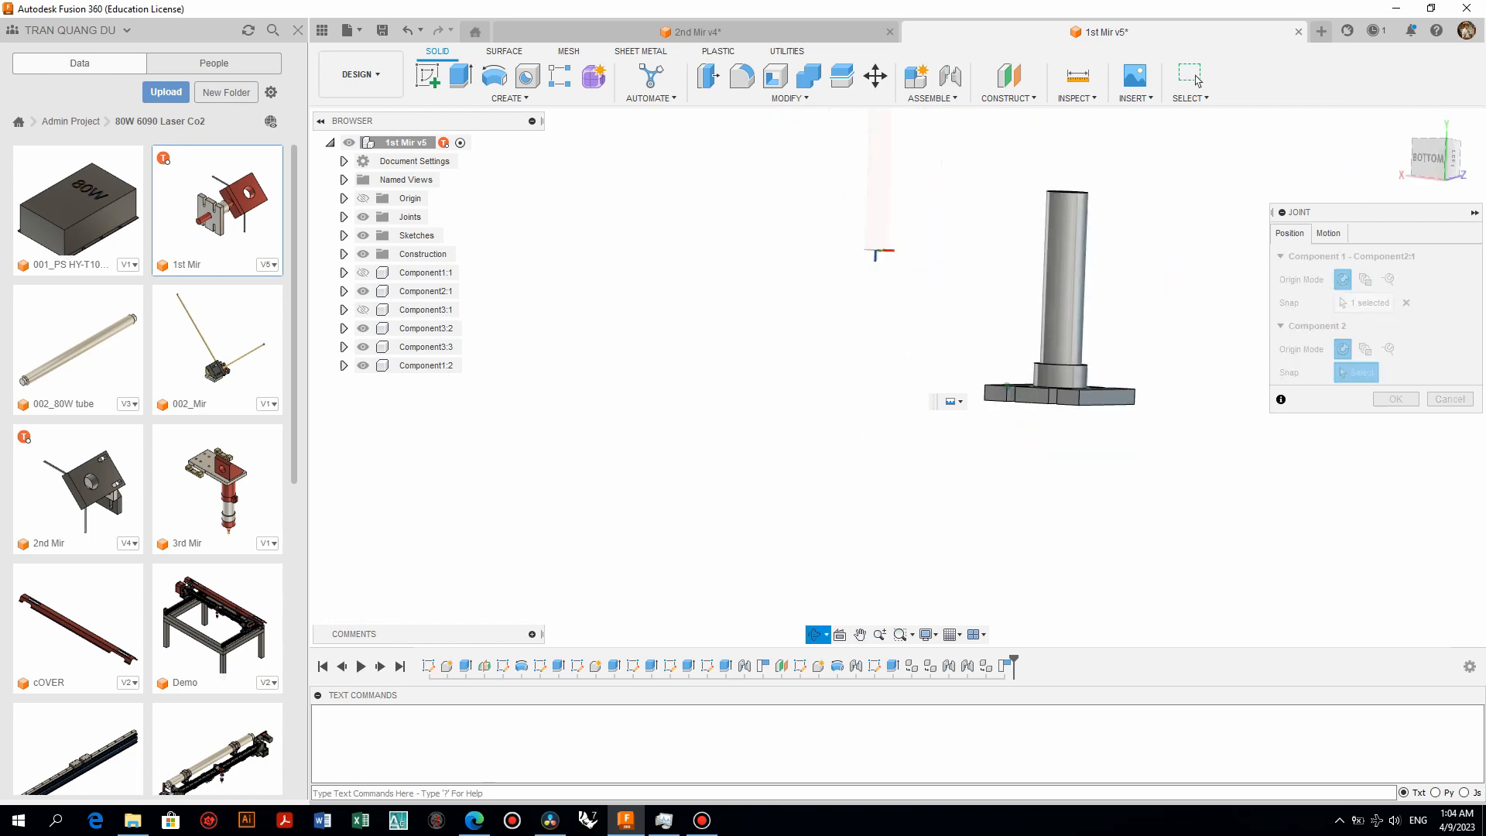
scroll(1048, 252, up, 7)
click(1033, 345)
scroll(1029, 346, down, 3)
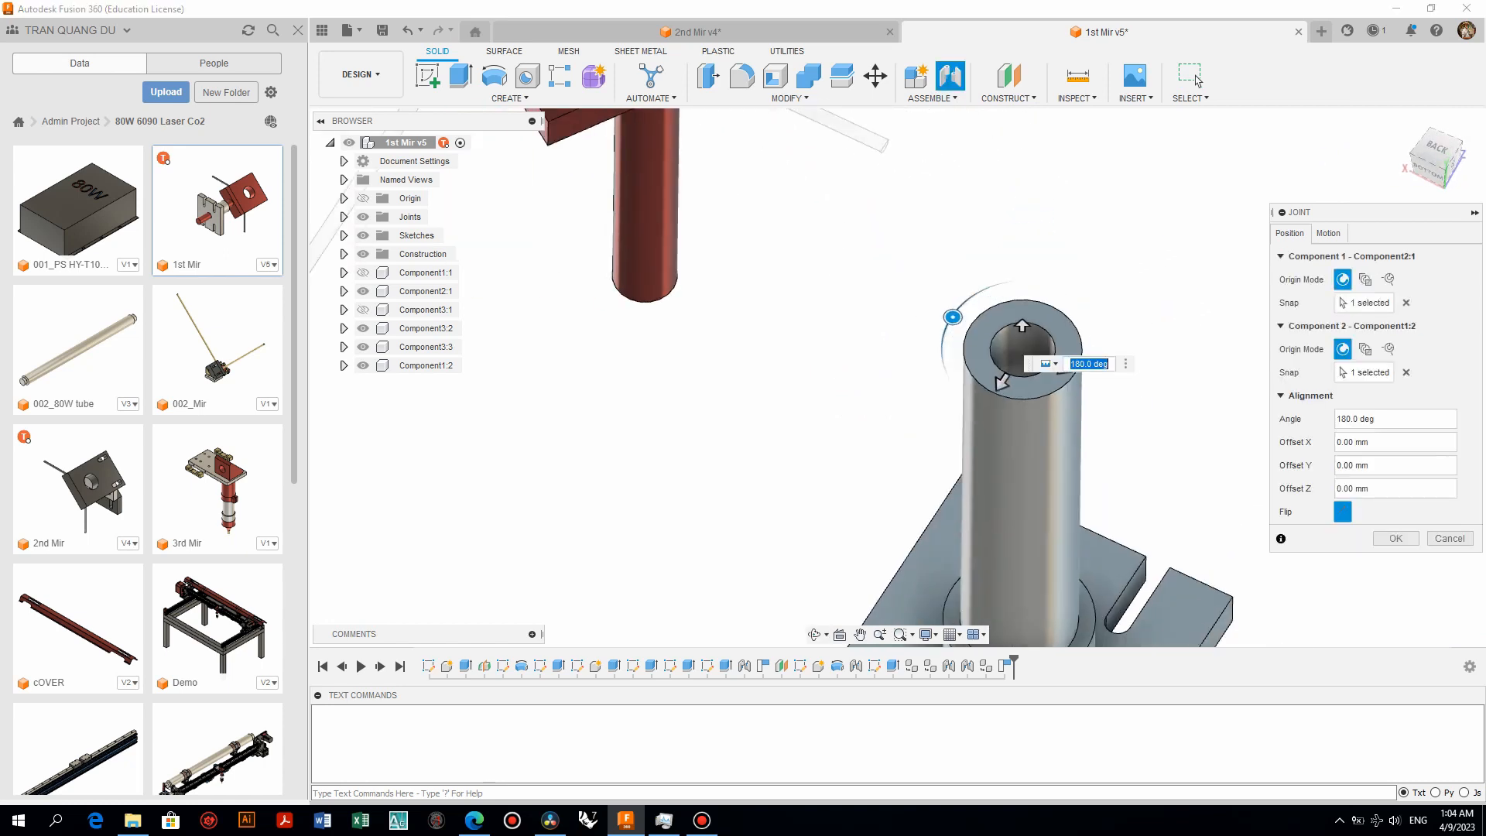
Try the Revolute and Slider motion types for the shaft joint and set it back to Rigid
click(1328, 234)
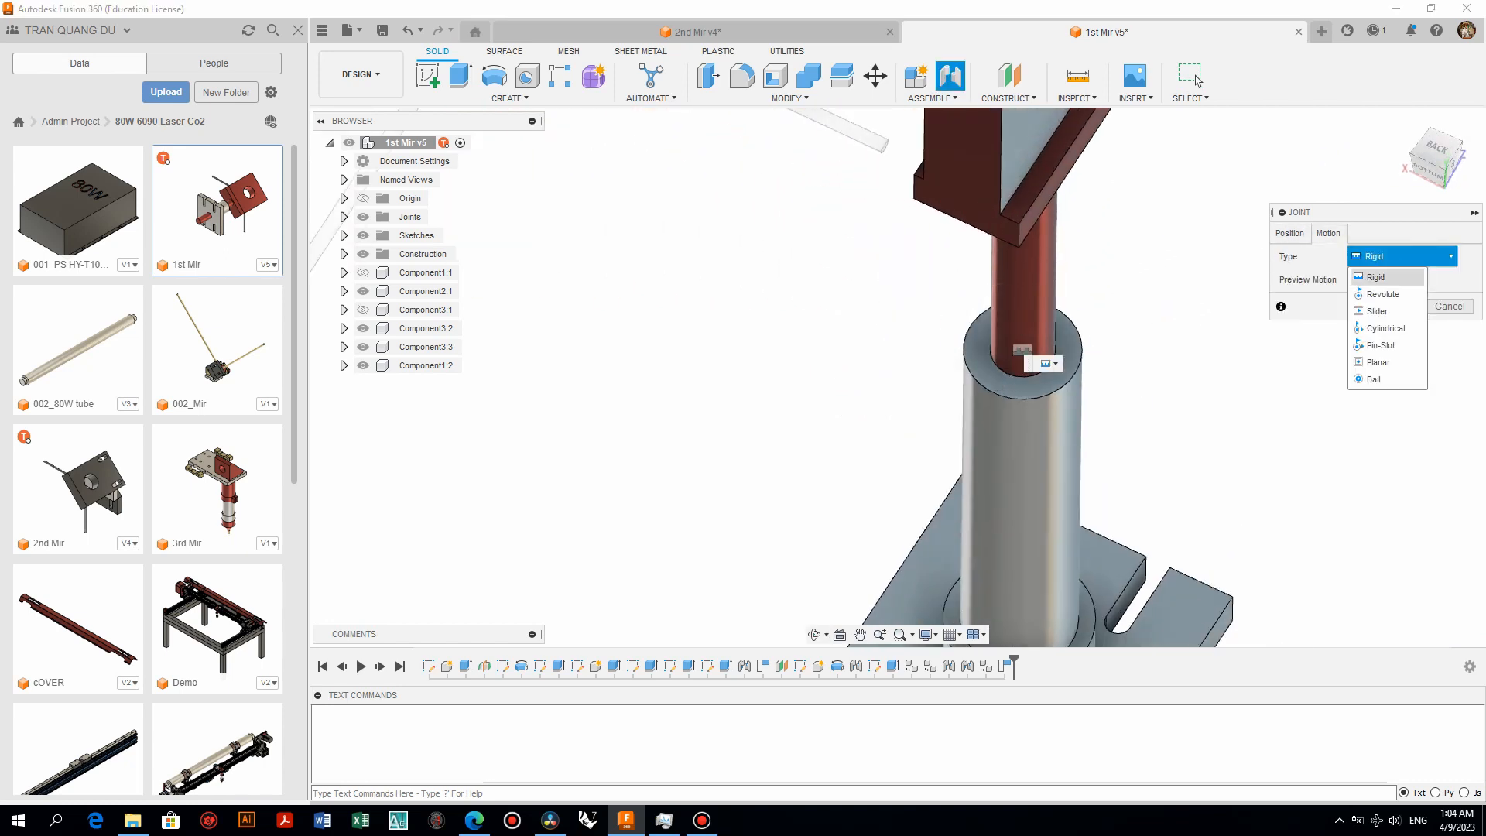
click(1381, 294)
click(1401, 256)
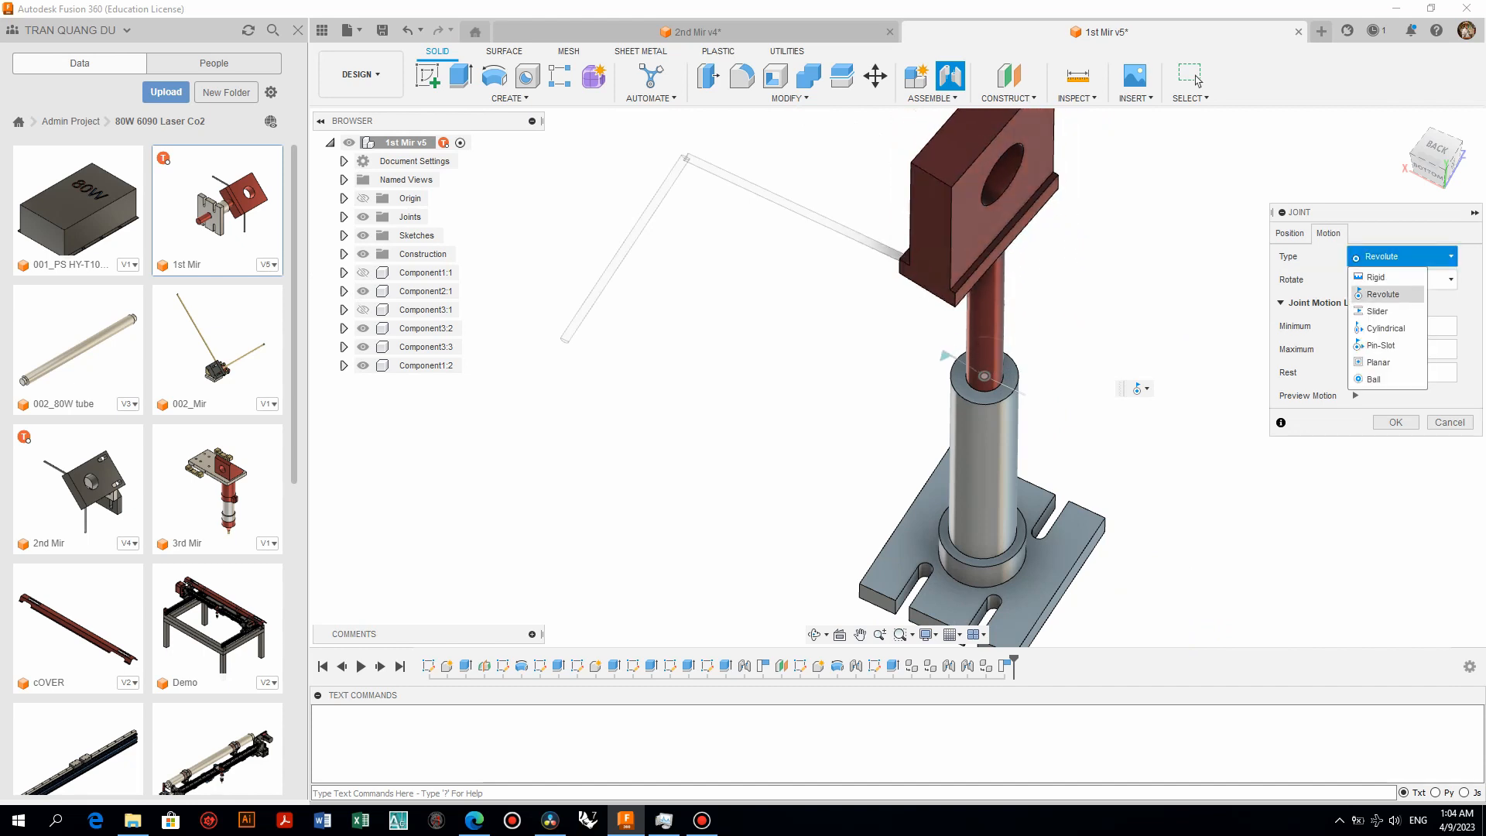
click(1380, 311)
click(1401, 257)
click(1385, 275)
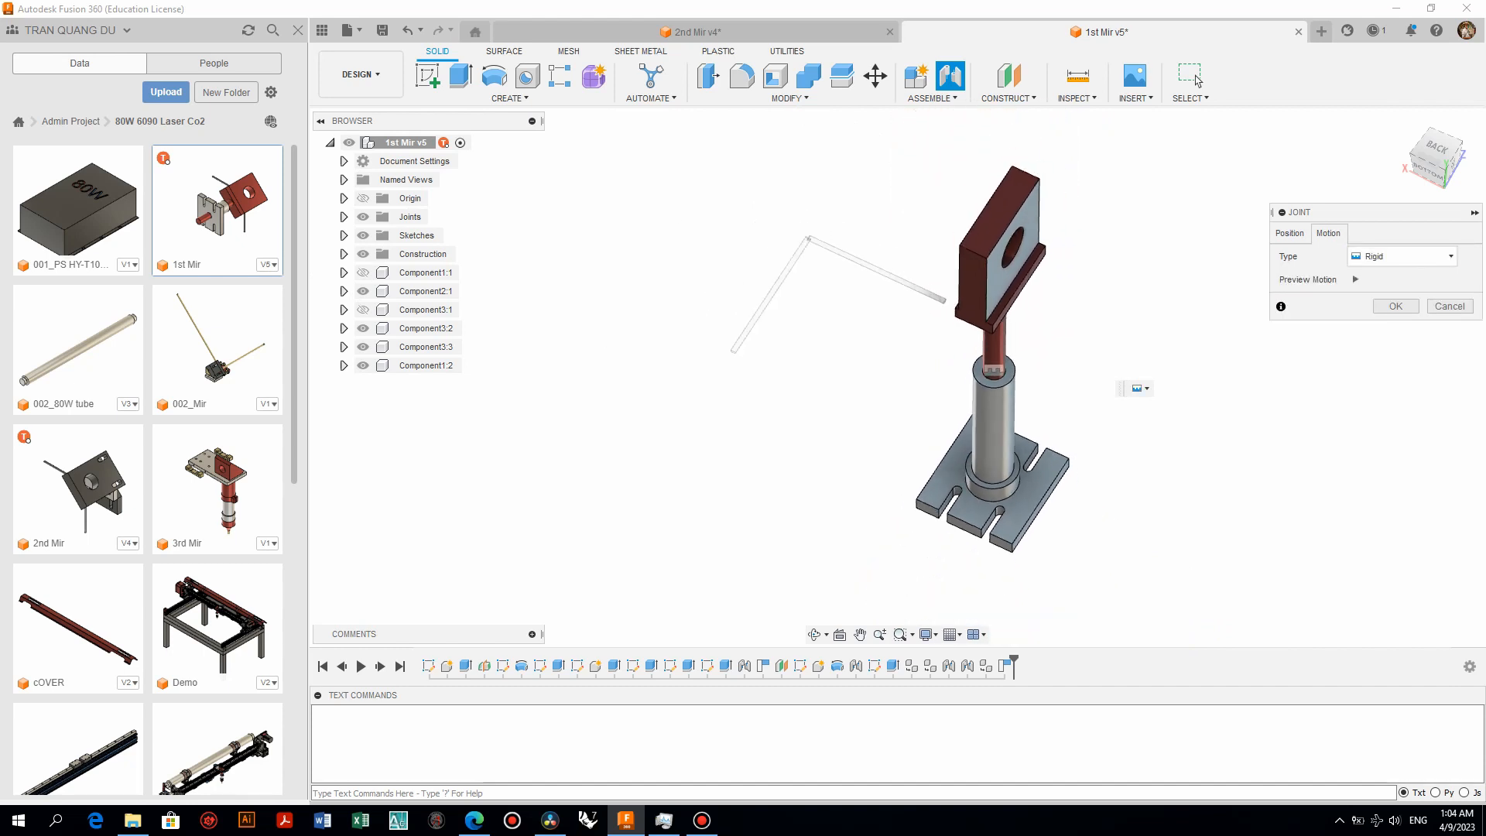
Set the shaft joint's Z offset to -60 mm to sink the shaft into the post, and confirm the joint
click(1289, 233)
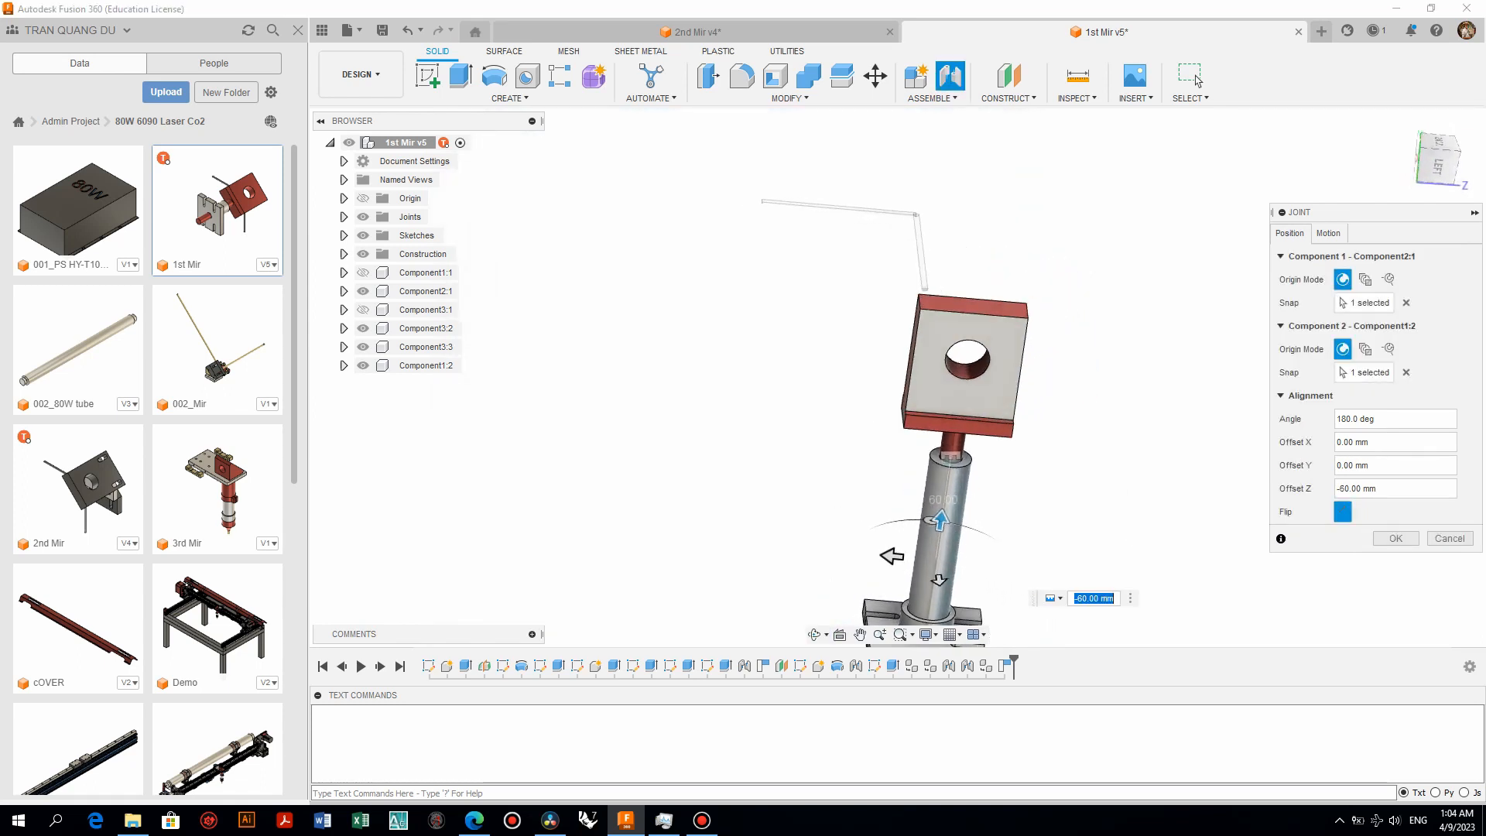
shift+middle_drag(934, 416, 890, 402)
key(Return)
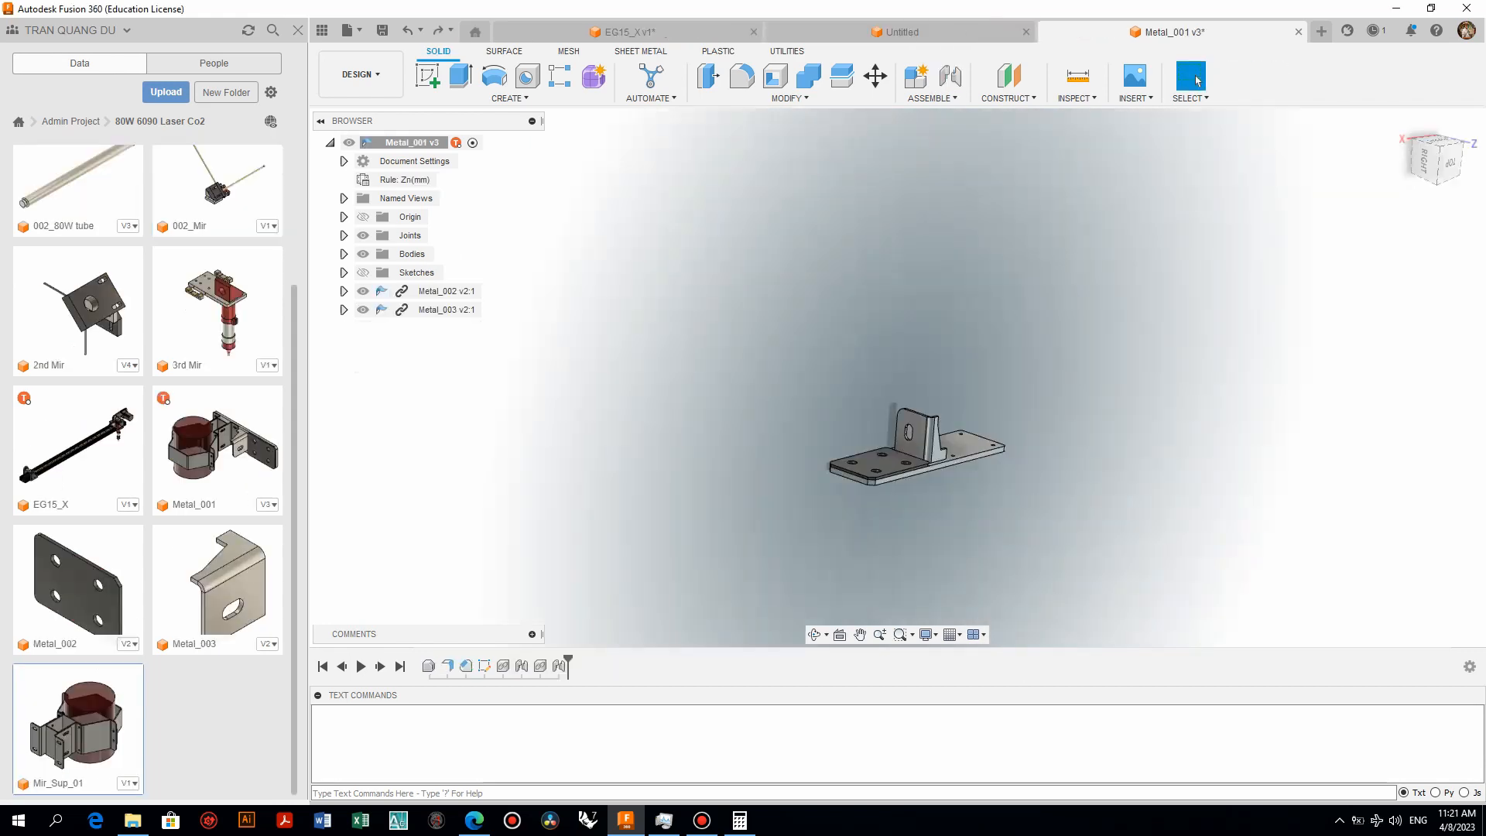
Insert the Mir_Sup_01 design into Metal_001 and rotate it by -180 degrees
right_click(91, 611)
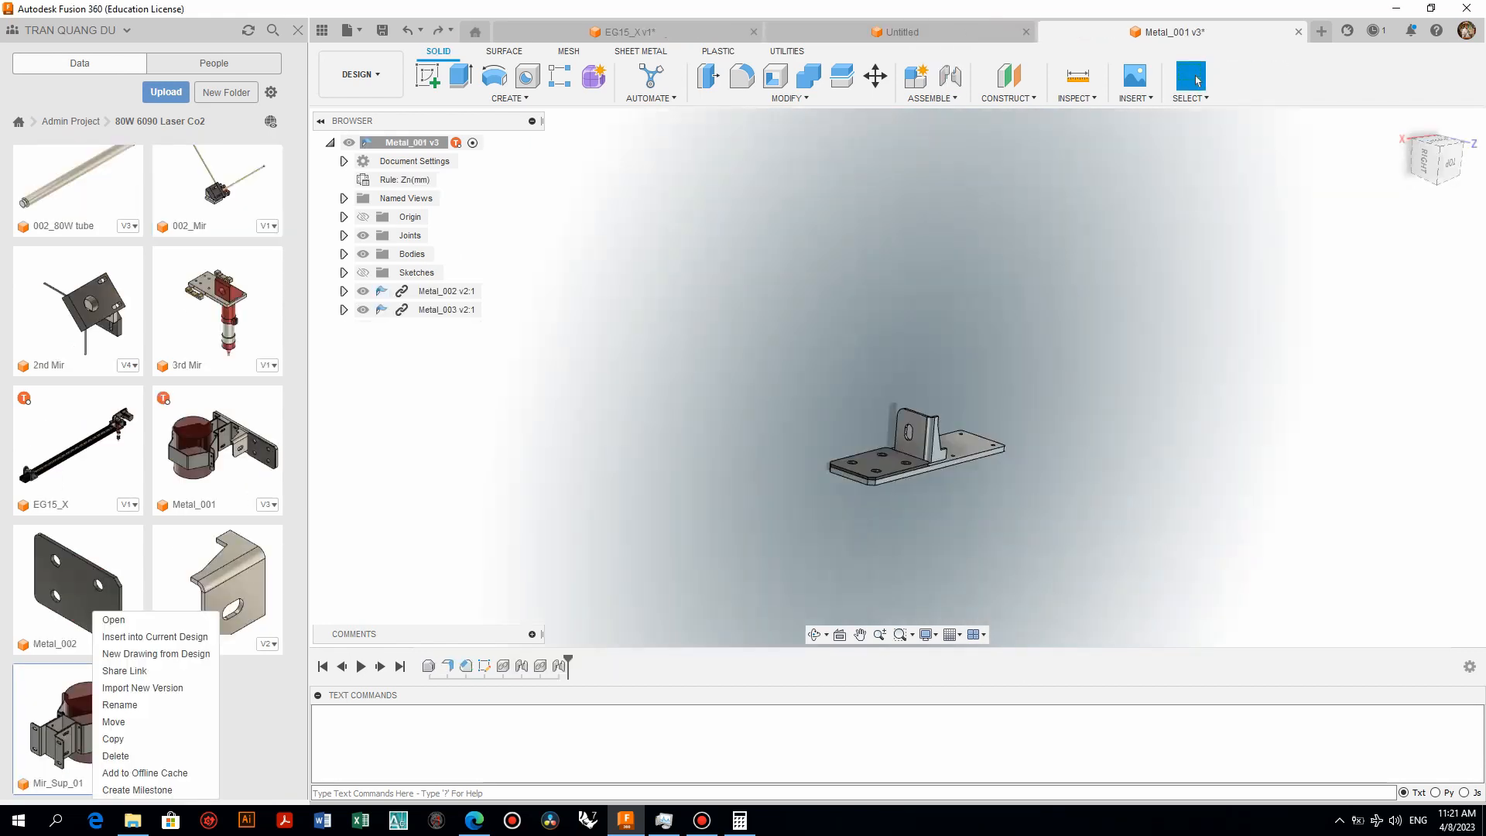
click(154, 636)
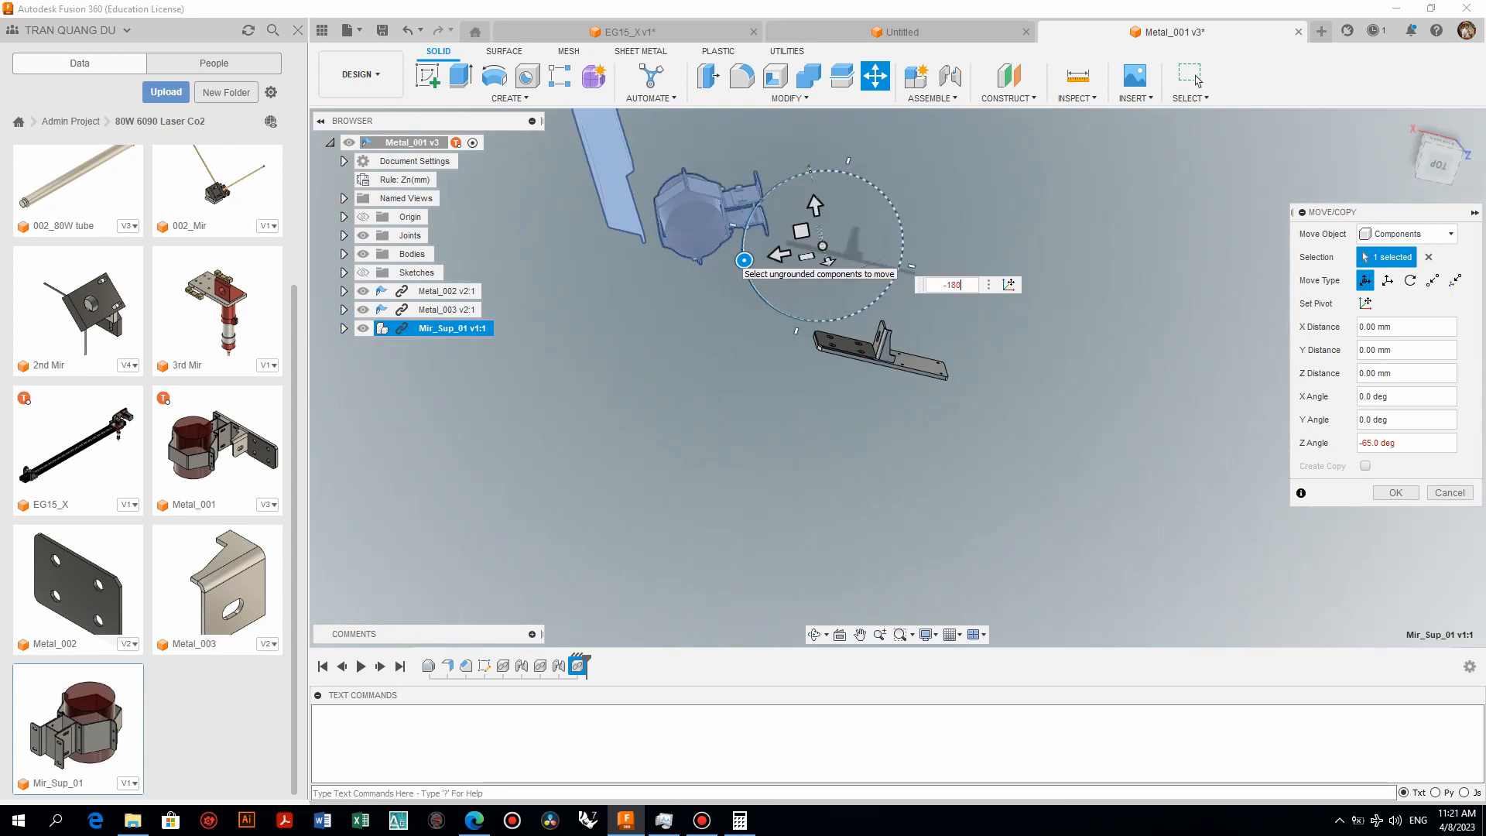
key(Return)
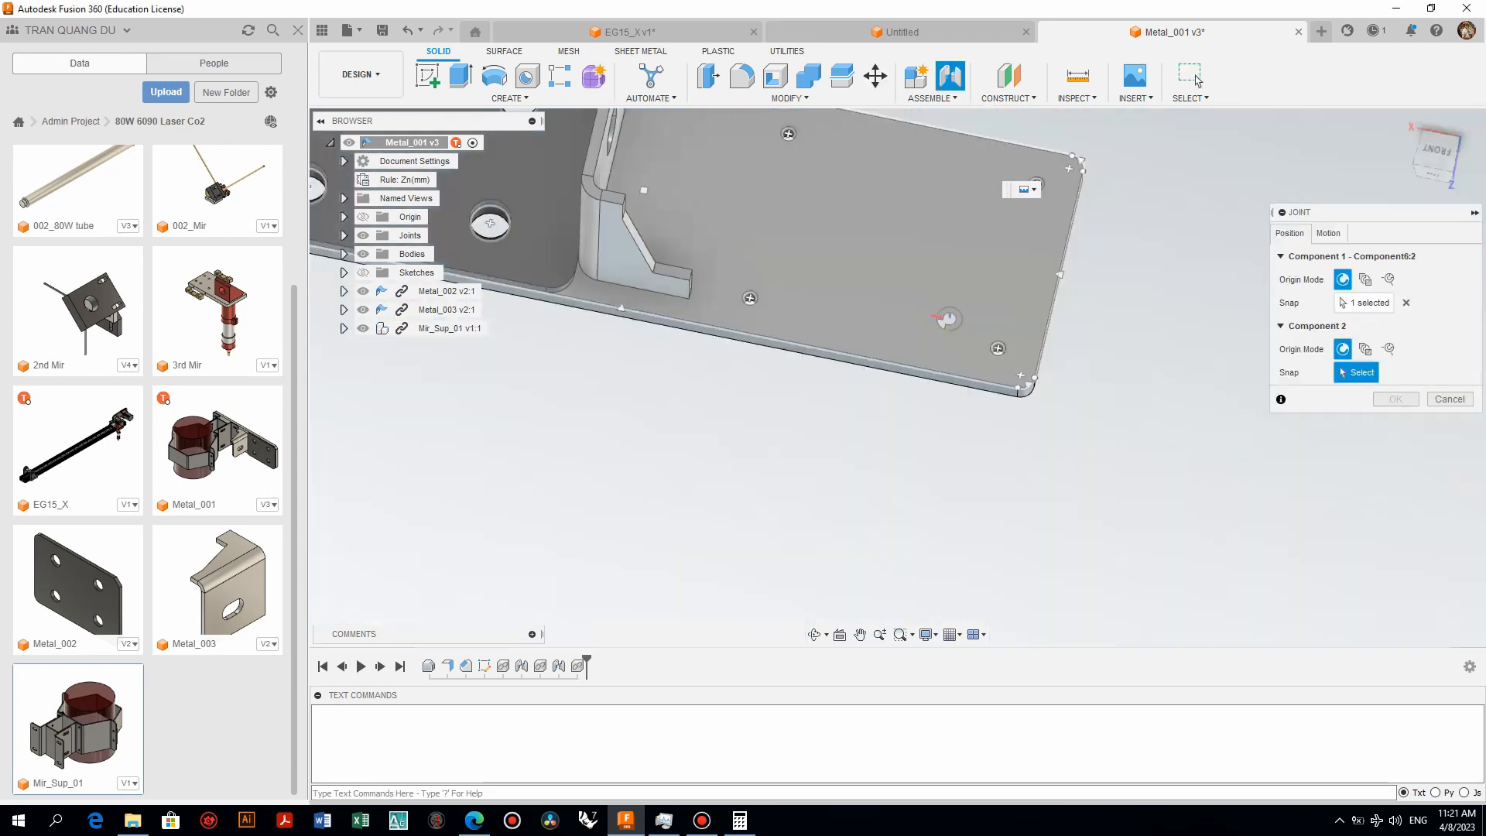
Joint the mirror support's slotted bracket to the Metal_001 plate's corner hole with an offset of -2.5 mm
click(989, 354)
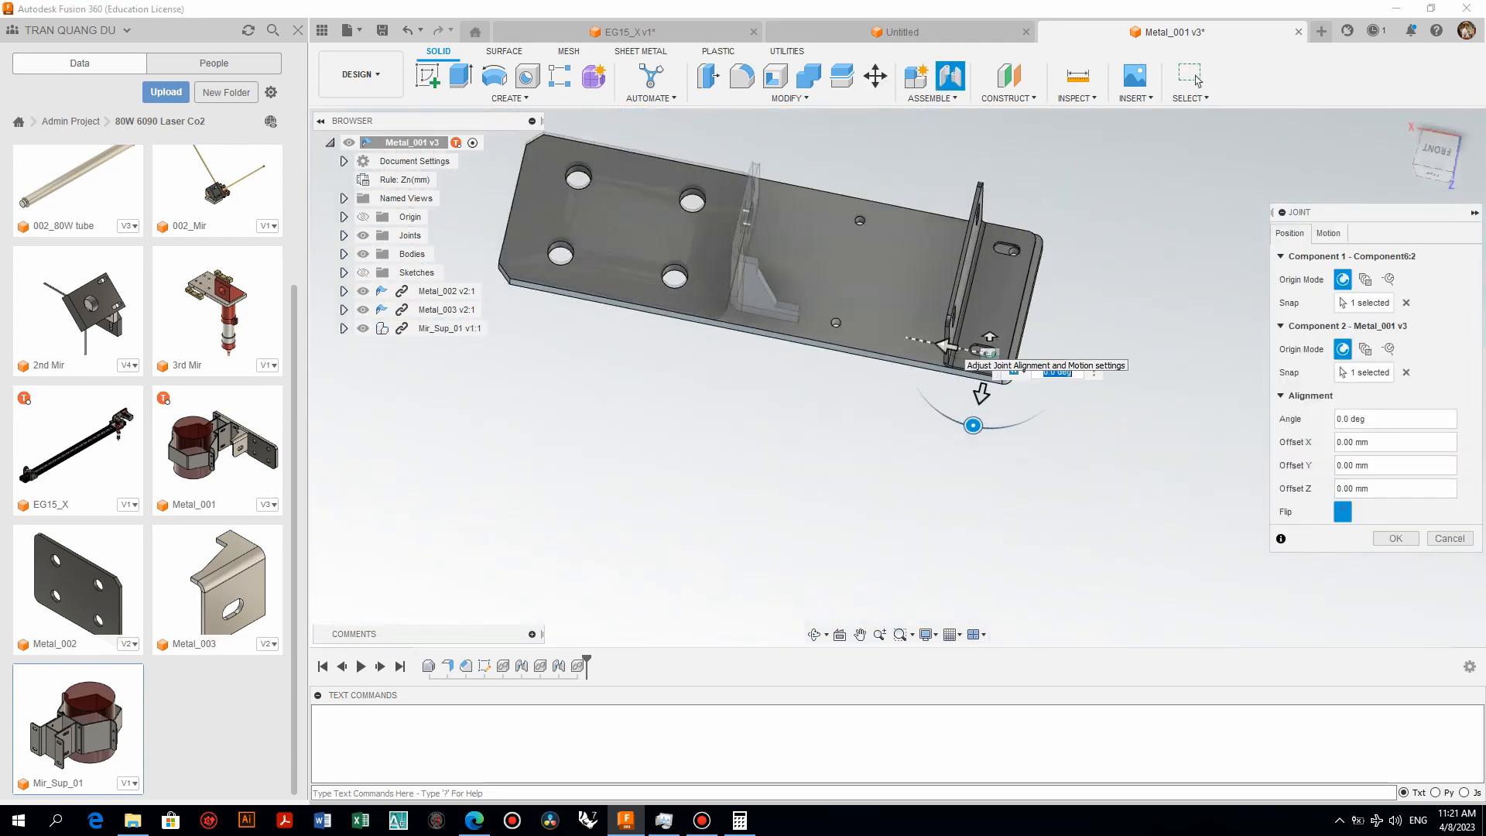
click(947, 345)
scroll(969, 370, up, 4)
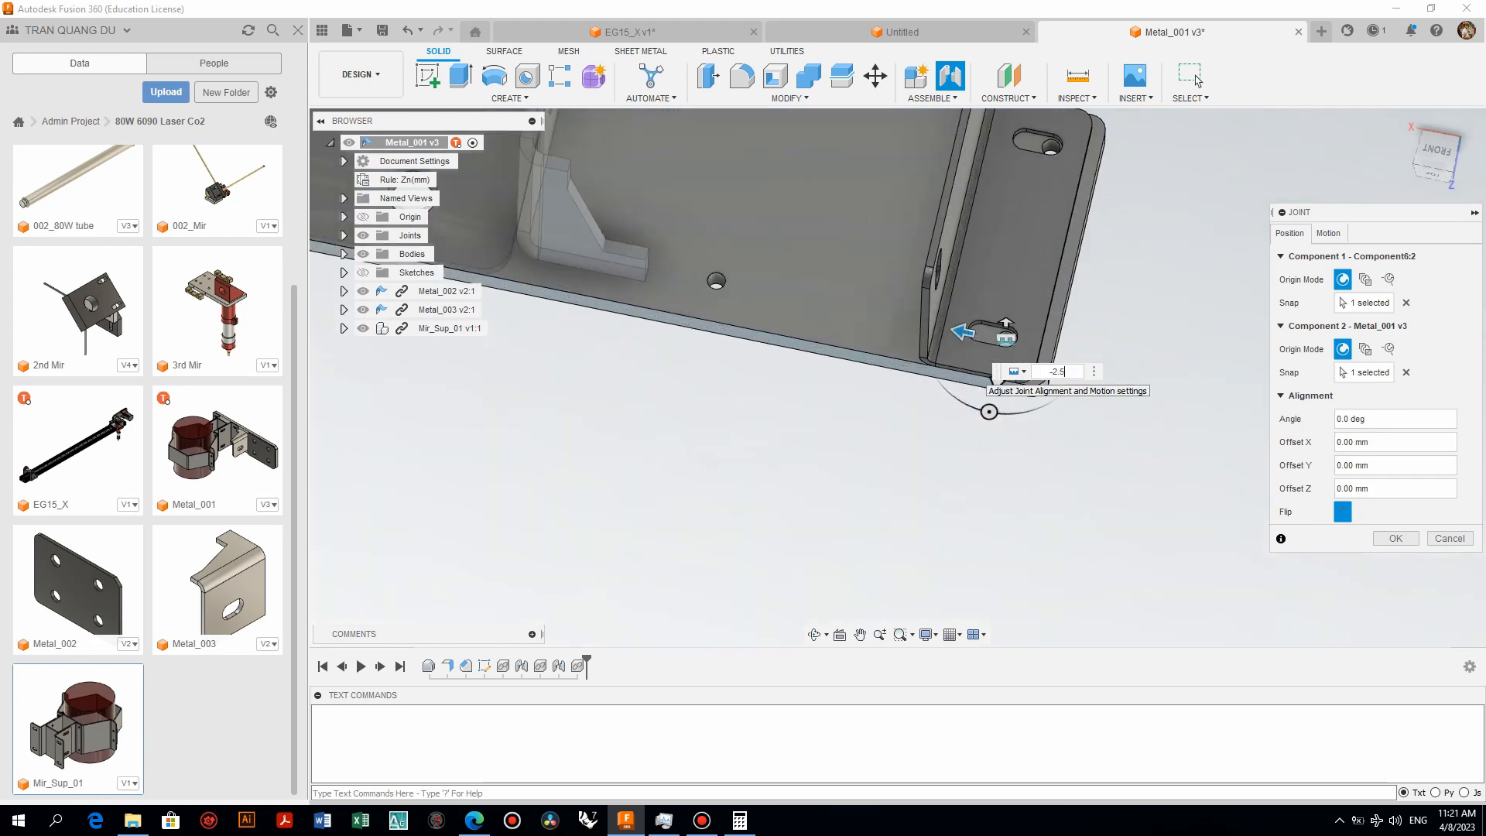
key(Return)
scroll(959, 453, down, 5)
shift+middle_drag(959, 452, 1099, 375)
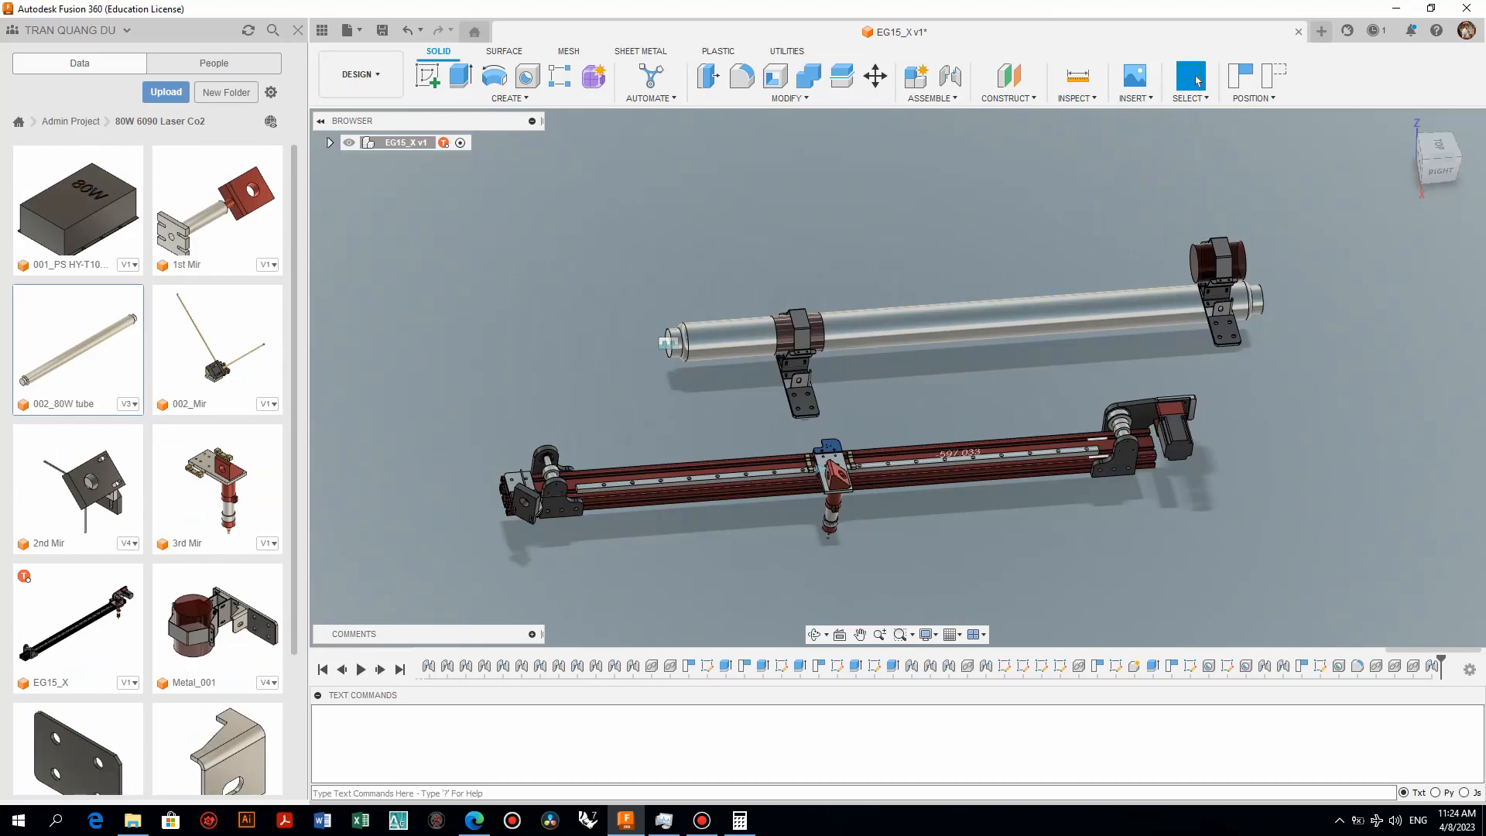
Joint the second tube clamp ring to the end of the 80W tube with a 180 degree angle and a 270 mm Z offset
key(j)
scroll(1207, 259, up, 4)
scroll(1184, 348, down, 5)
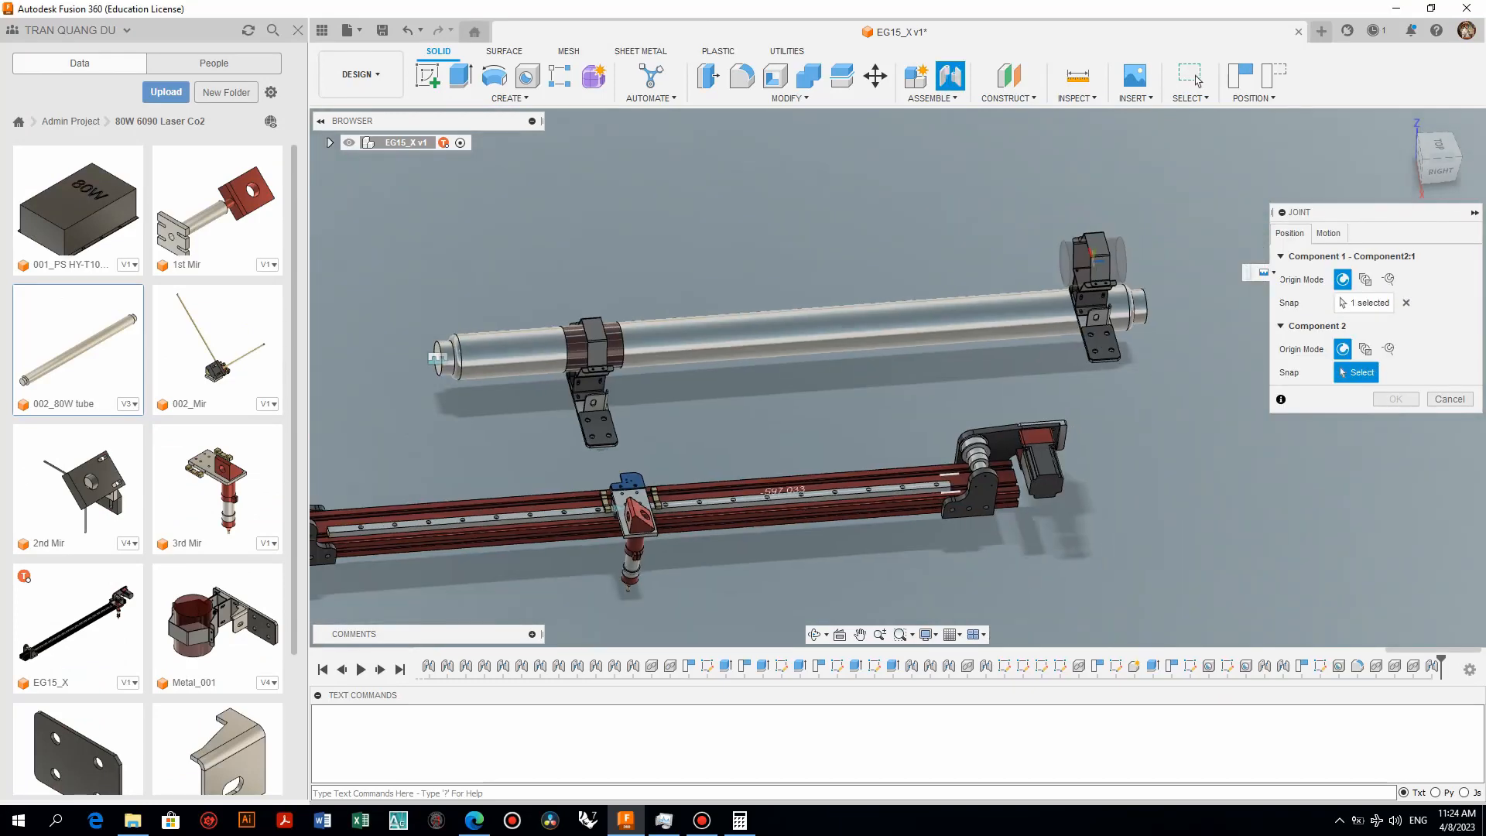
scroll(1184, 348, up, 6)
click(1182, 347)
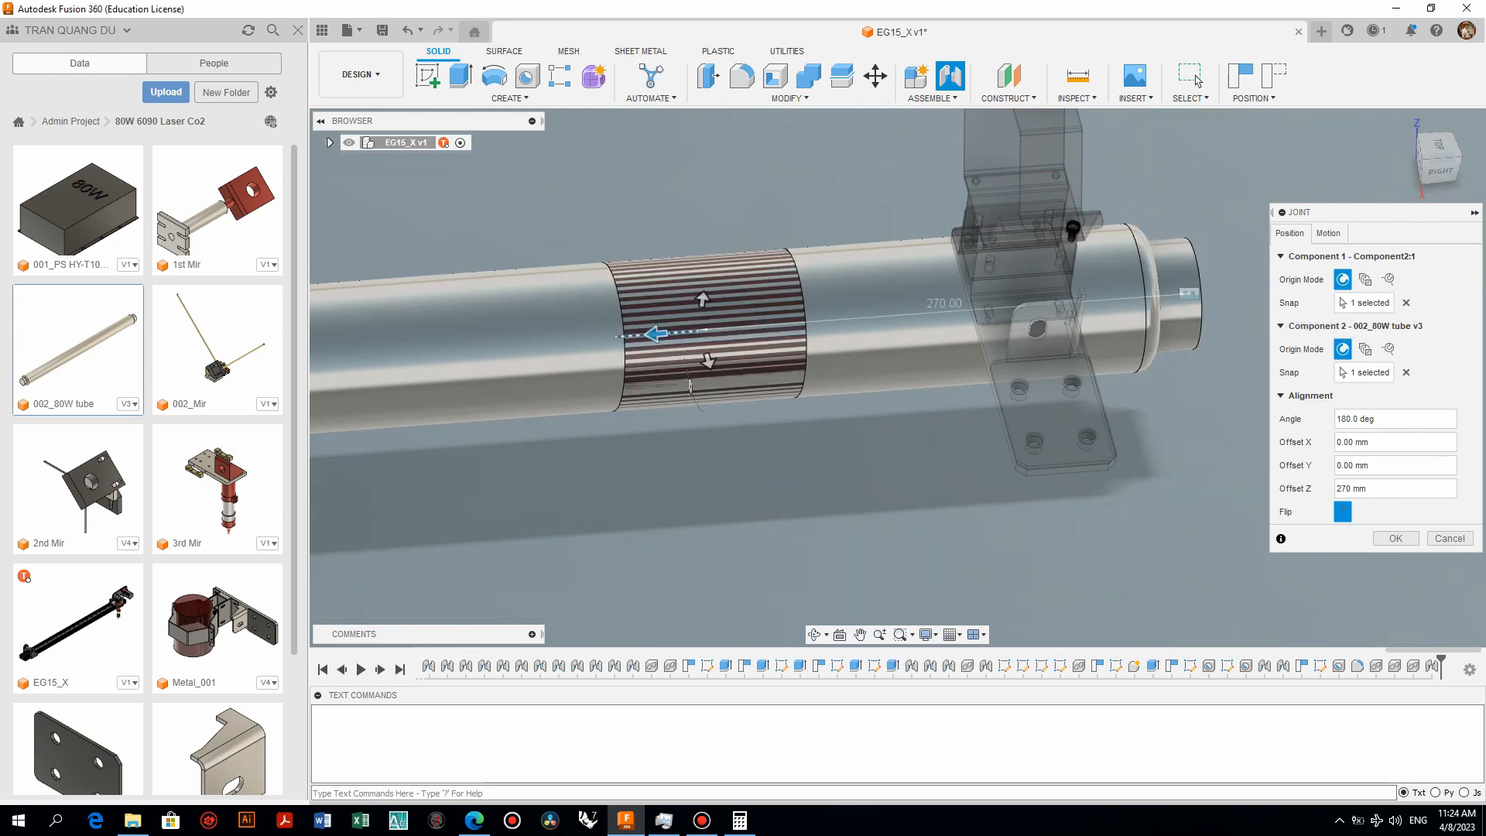
key(Return)
scroll(1033, 387, down, 6)
shift+middle_drag(1033, 387, 1060, 317)
Joint the tube support's Metal_002 plate to the 4080 beam with a Y offset of 300 mm
key(j)
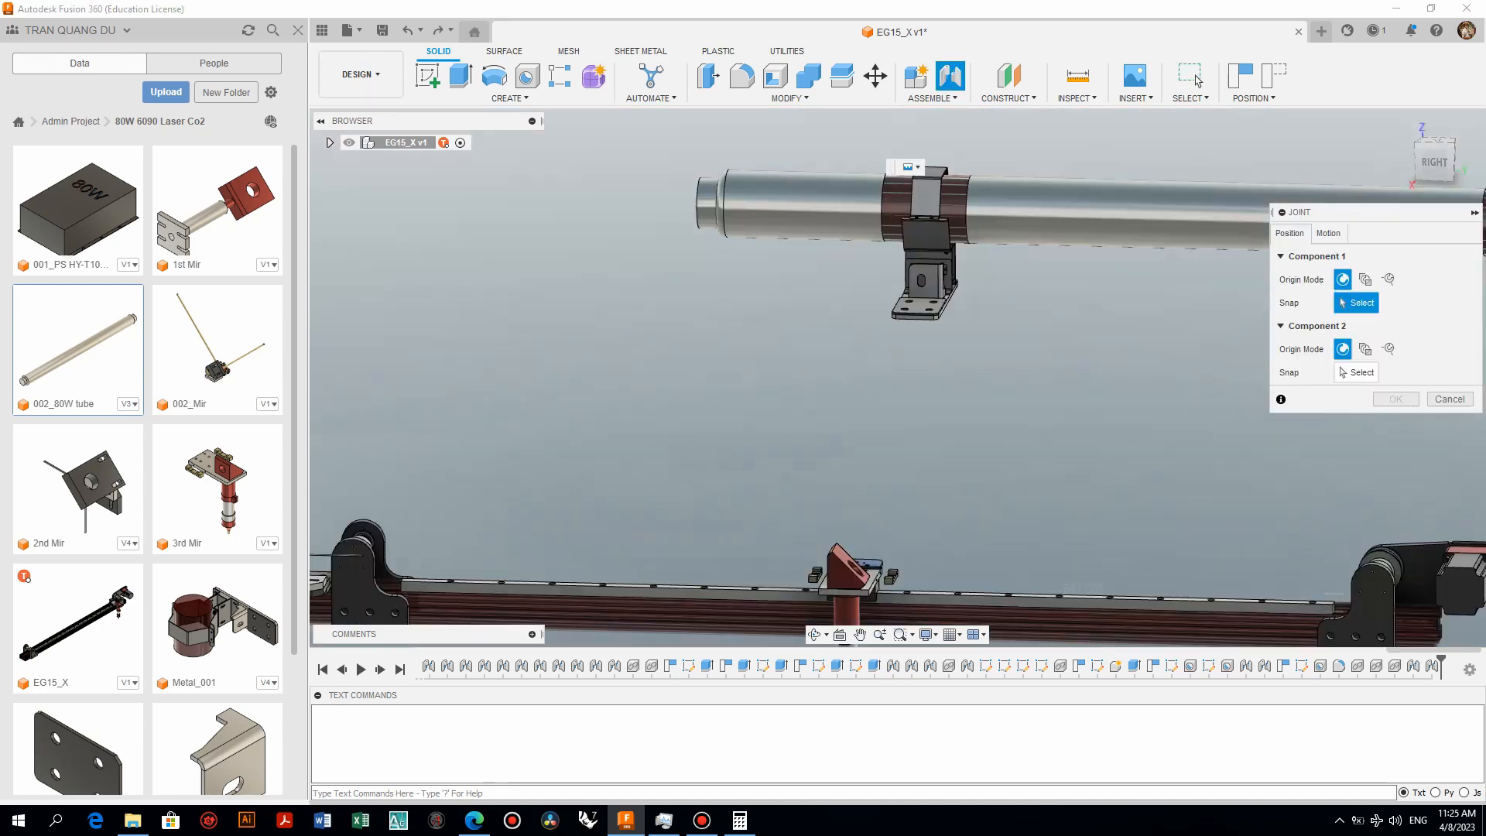
scroll(852, 341, down, 8)
shift+middle_drag(855, 464, 851, 341)
scroll(803, 360, up, 6)
click(804, 362)
click(805, 363)
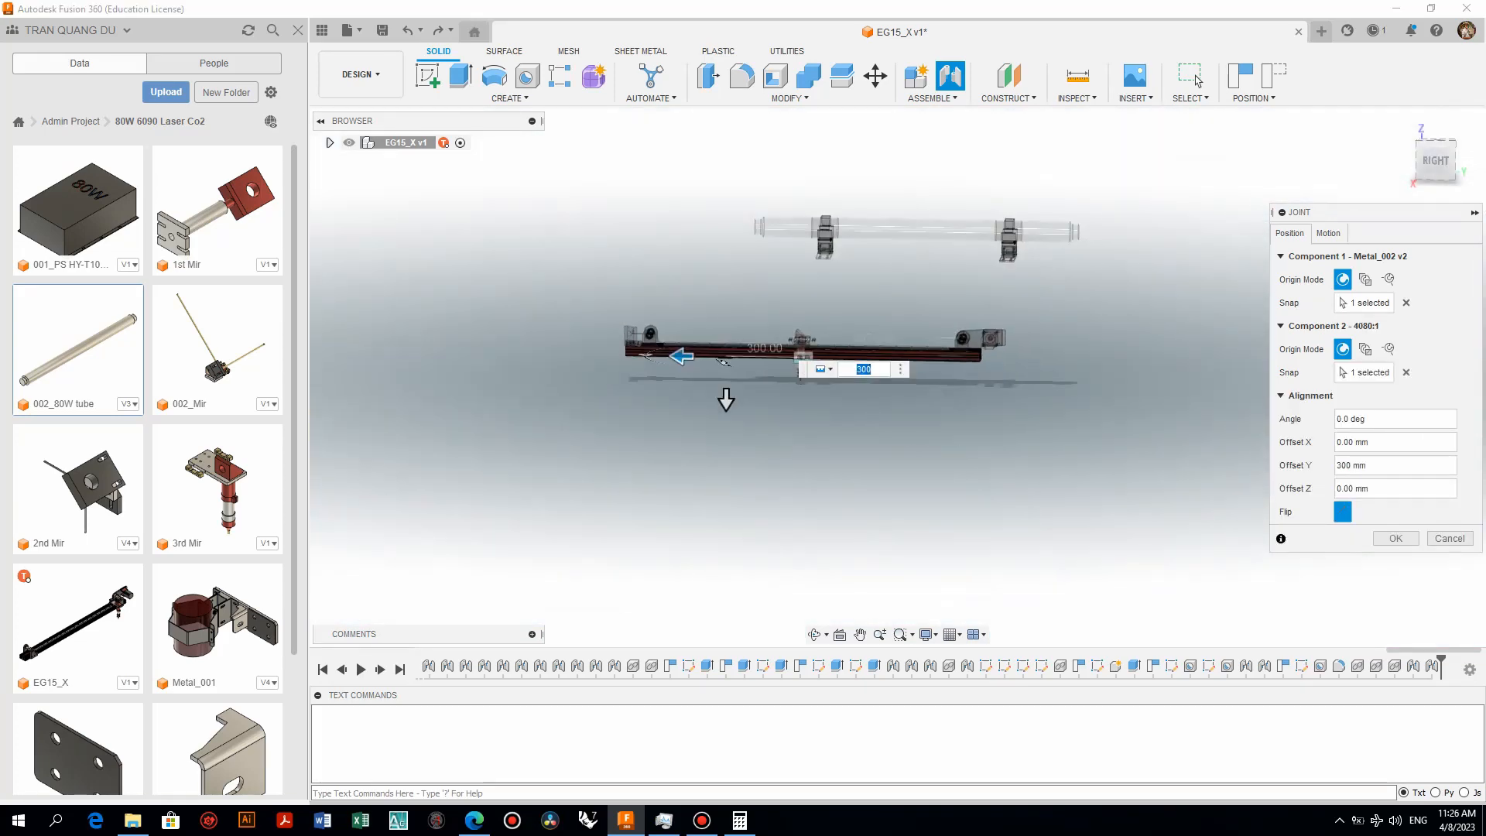
key(Return)
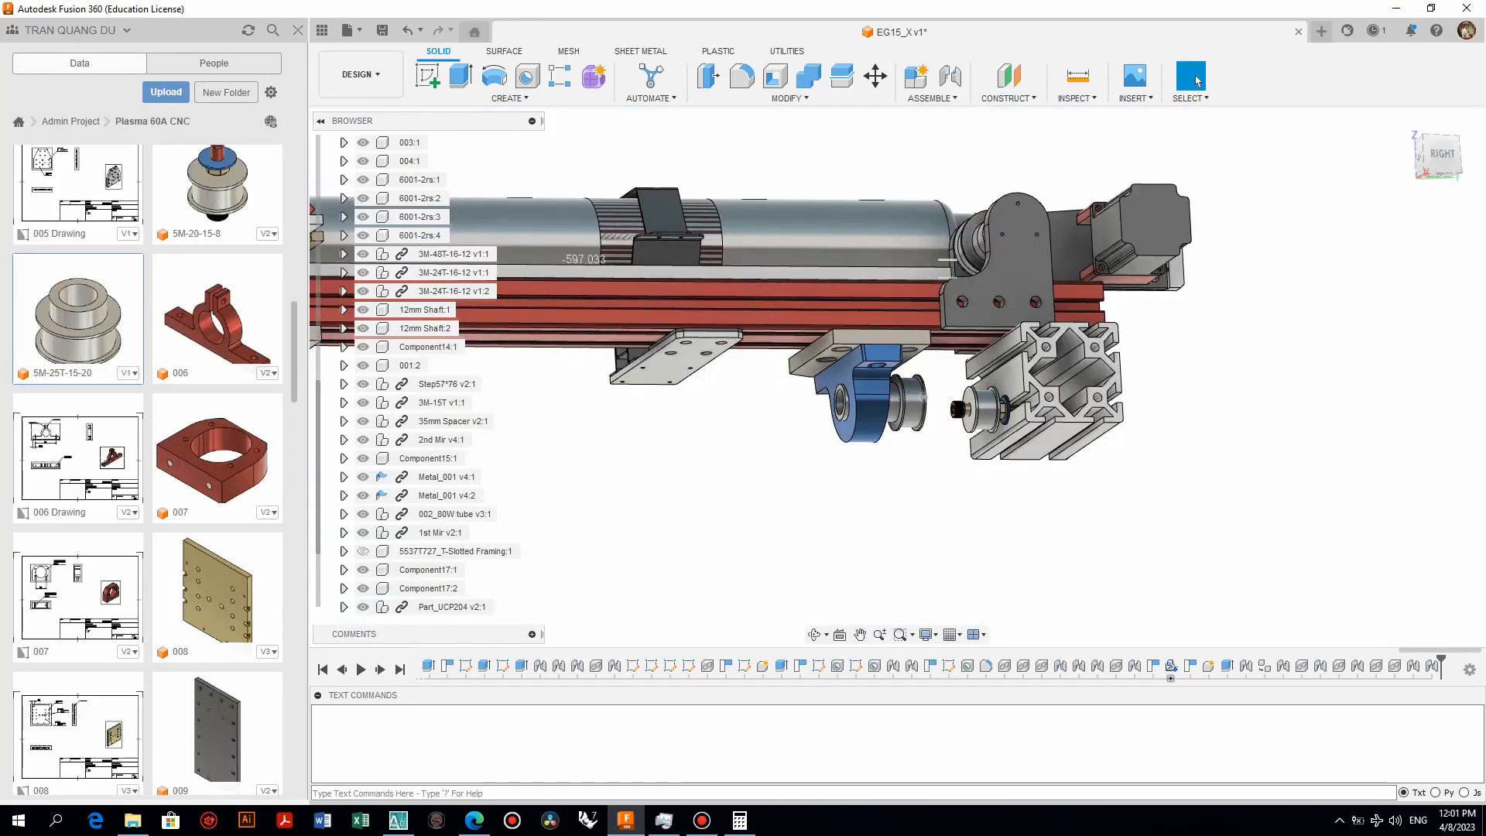
Edit the joint of the mounting plate under the beam, setting its X offset to -546.97 mm
scroll(919, 395, up, 3)
double_click(1357, 665)
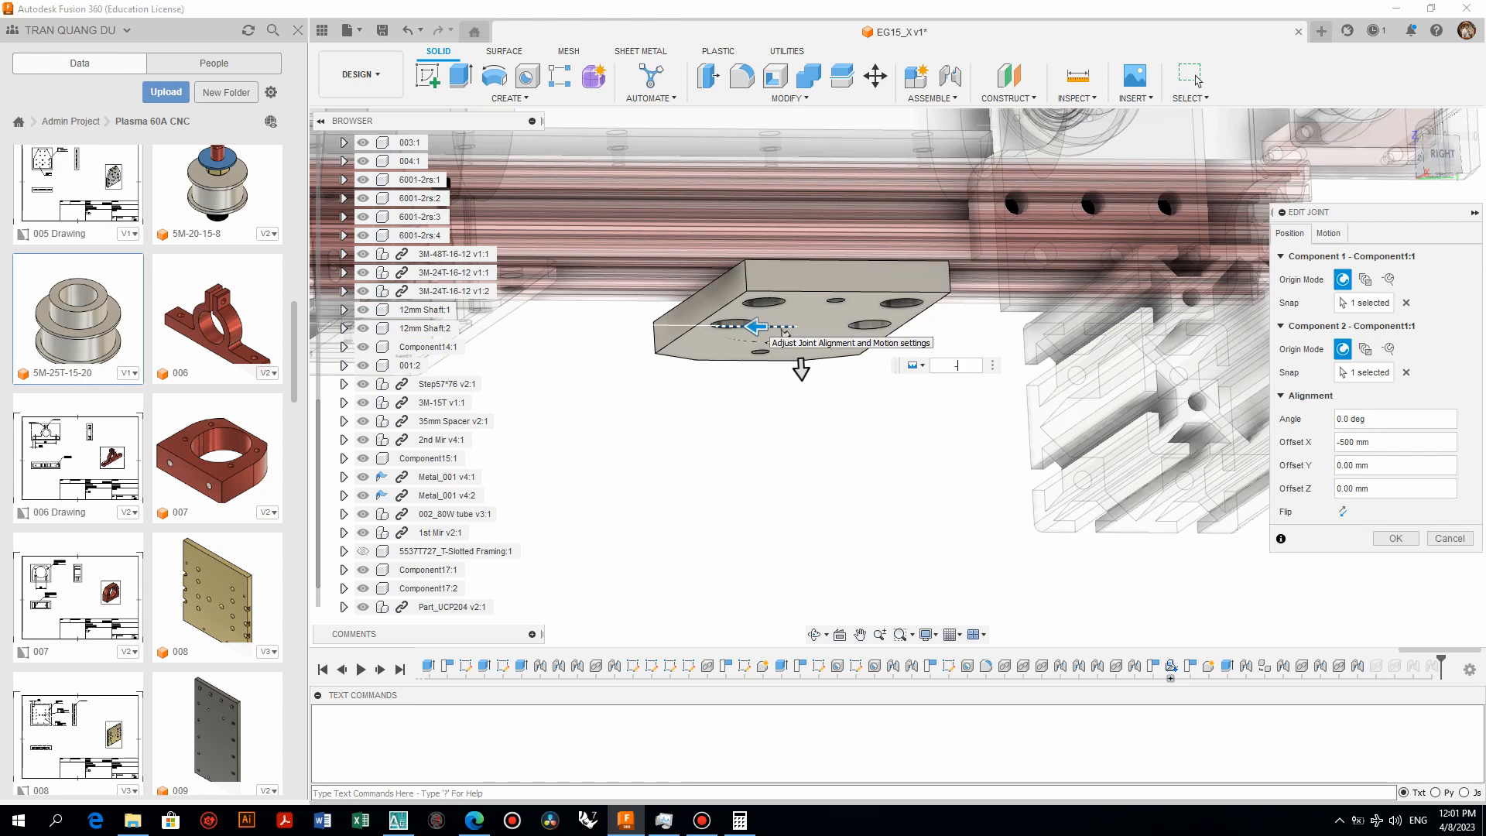
text(46.97)
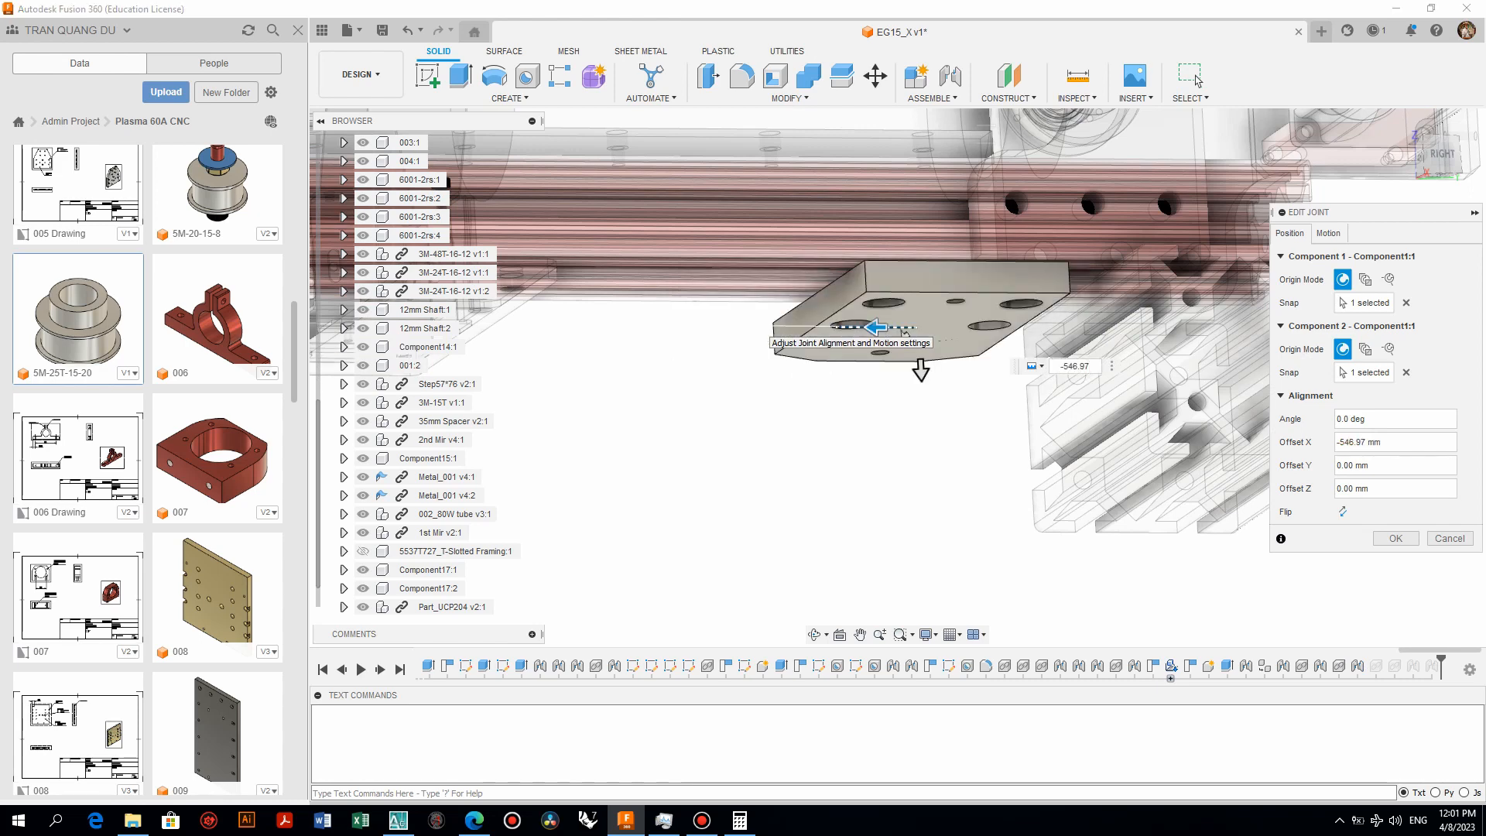
click(1196, 80)
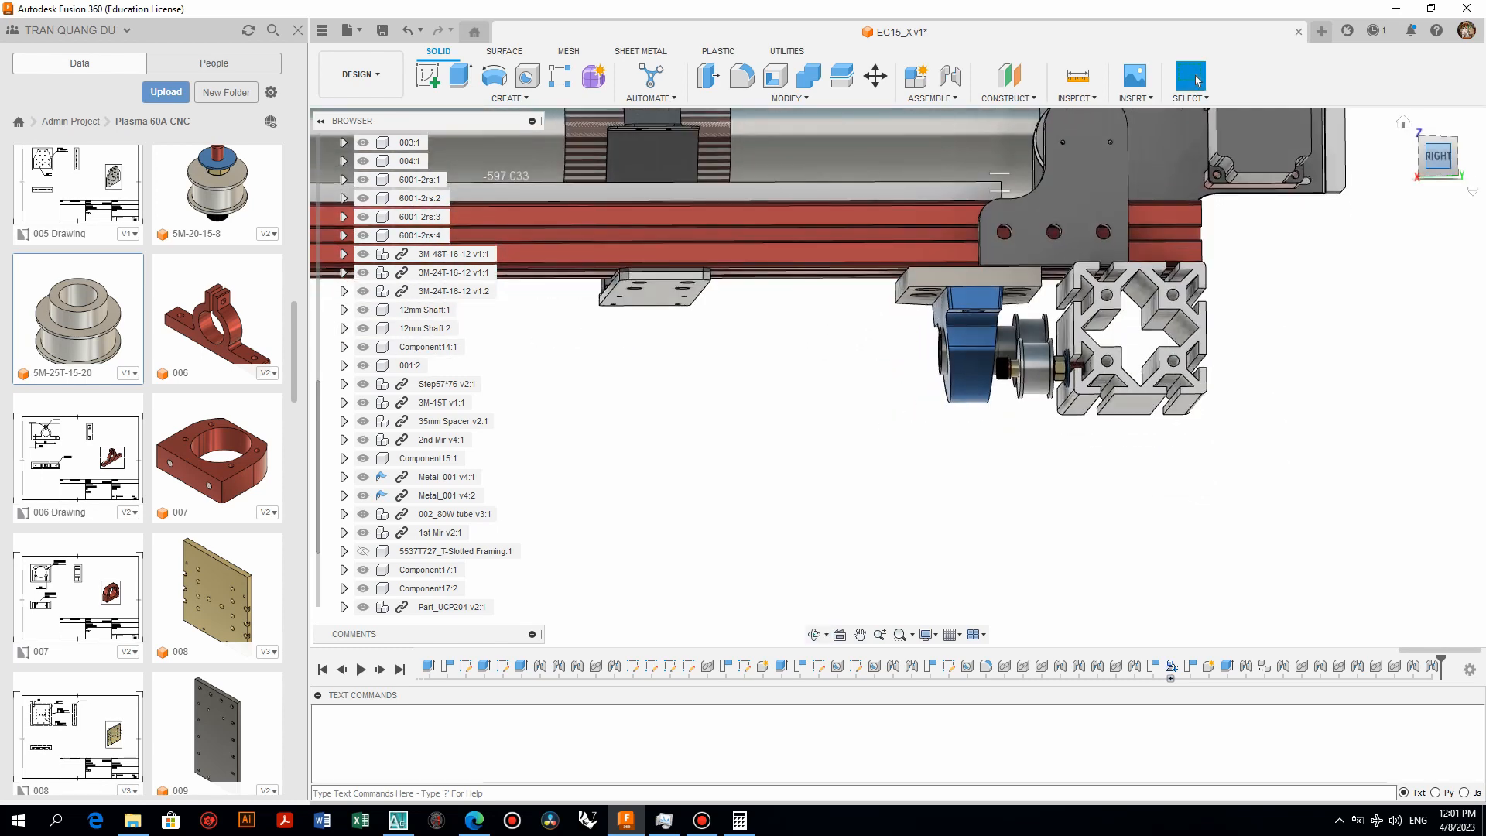
scroll(1037, 335, up, 9)
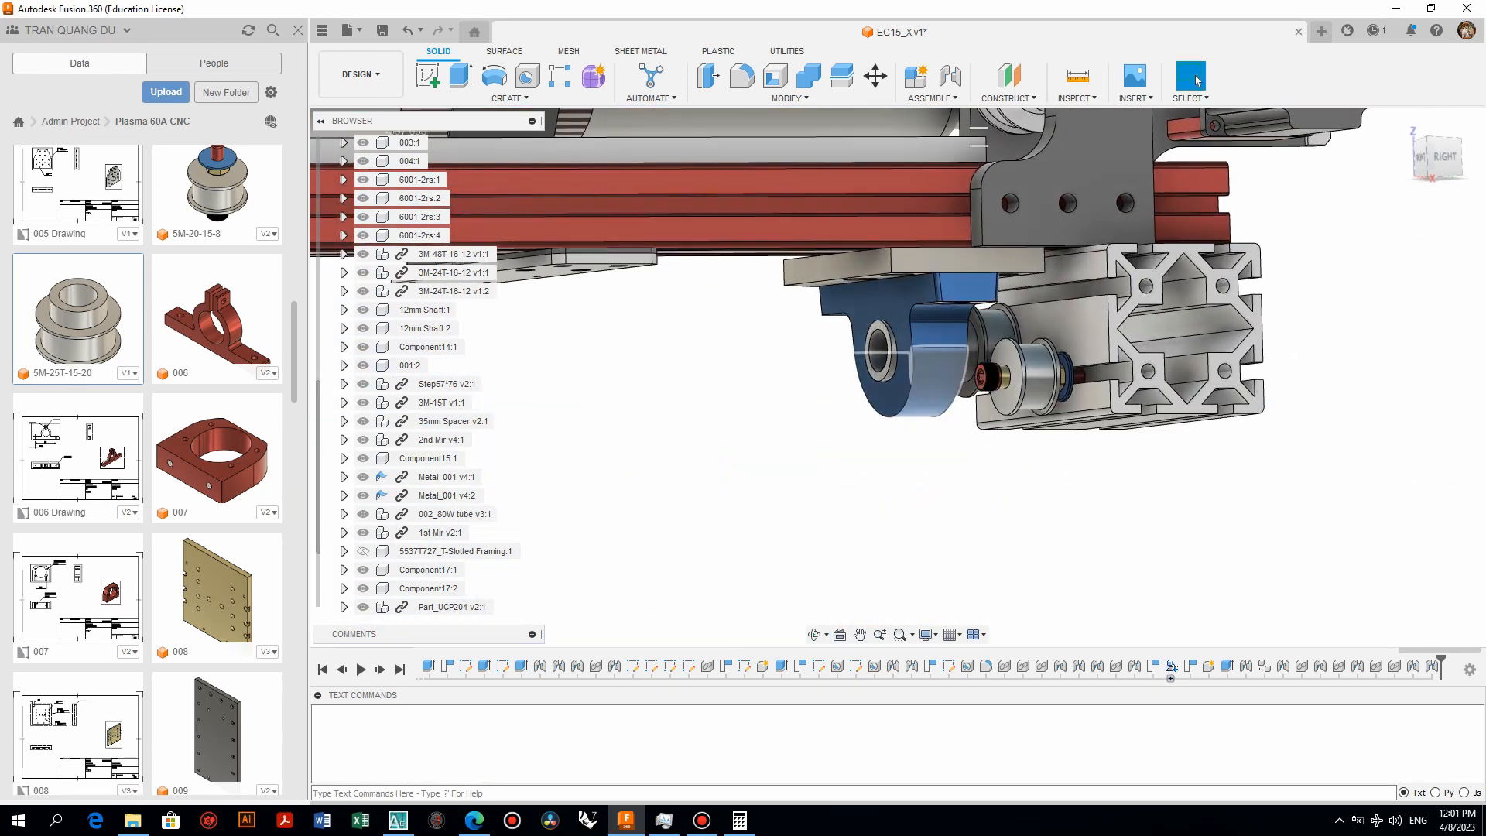
Joint the loose bearing mounting plate to the matching plate beneath the mirror carriage with an X offset of -120 mm
key(j)
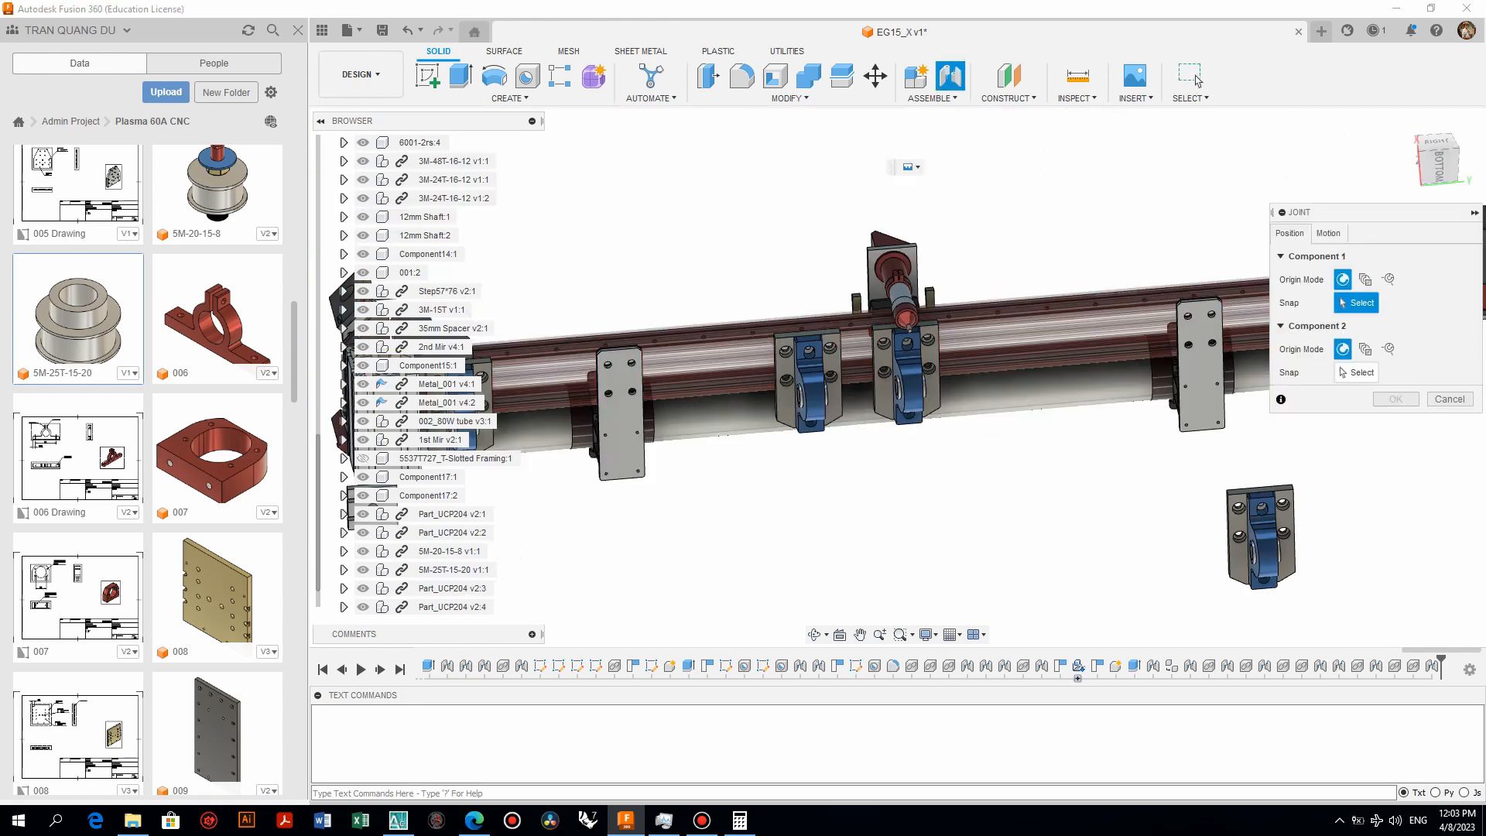
scroll(1209, 531, up, 4)
click(1320, 542)
scroll(1037, 568, down, 4)
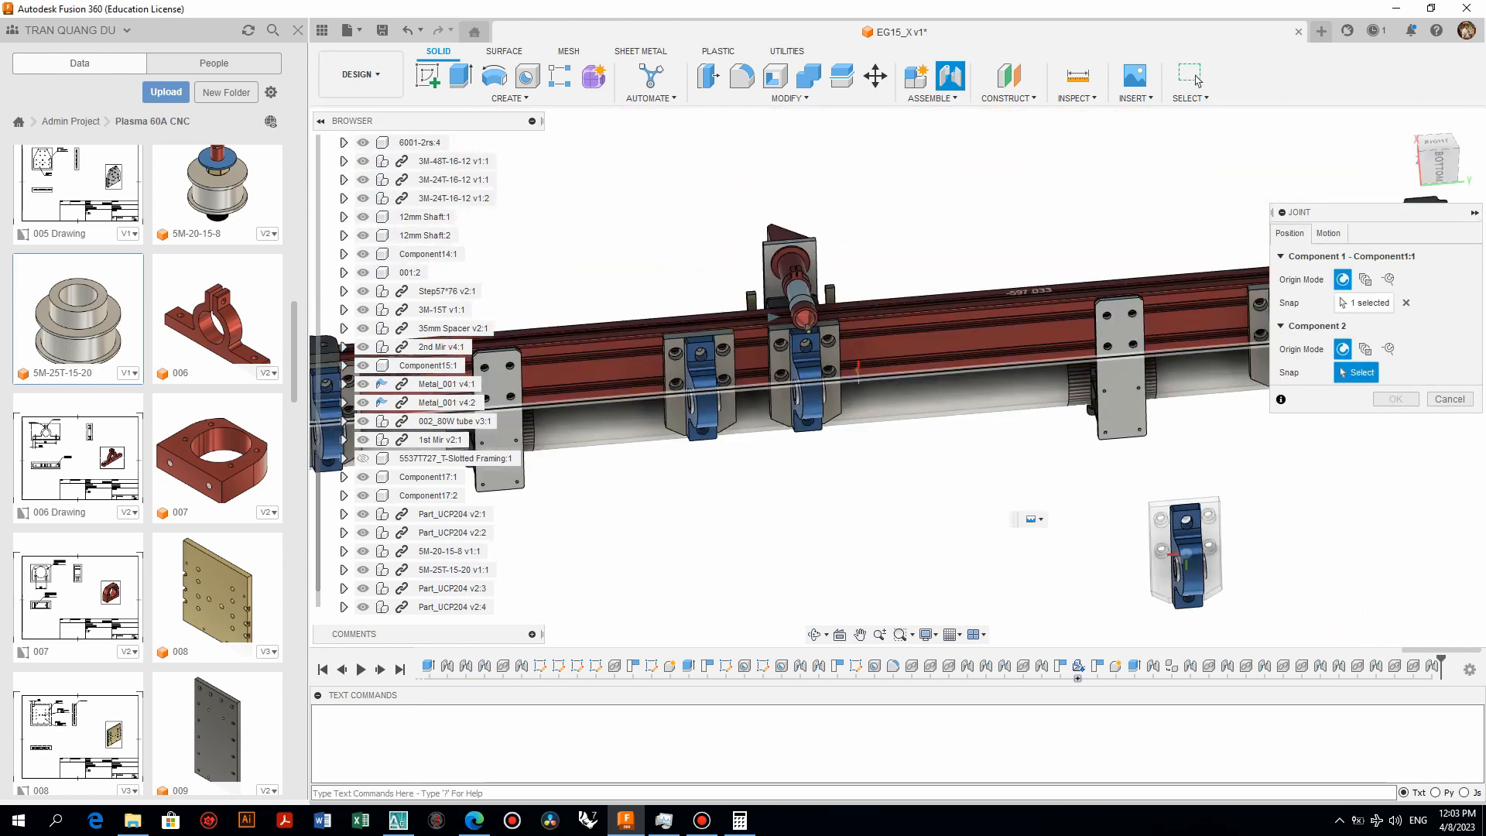
scroll(782, 367, up, 7)
click(851, 433)
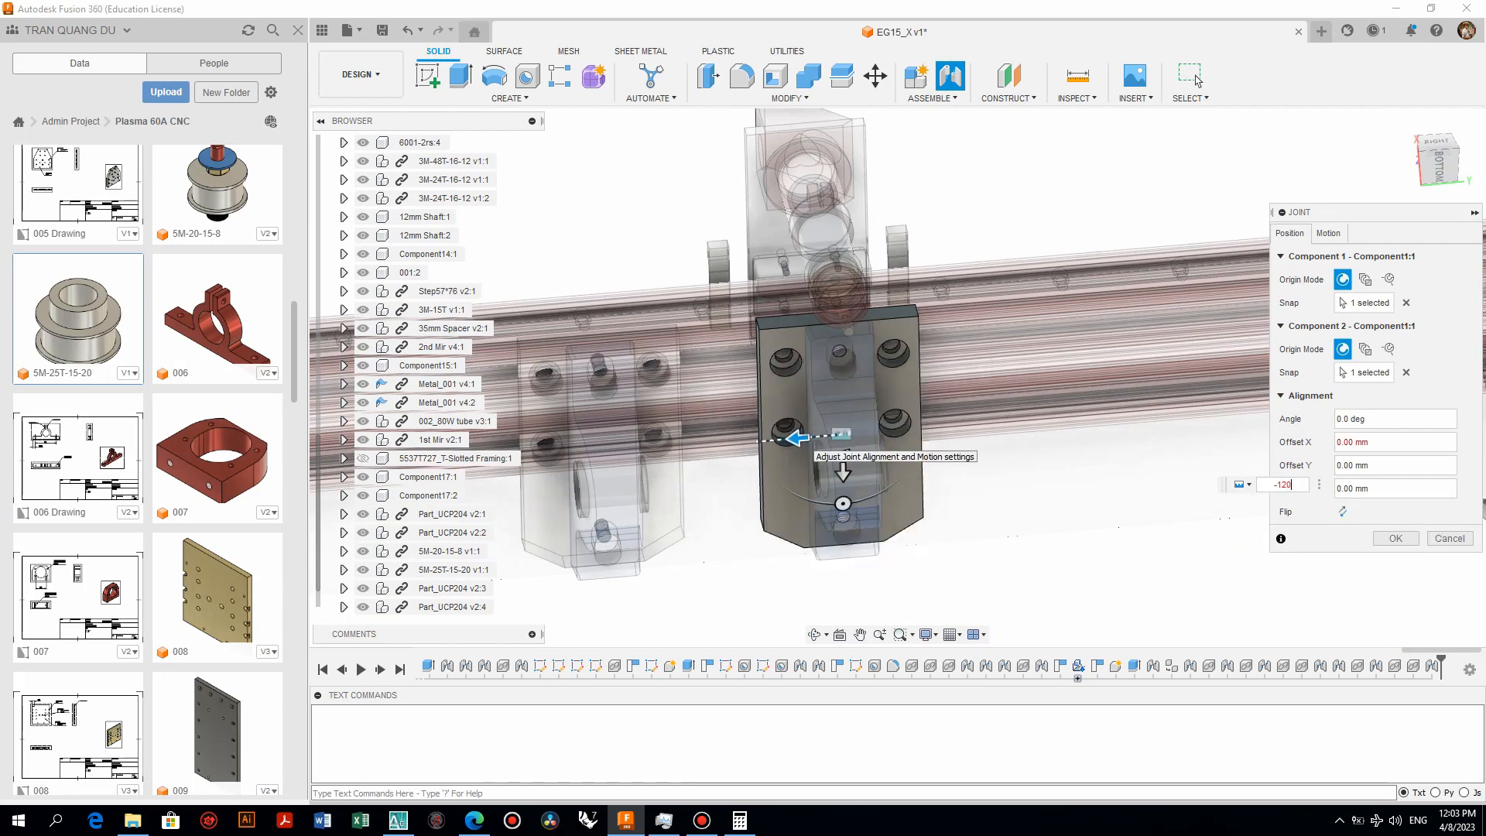
click(1197, 80)
Hide the Part_UCP204 v2:1 component
click(363, 514)
scroll(836, 435, down, 3)
shift+middle_drag(835, 435, 828, 337)
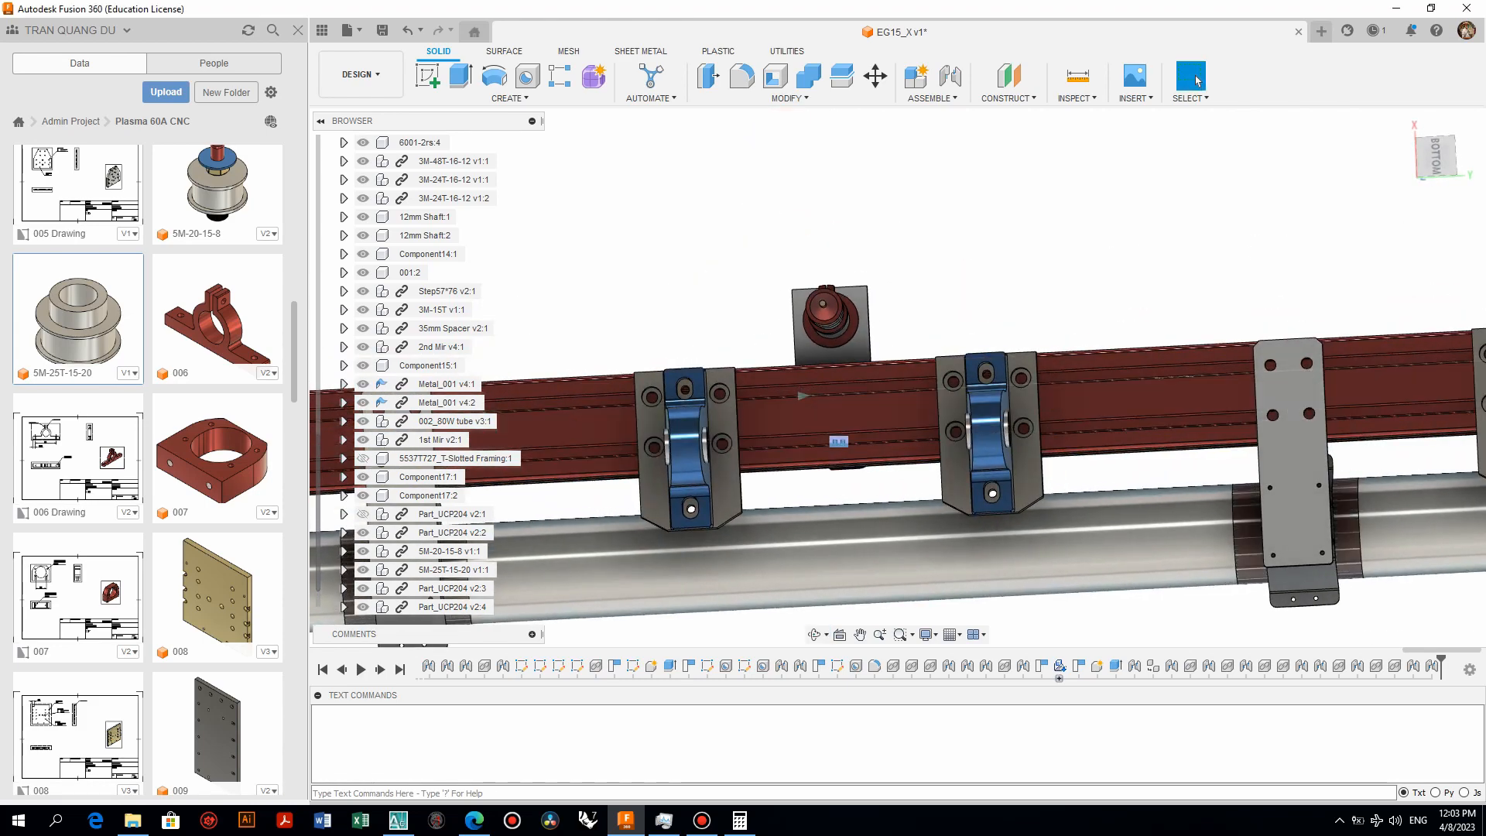
scroll(996, 295, down, 3)
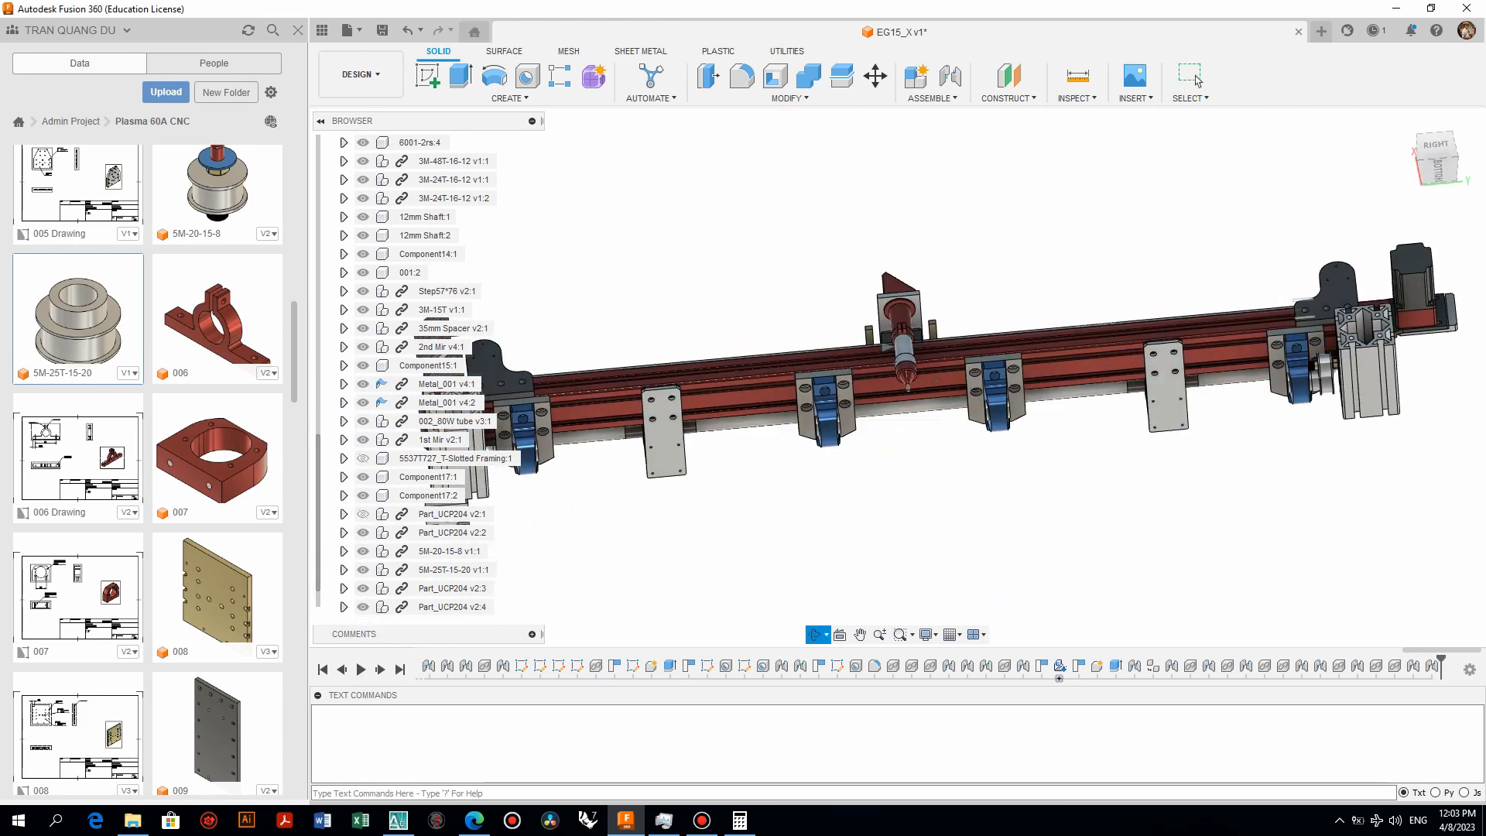
shift+middle_drag(890, 387, 813, 395)
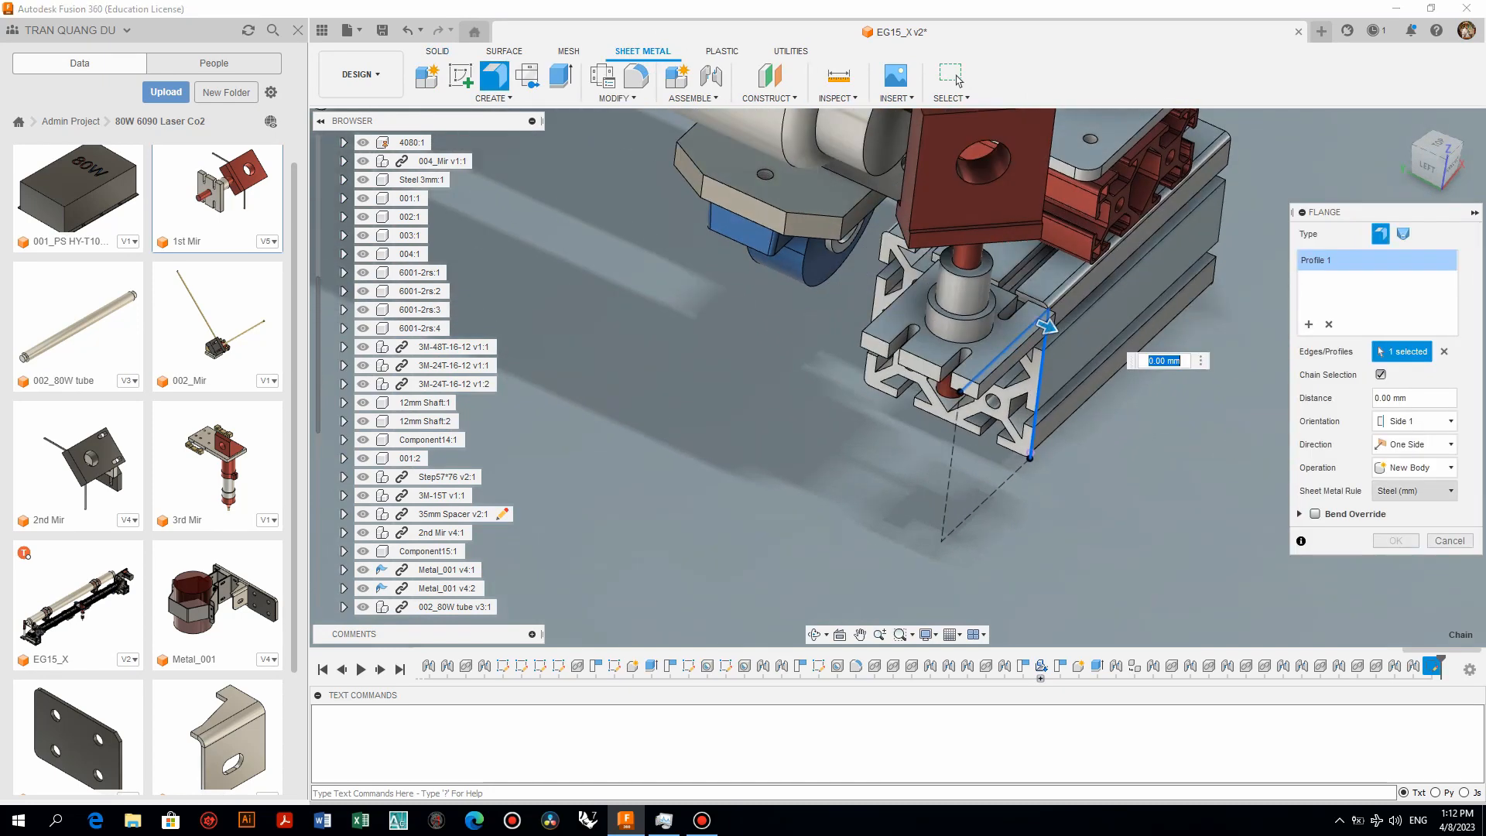
Create a two-sided steel flange from the L-shaped profile at the beam end, with distances of 9 mm and 80 mm
click(1408, 482)
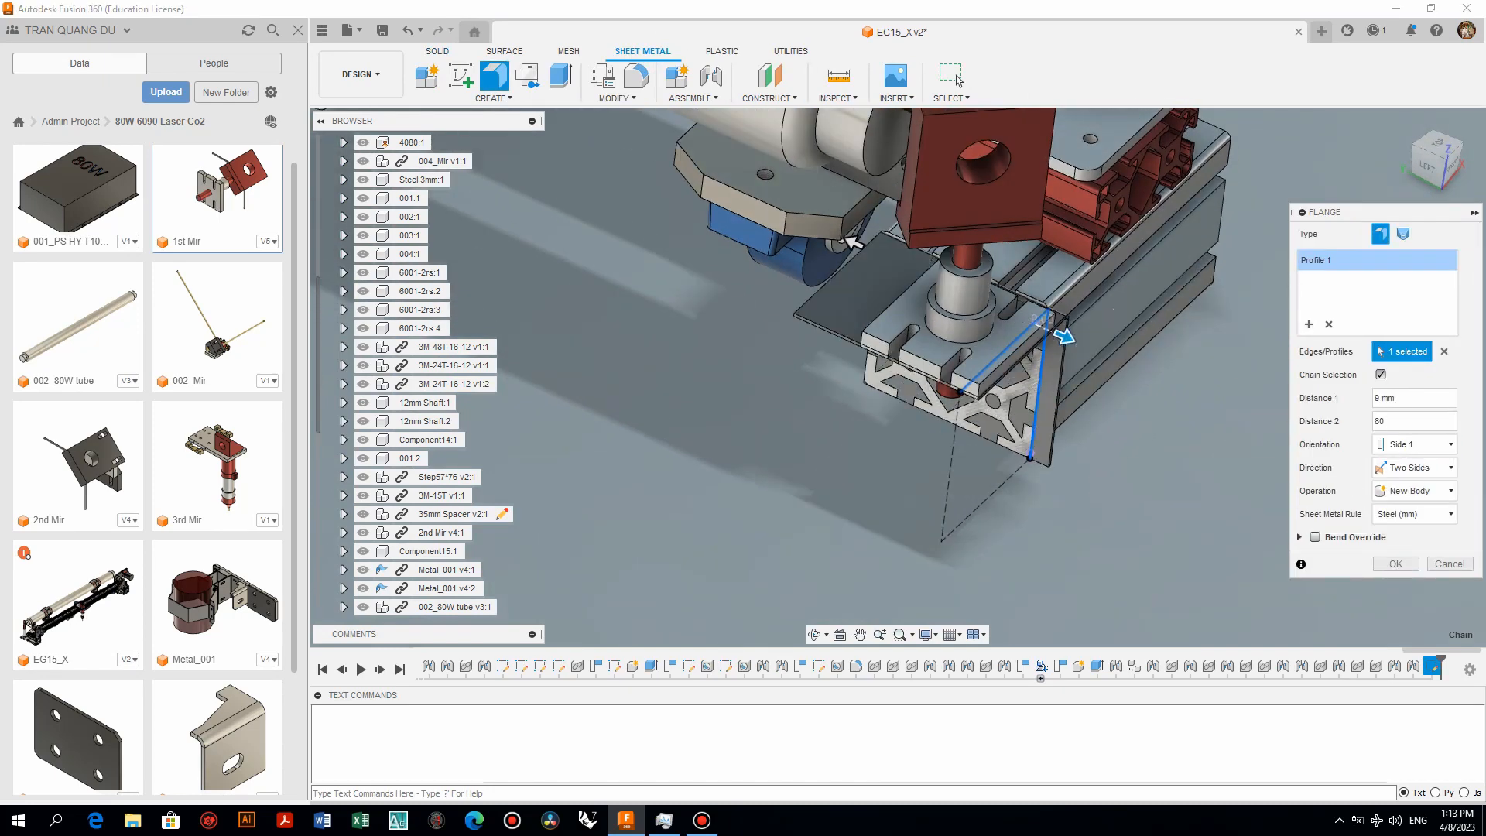
shift+middle_drag(851, 242, 1081, 272)
key(Return)
scroll(1083, 278, up, 5)
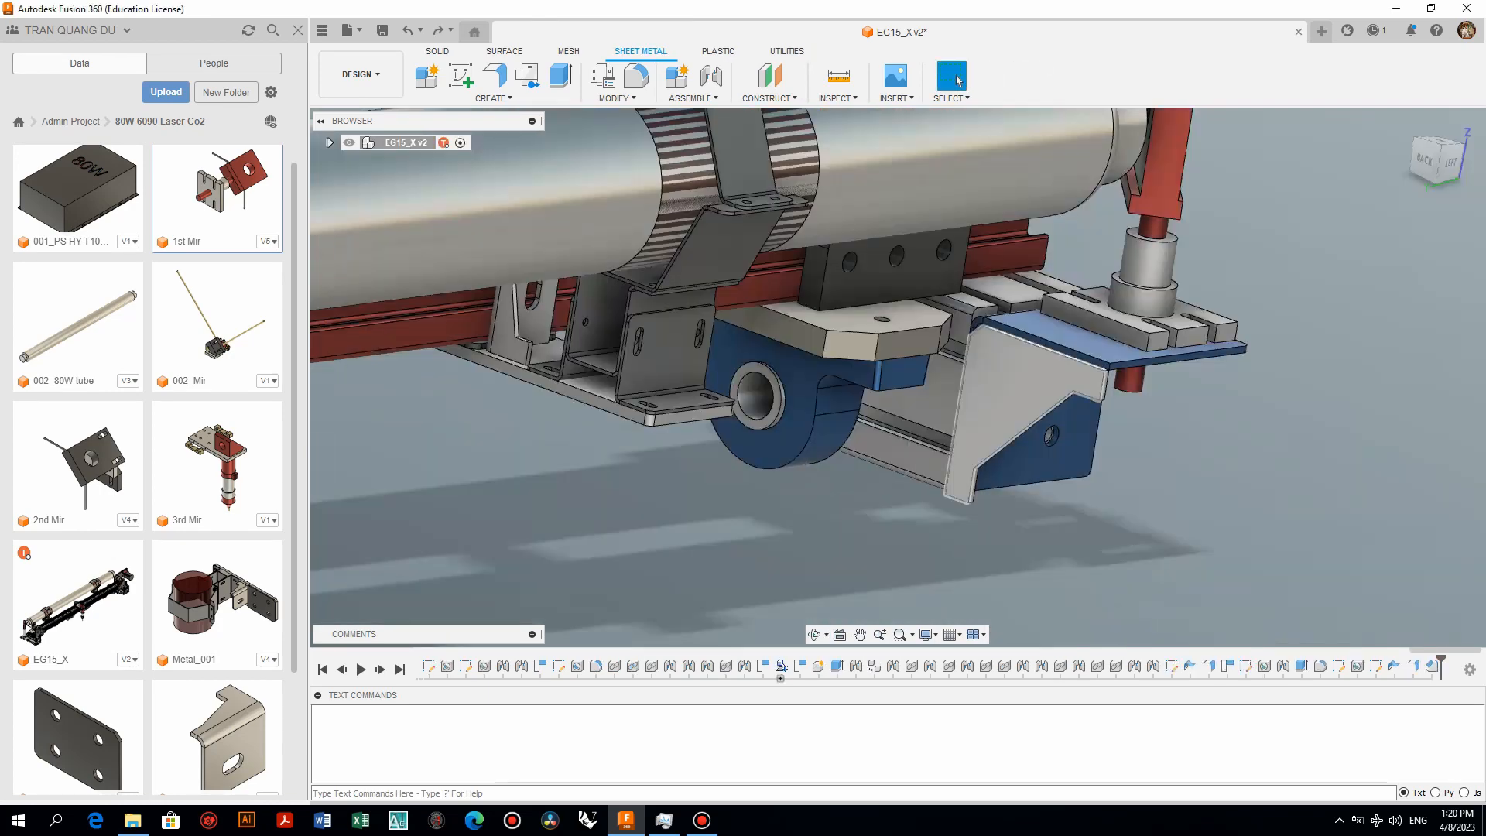
Joint the loose gusset plate to the end edge of the blue bracket beneath the mirror mount, flipping it and keeping a -90° angle
key(j)
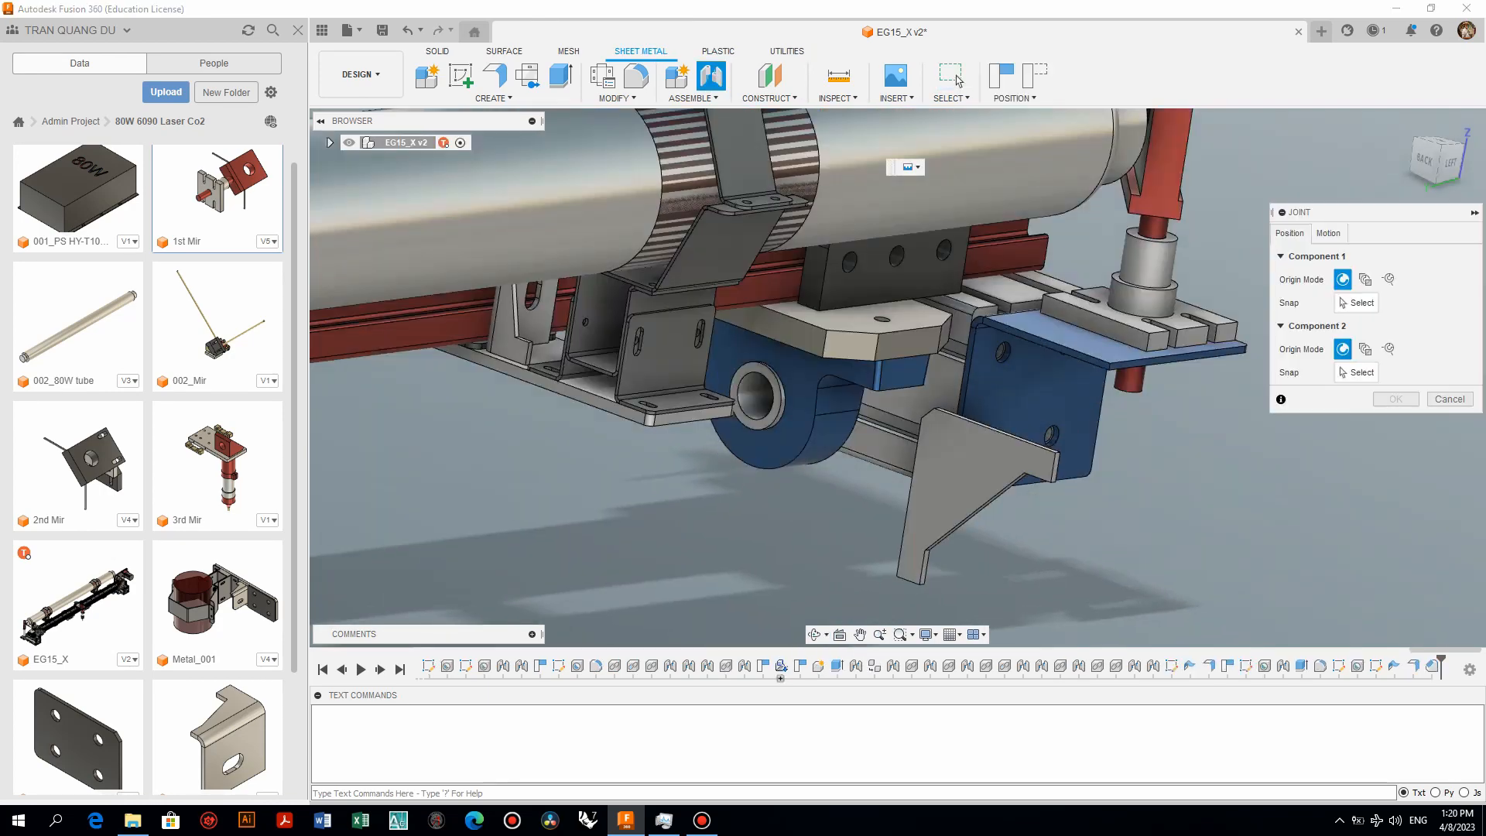
scroll(1079, 425, up, 4)
click(1089, 435)
shift+middle_drag(908, 167, 1113, 453)
scroll(1113, 452, up, 3)
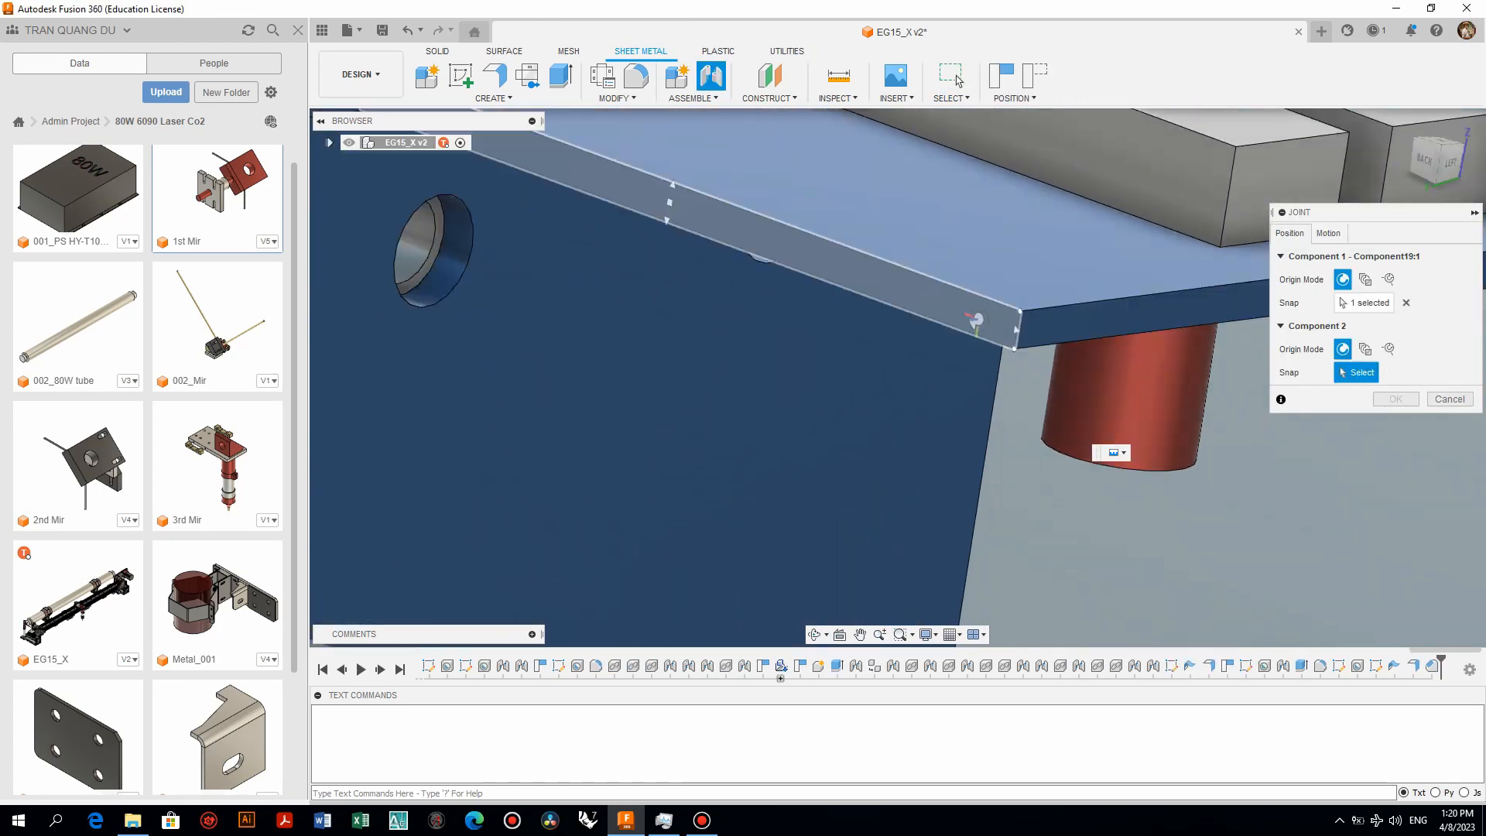
click(1008, 389)
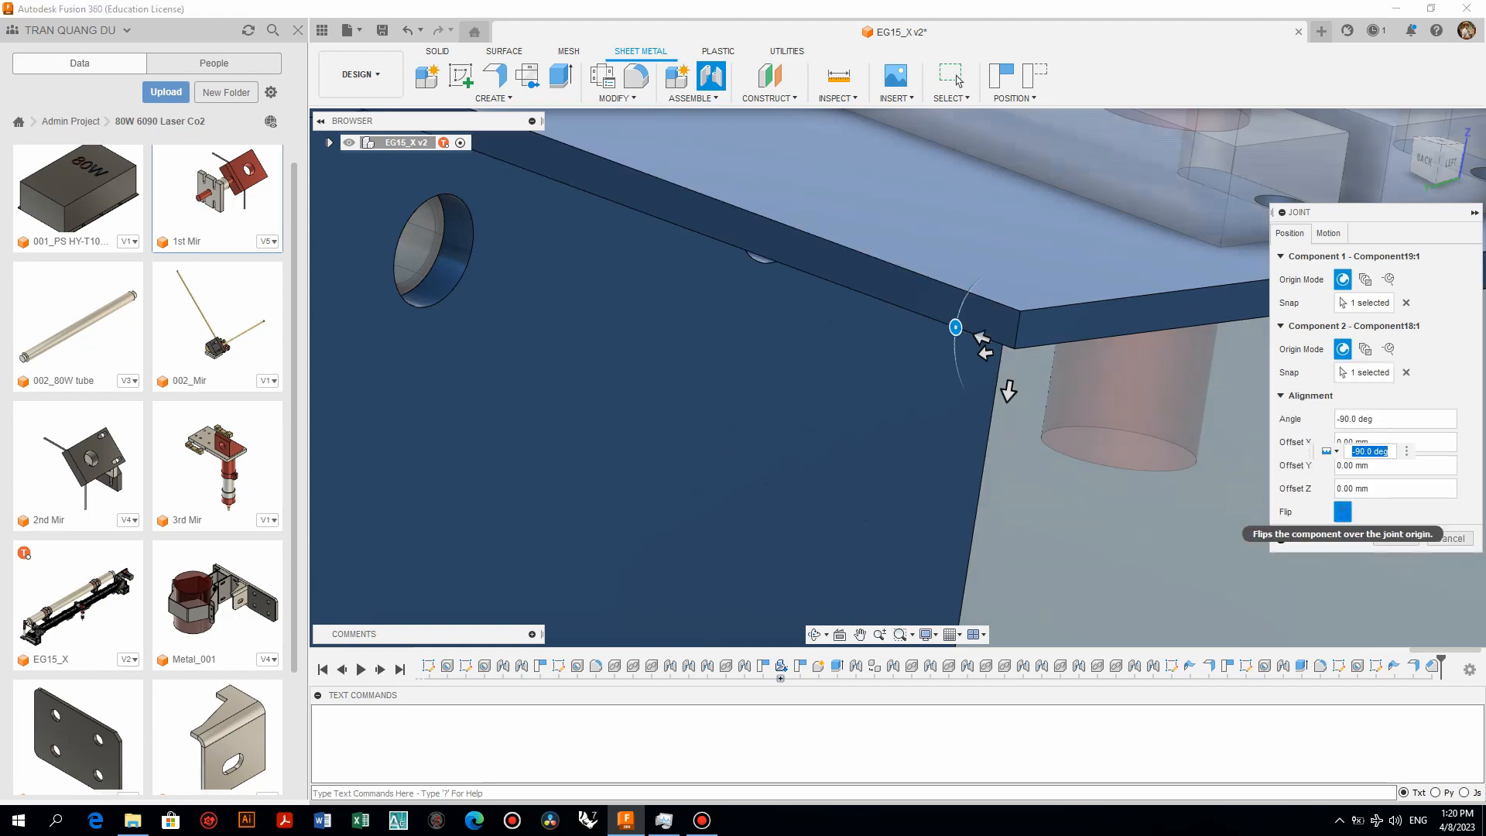
click(1343, 511)
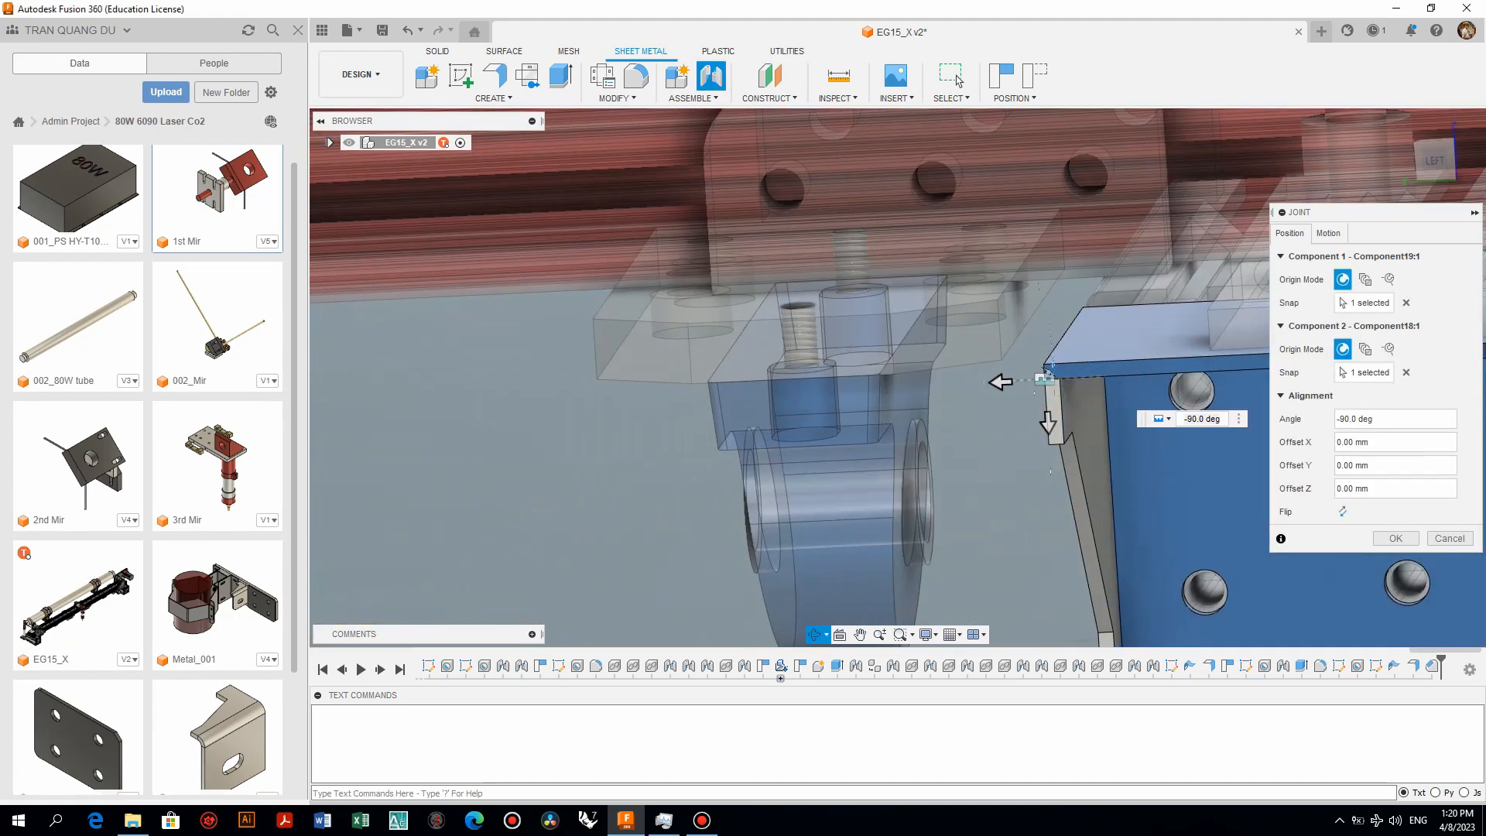
click(958, 78)
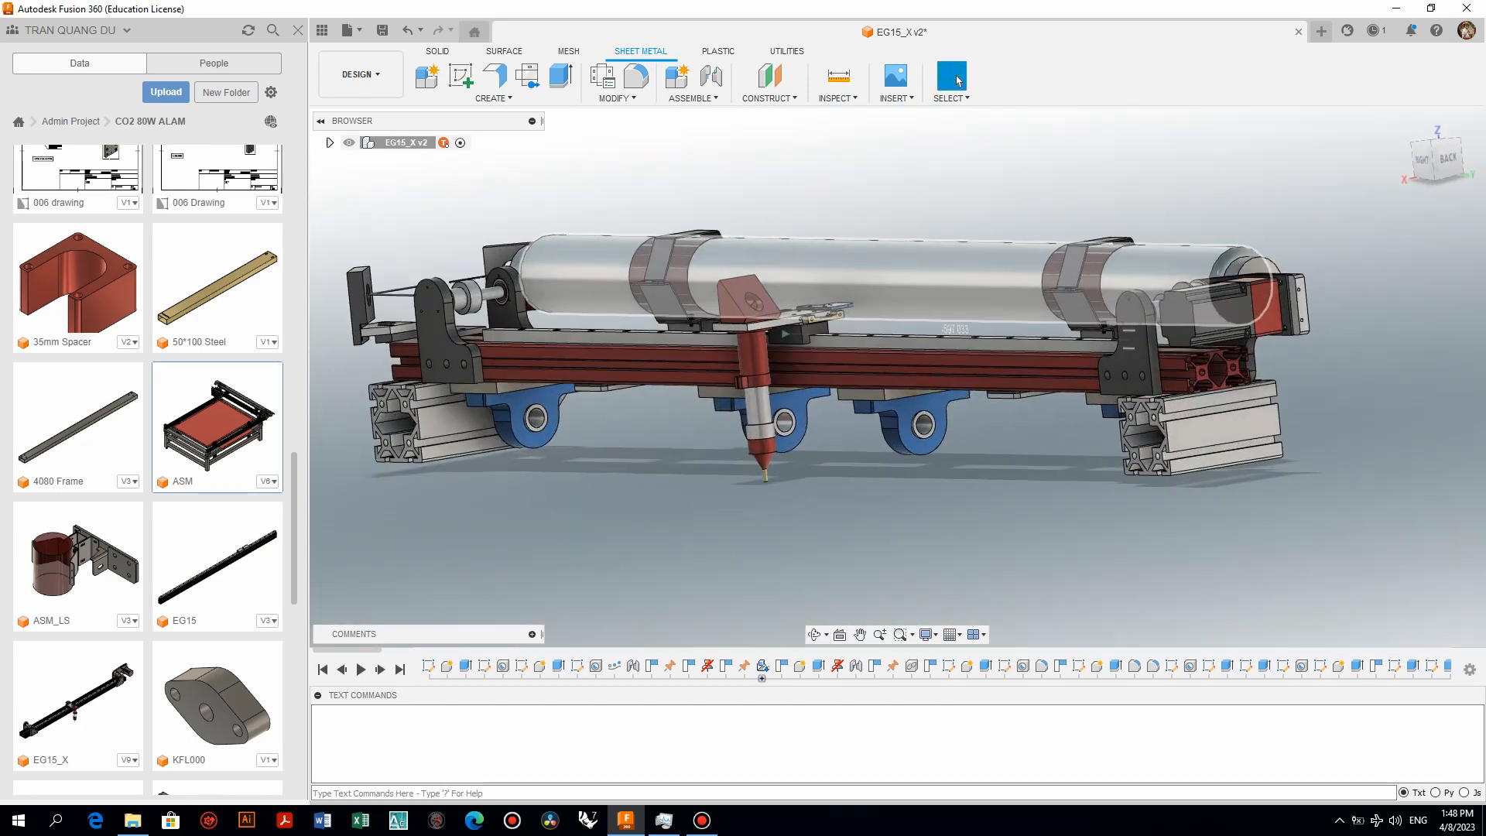
click(958, 80)
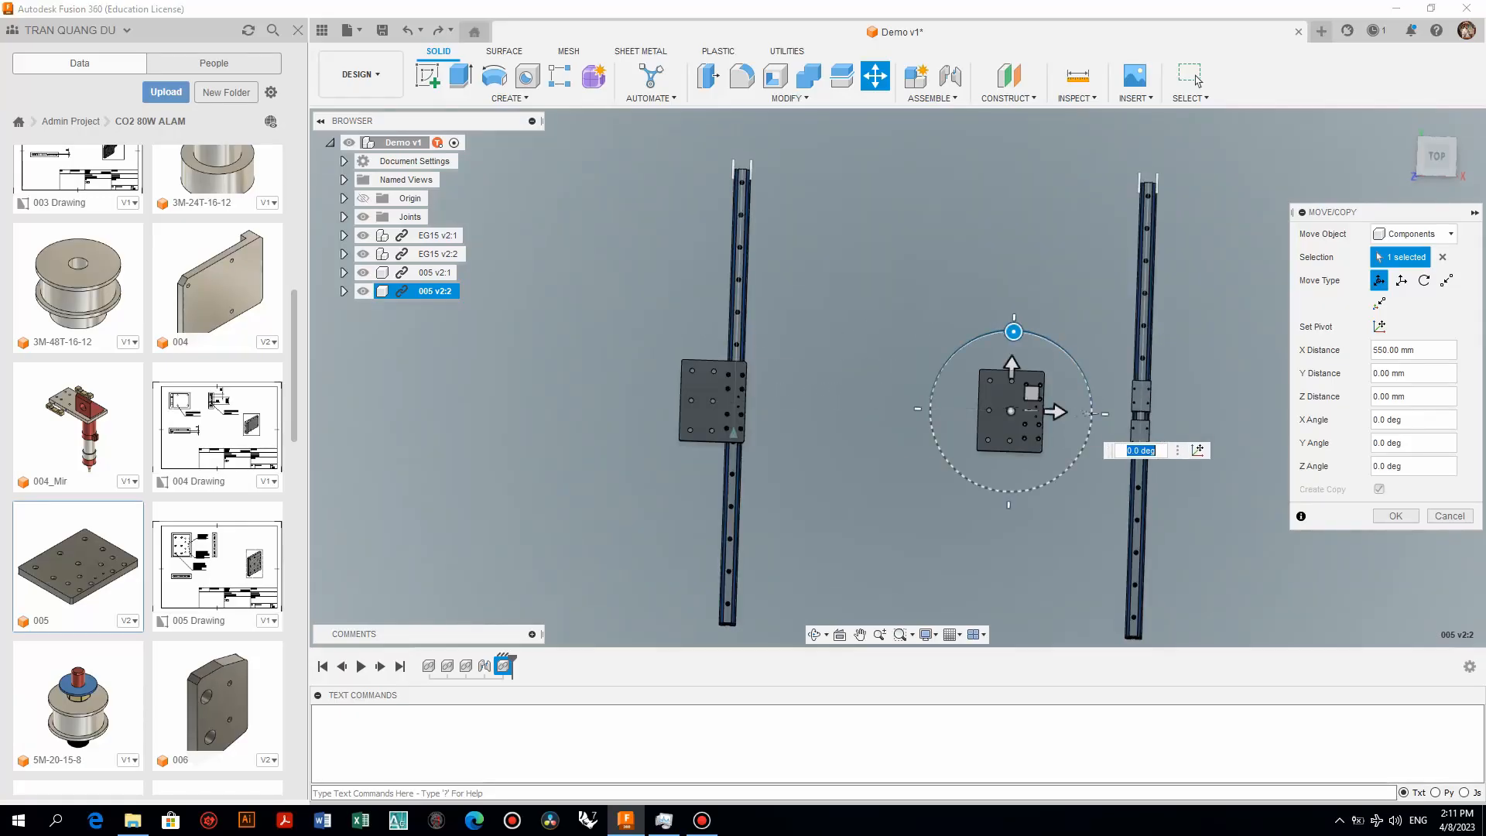
Place the copied 005 plate at an X distance of 550 mm and joint one of its holes to the second EG15 rail's carriage block
key(Return)
key(j)
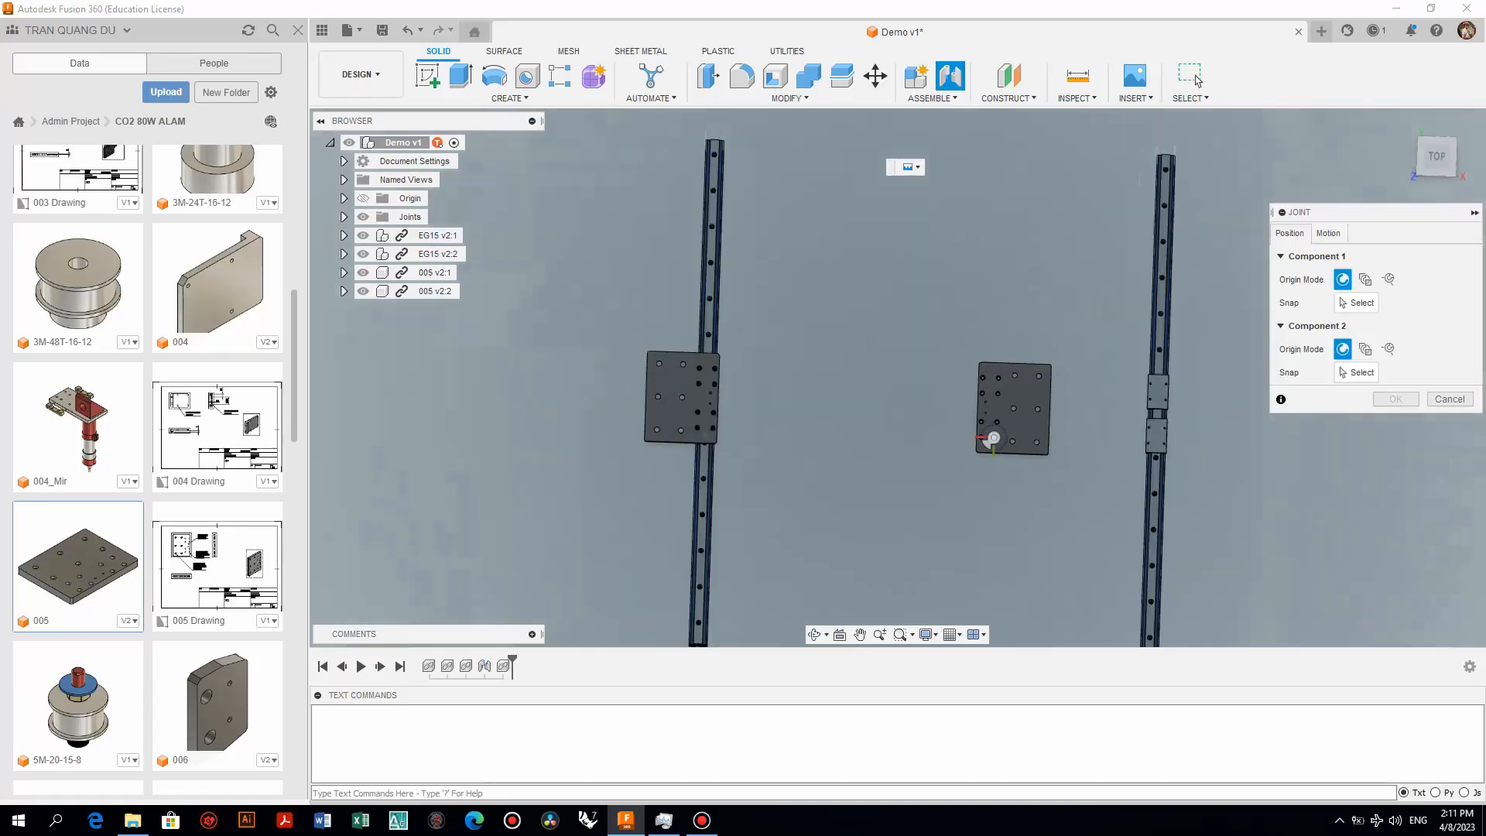
scroll(1018, 565, up, 7)
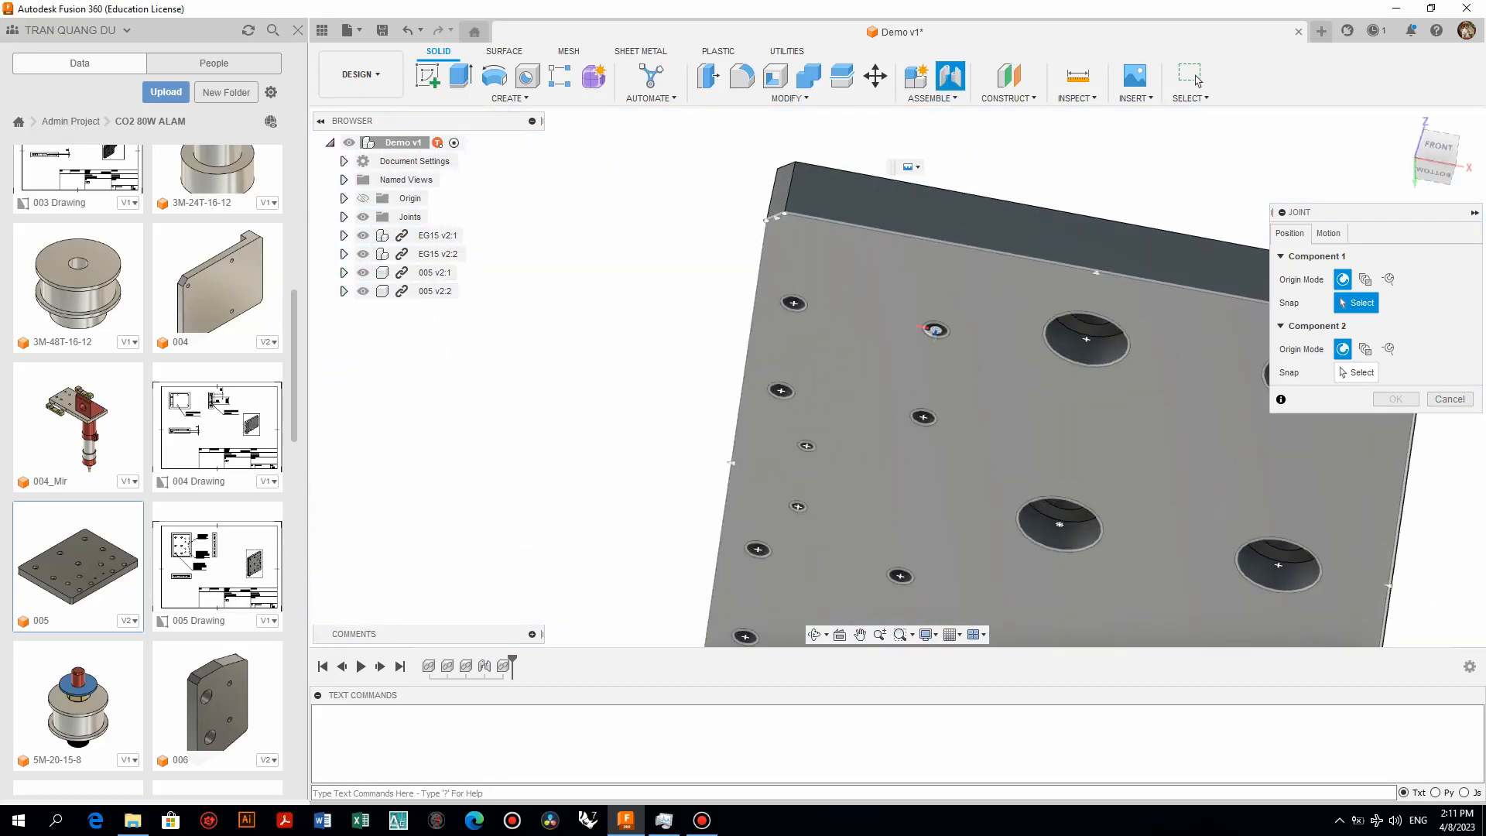
click(935, 329)
scroll(773, 279, down, 8)
shift+middle_drag(812, 309, 813, 480)
scroll(1017, 410, up, 8)
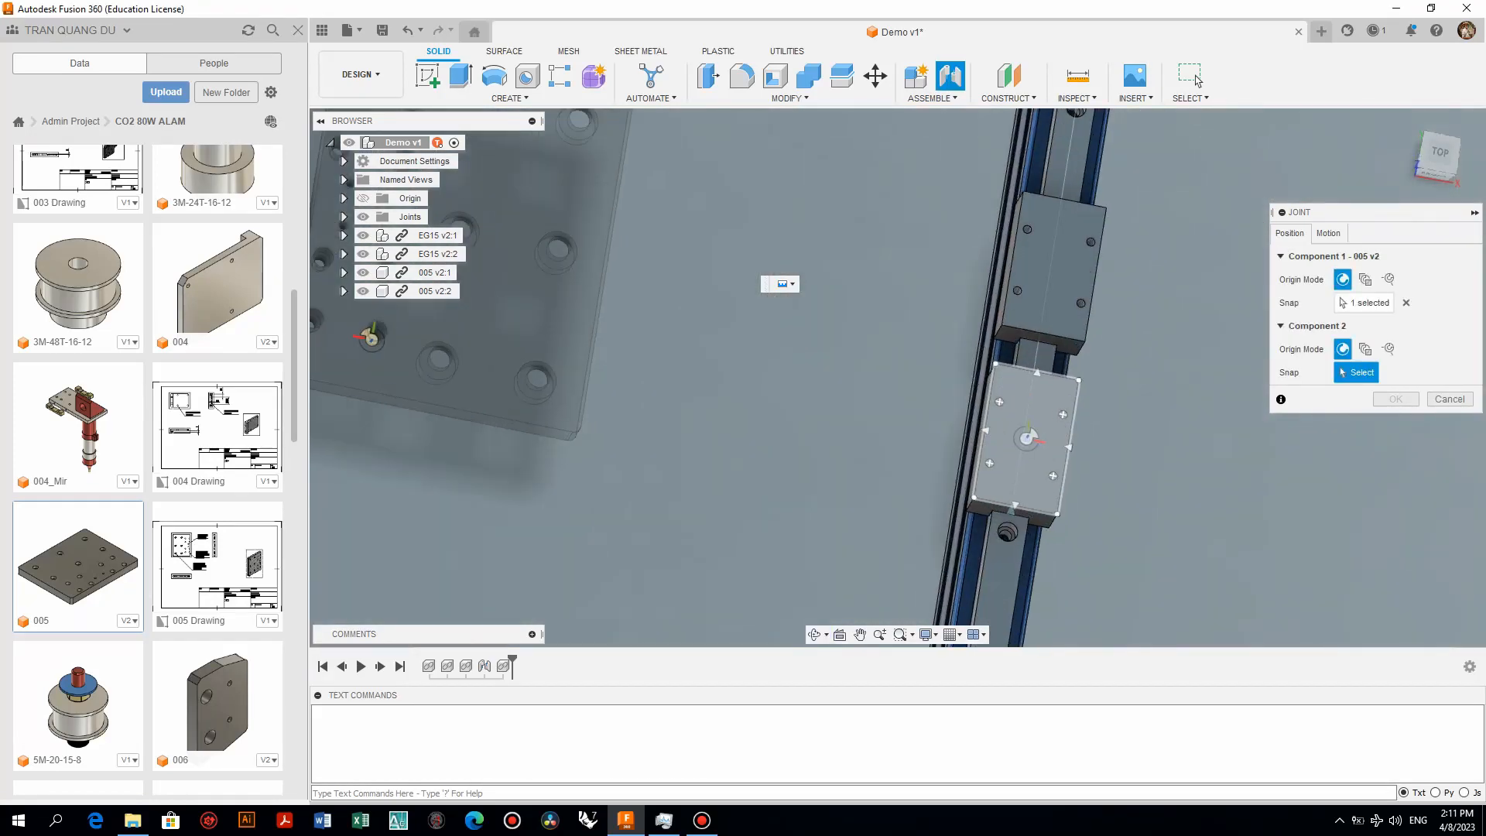
click(1135, 505)
scroll(1122, 495, down, 5)
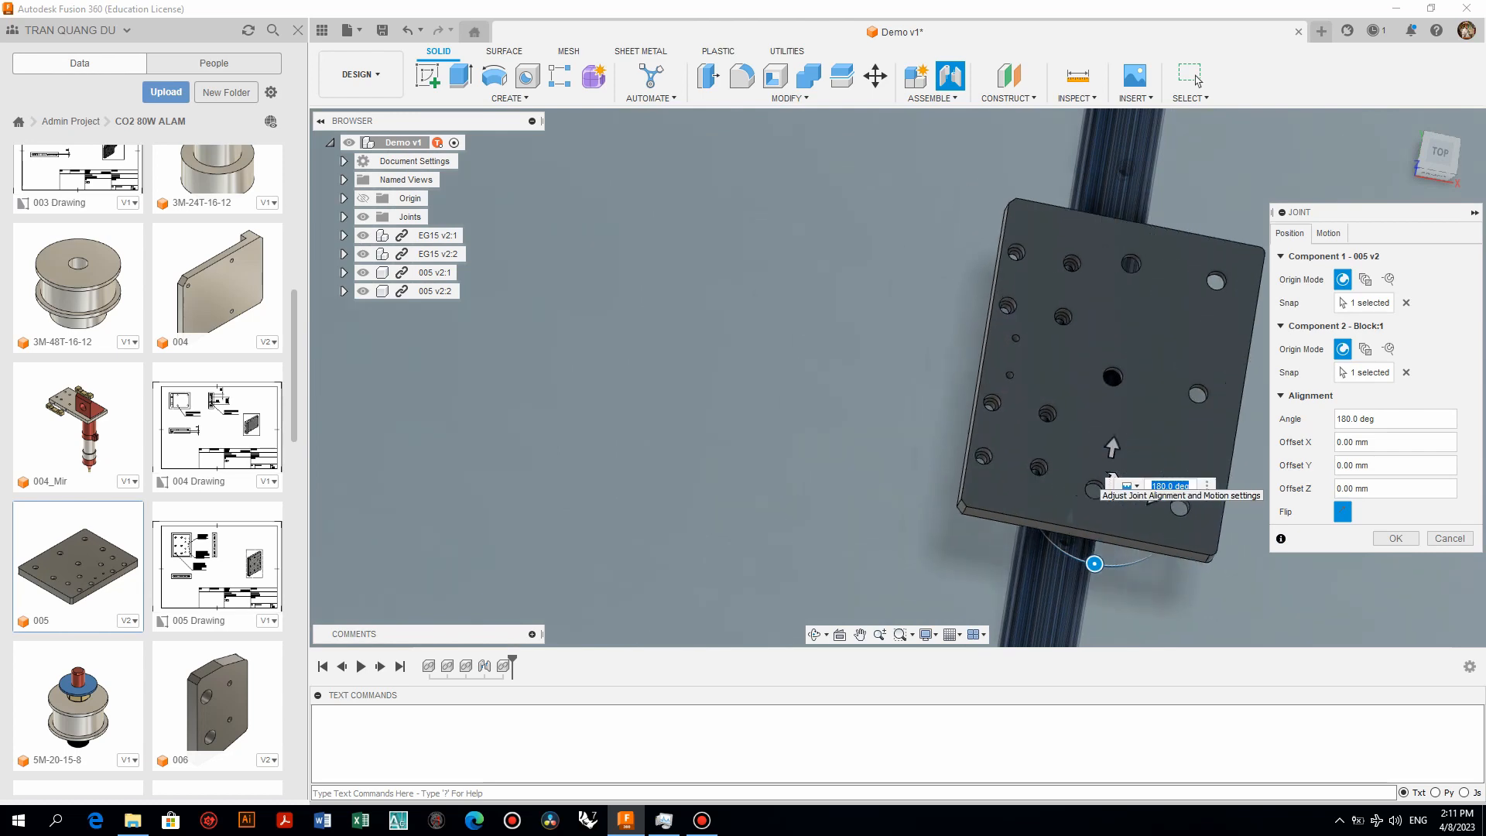
key(Return)
scroll(1127, 449, down, 3)
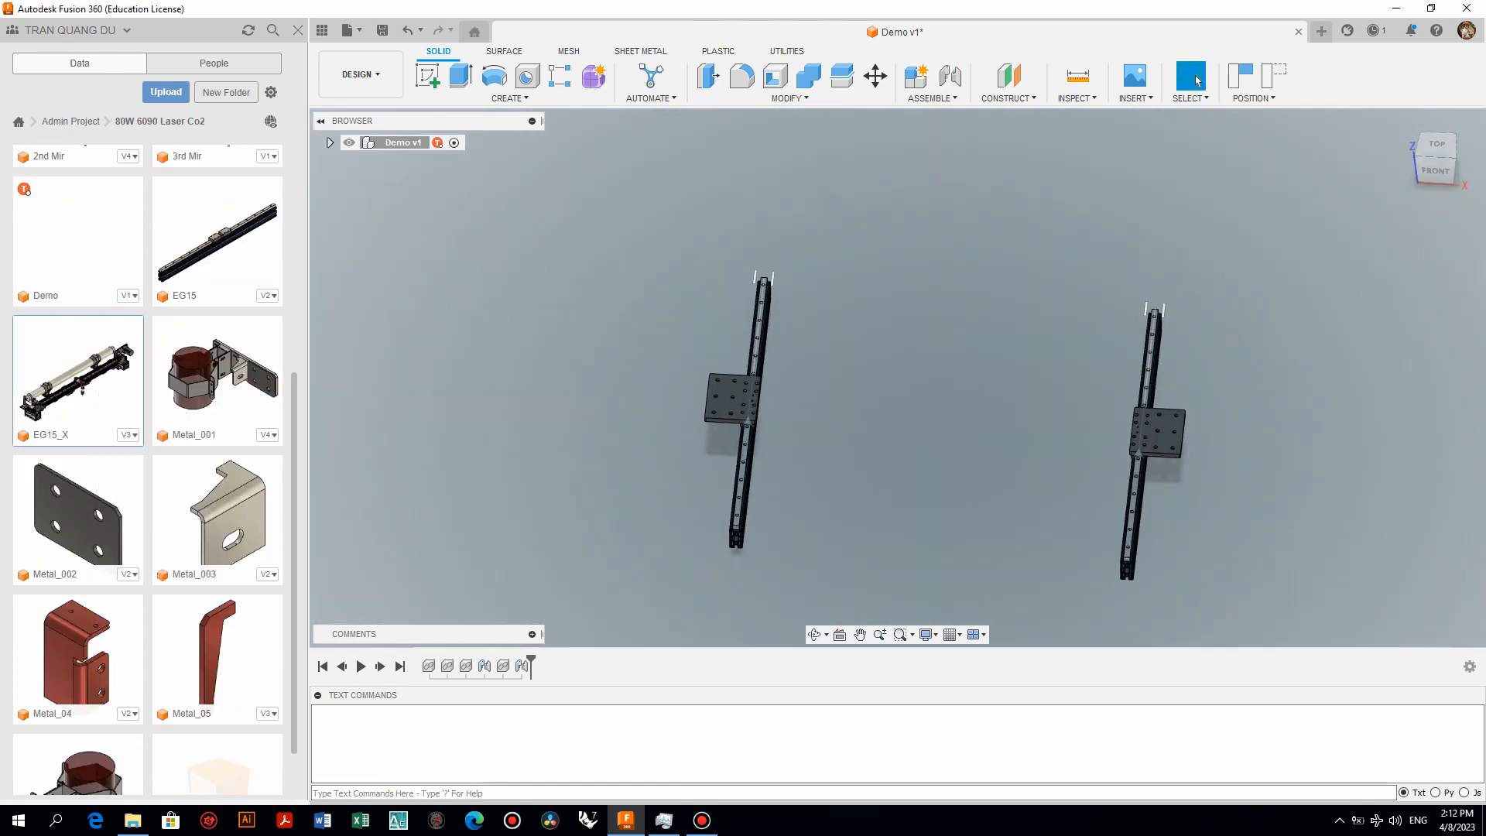
Insert the EG15_X assembly into the design and position it over the two rails
shift+middle_drag(789, 402, 731, 491)
scroll(762, 464, down, 3)
drag(753, 217, 811, 300)
key(Return)
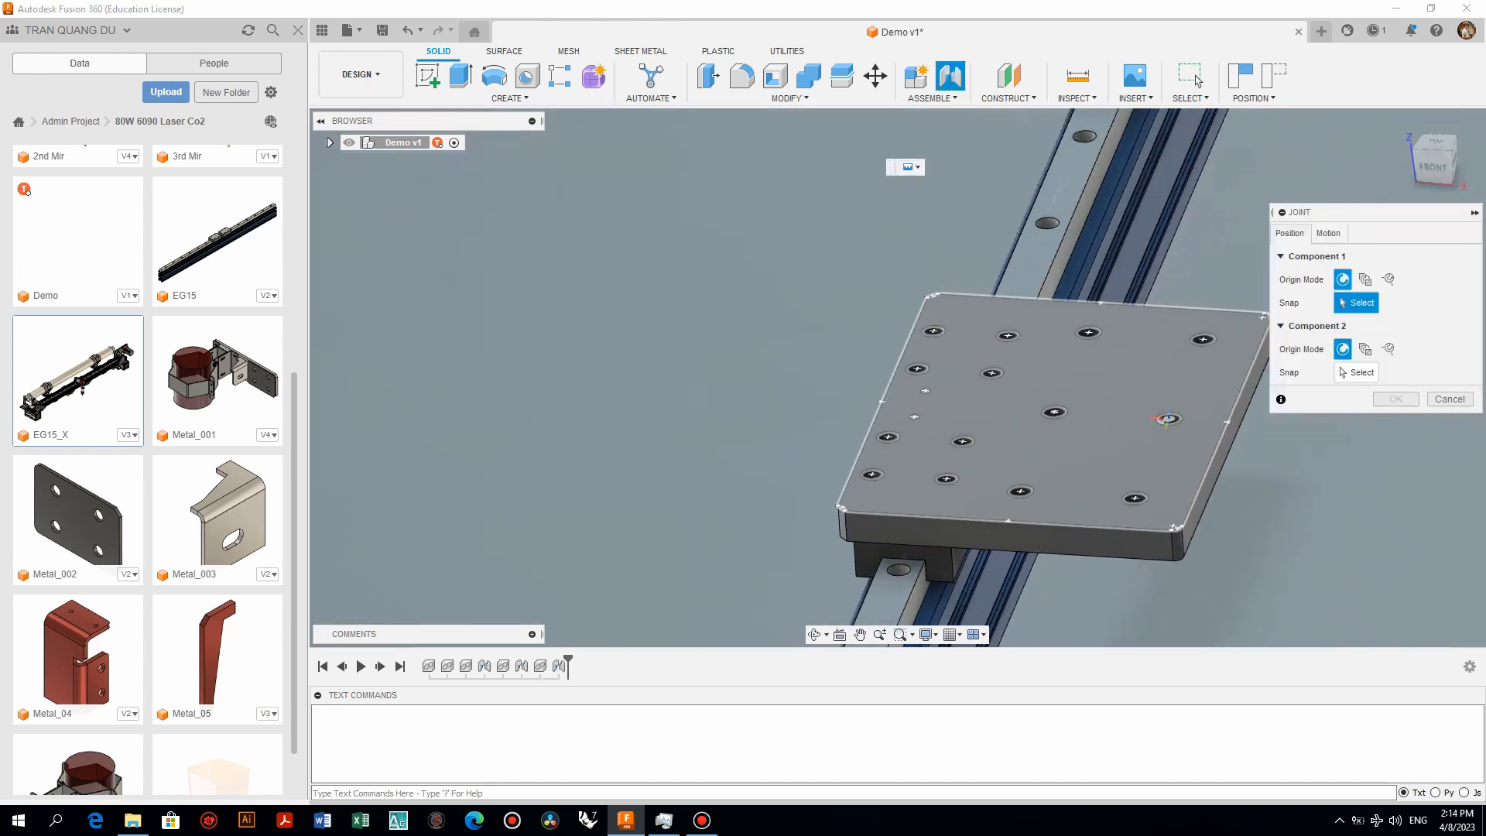
Joint the 005 plate's hole to the underside of the beam's aluminium end profile with a Y offset of -80 mm
click(1168, 418)
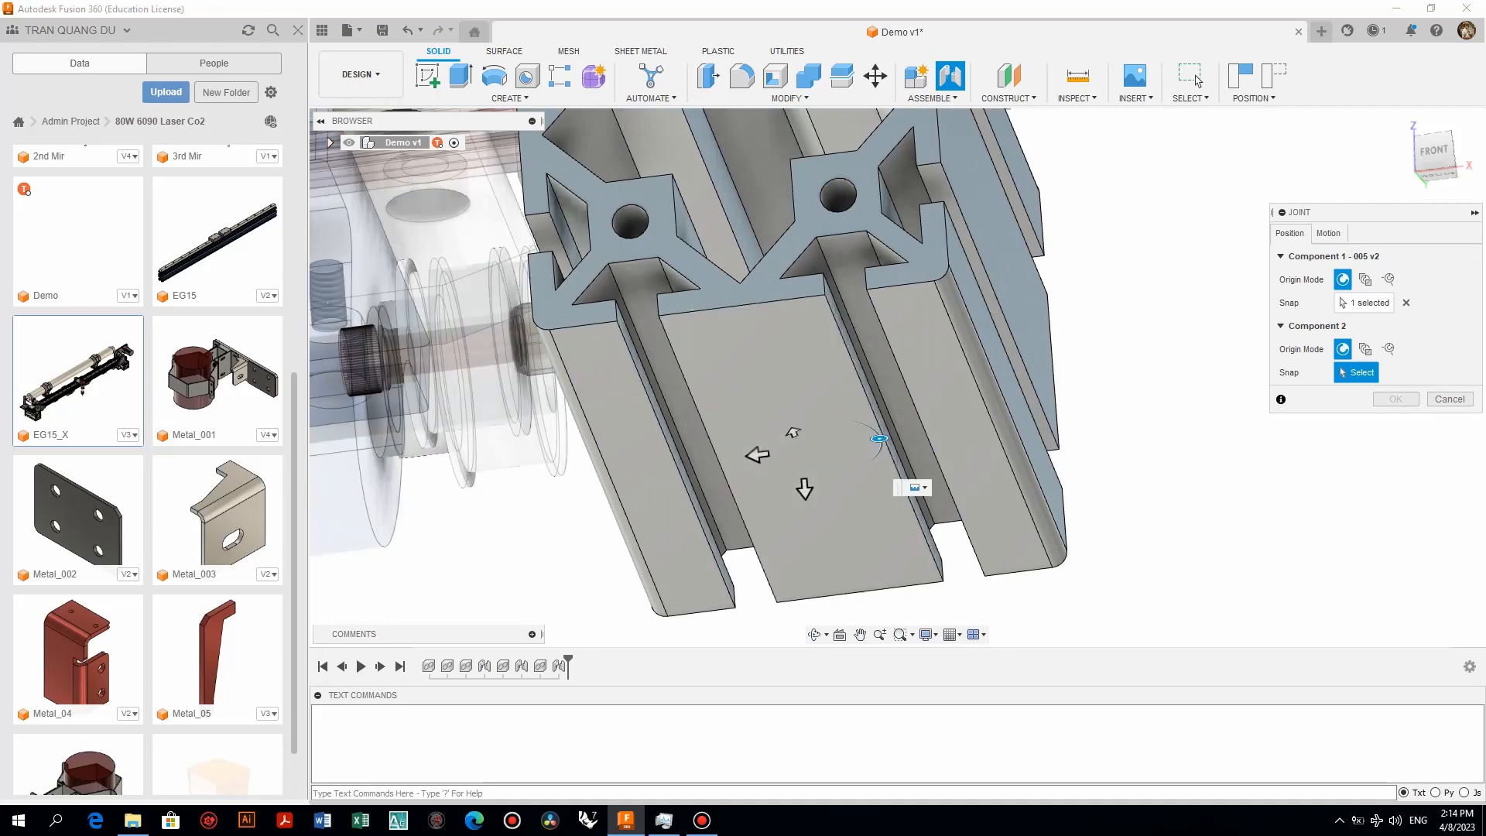
click(879, 438)
text(-80)
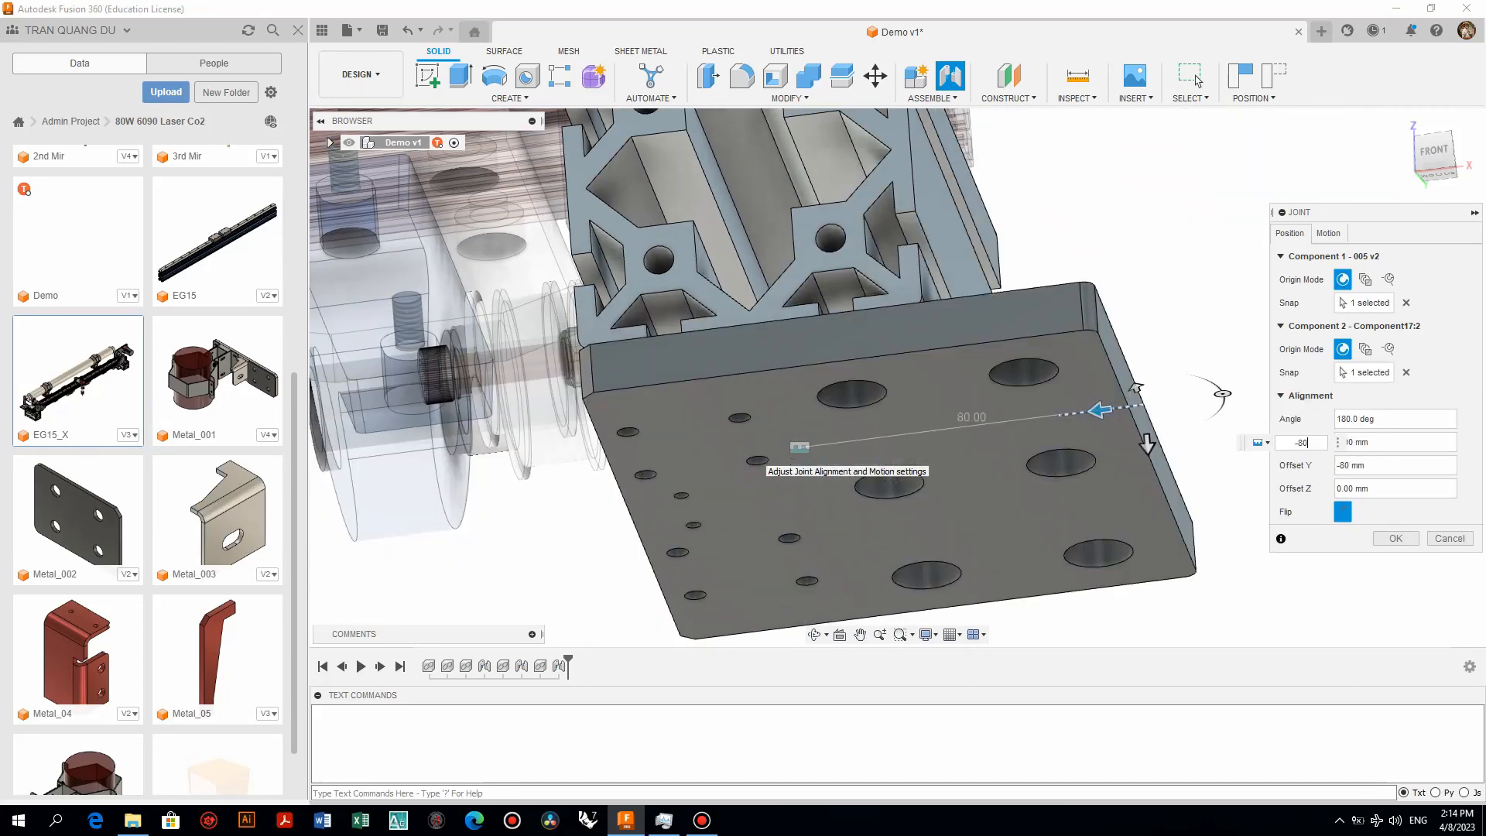
key(Return)
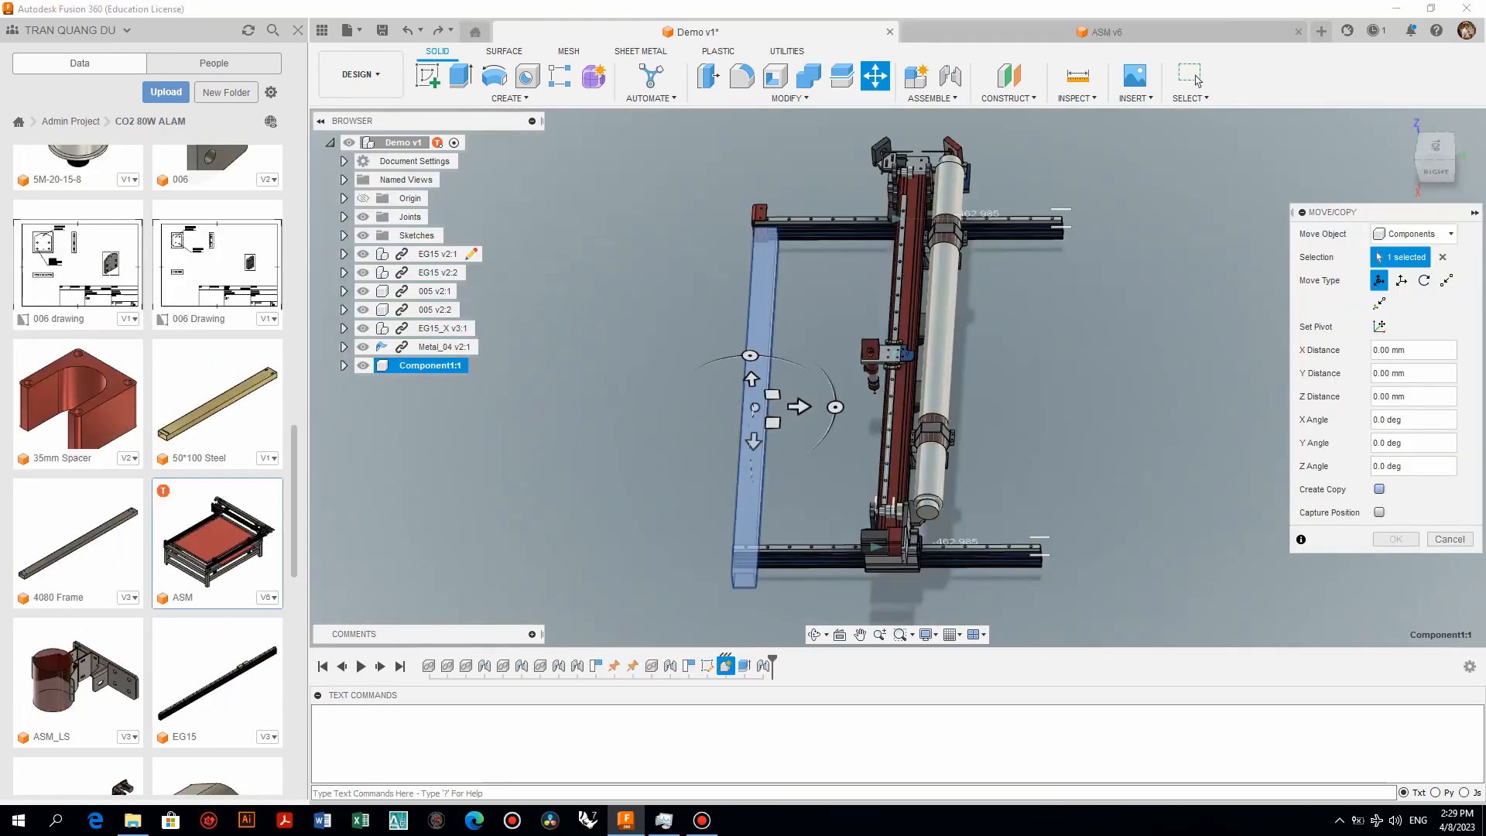
Copy the long frame bar beneath the rails to a Y distance of 550 mm
click(1379, 489)
drag(799, 406, 1000, 405)
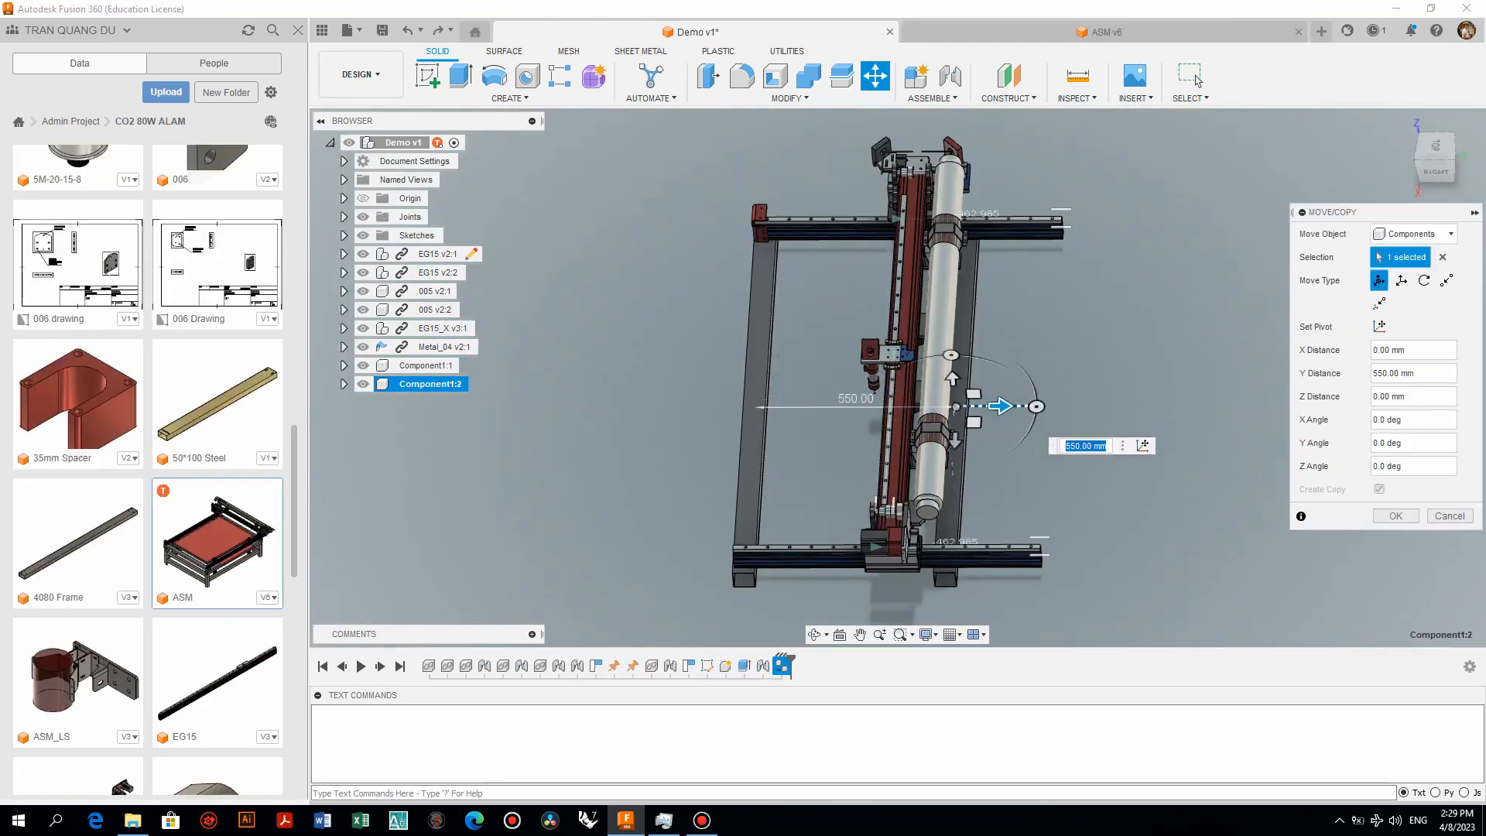
key(Return)
scroll(1025, 375, down, 3)
shift+middle_drag(1025, 376, 1238, 418)
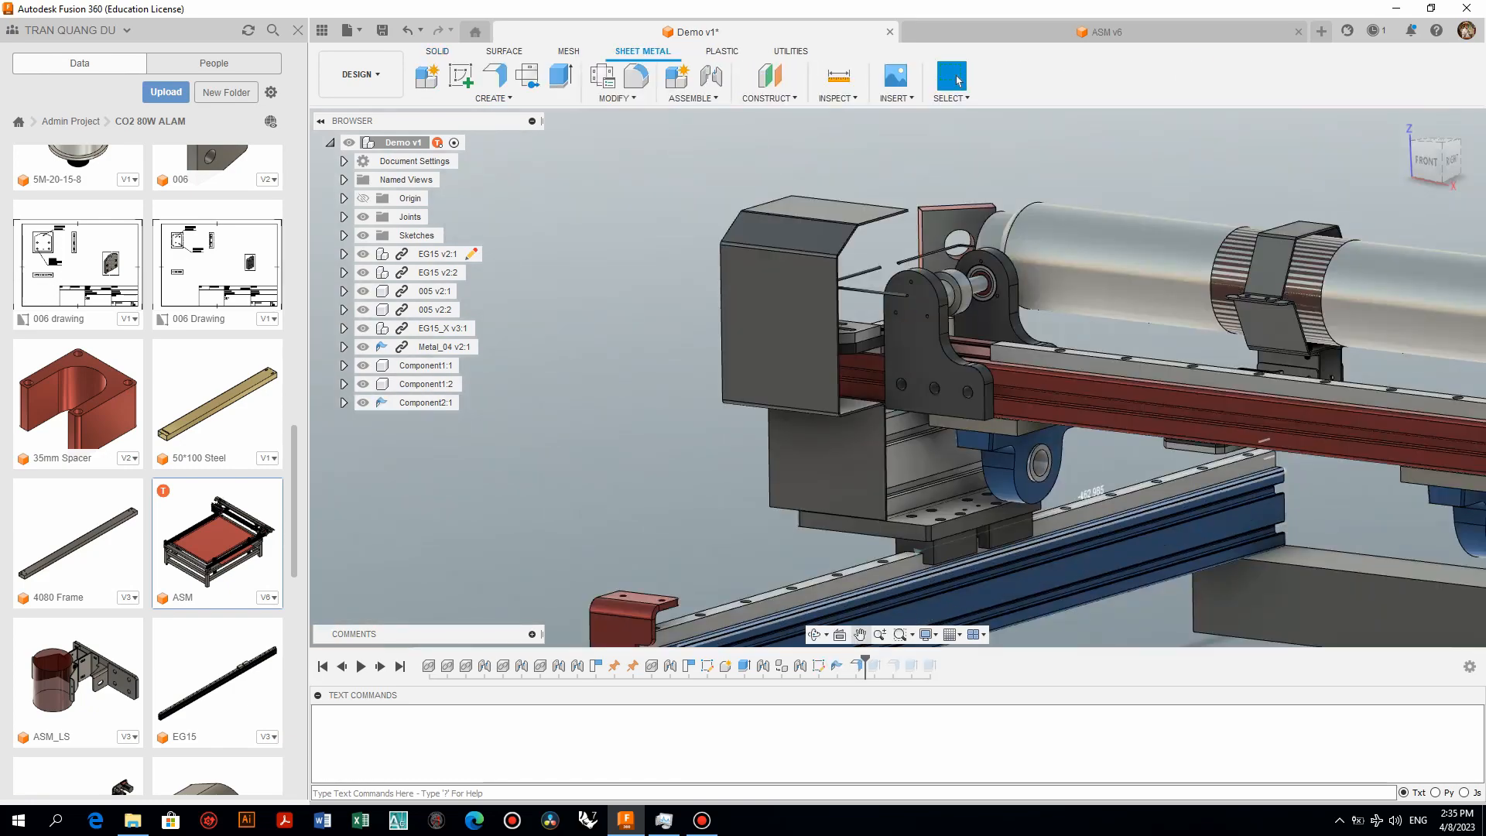
Add a 90° edge flange with Outside bend position to the upper edge of the vertical sheet metal plate beside the beam end
scroll(816, 519, down, 3)
shift+middle_drag(817, 518, 1191, 480)
shift+middle_drag(805, 340, 920, 418)
scroll(920, 418, up, 3)
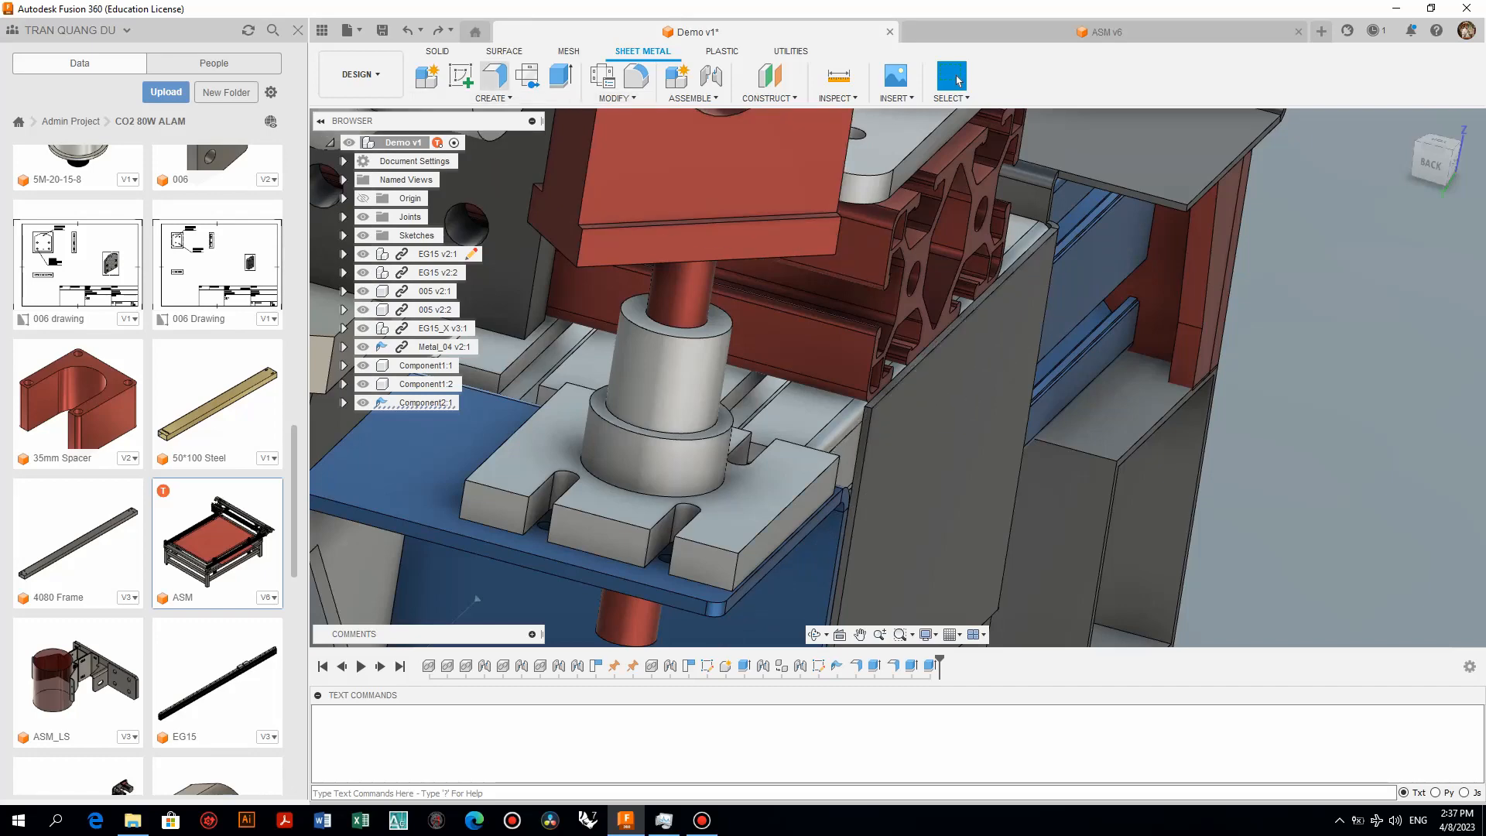
click(494, 76)
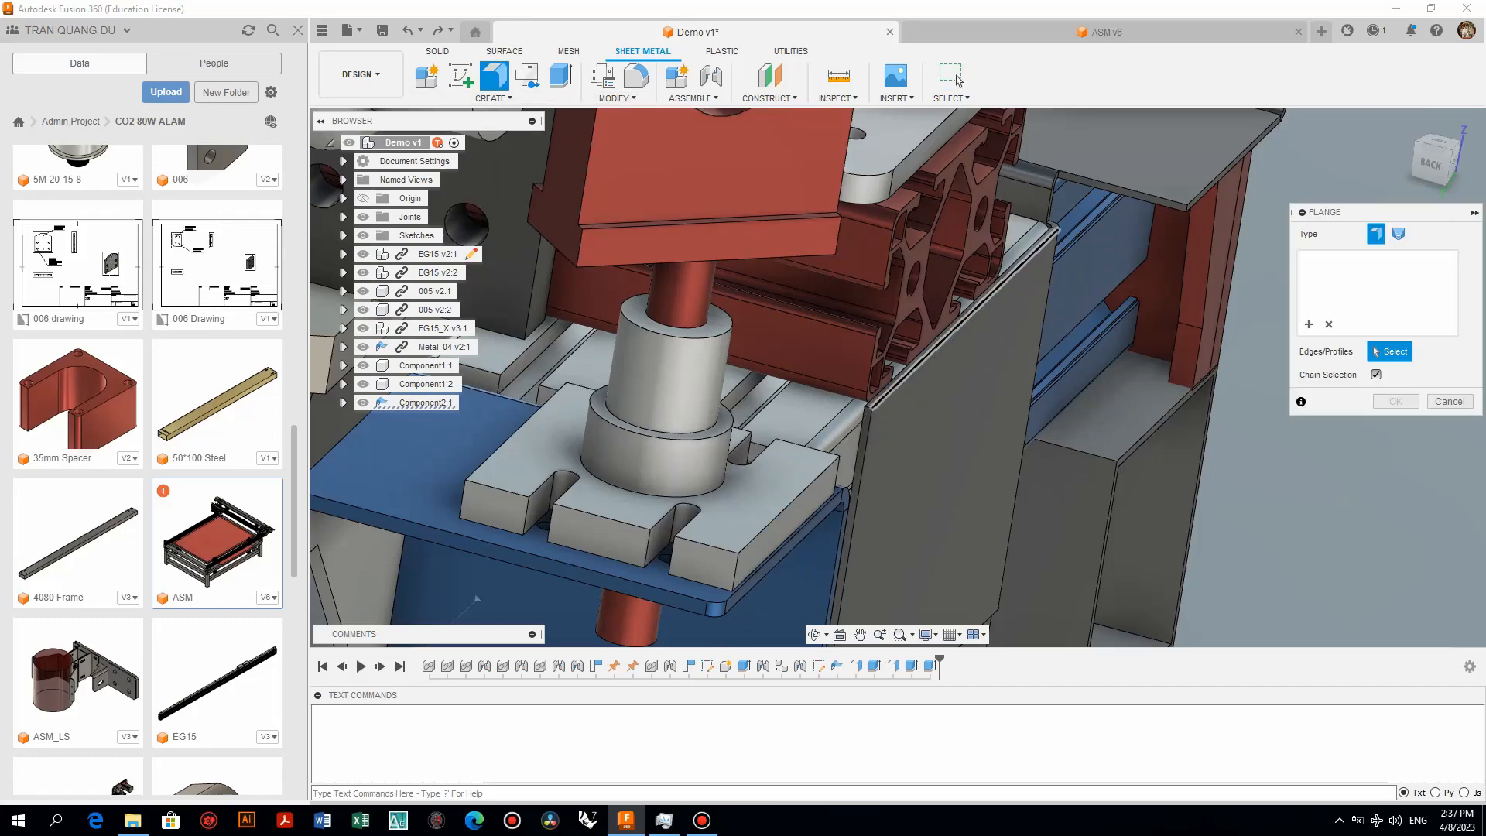
click(977, 323)
scroll(1029, 332, up, 3)
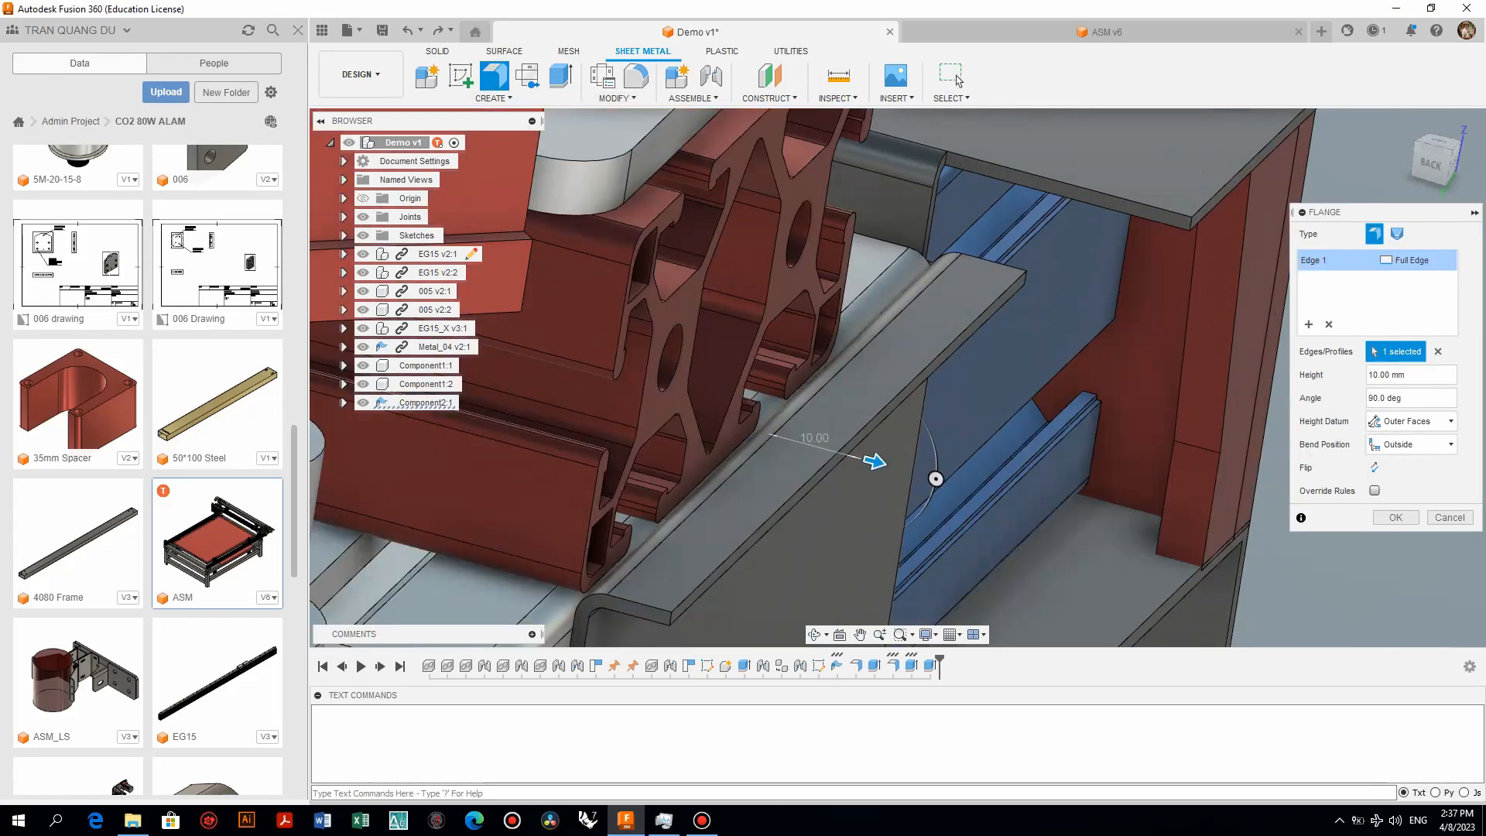
drag(874, 461, 998, 496)
scroll(1119, 277, down, 2)
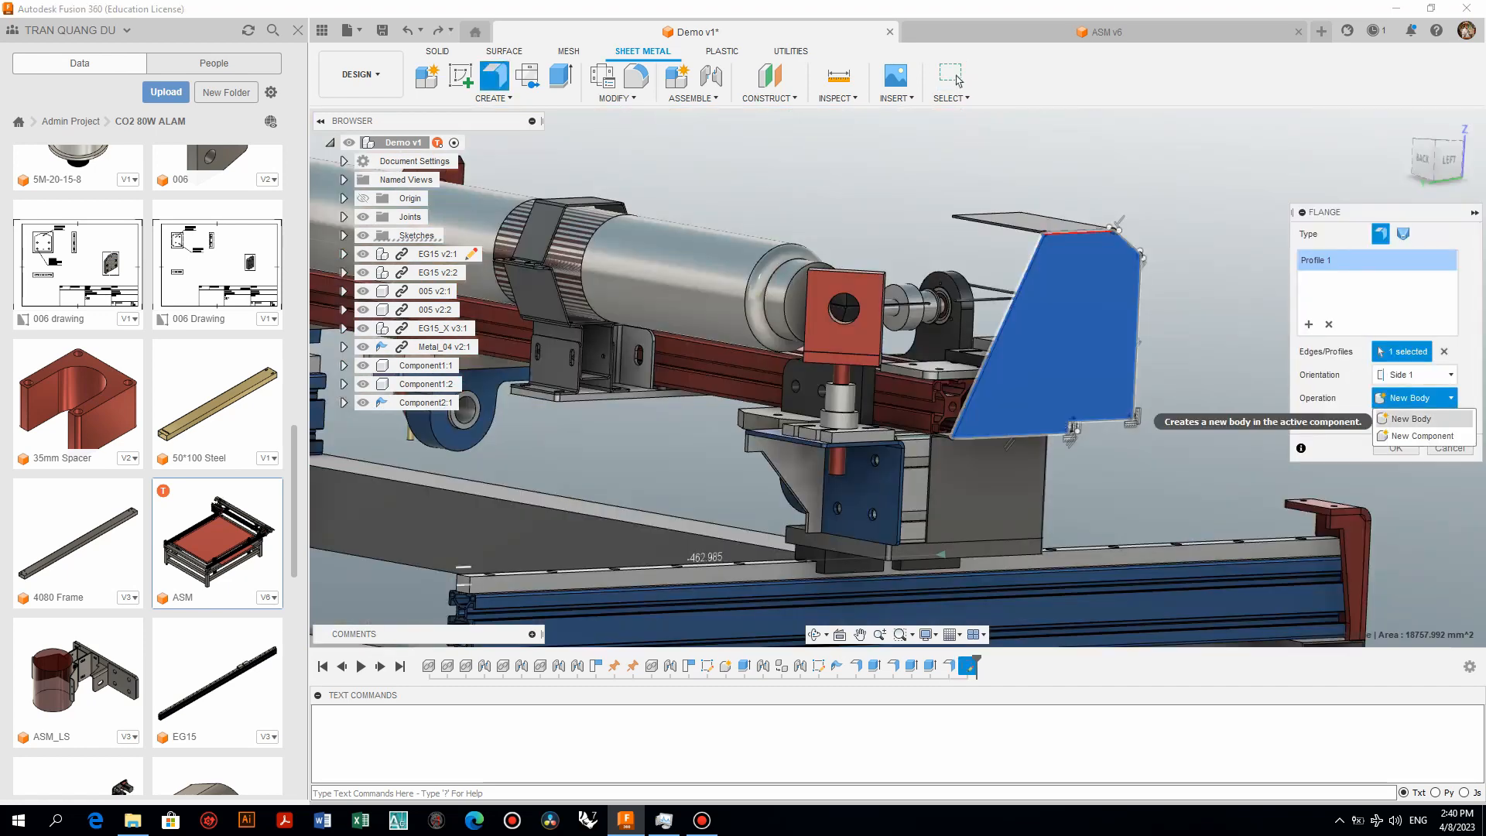
Create the side cover plate from its profile as a new component and add edge flanges along its bottom, rear, angled and top edges
click(1395, 448)
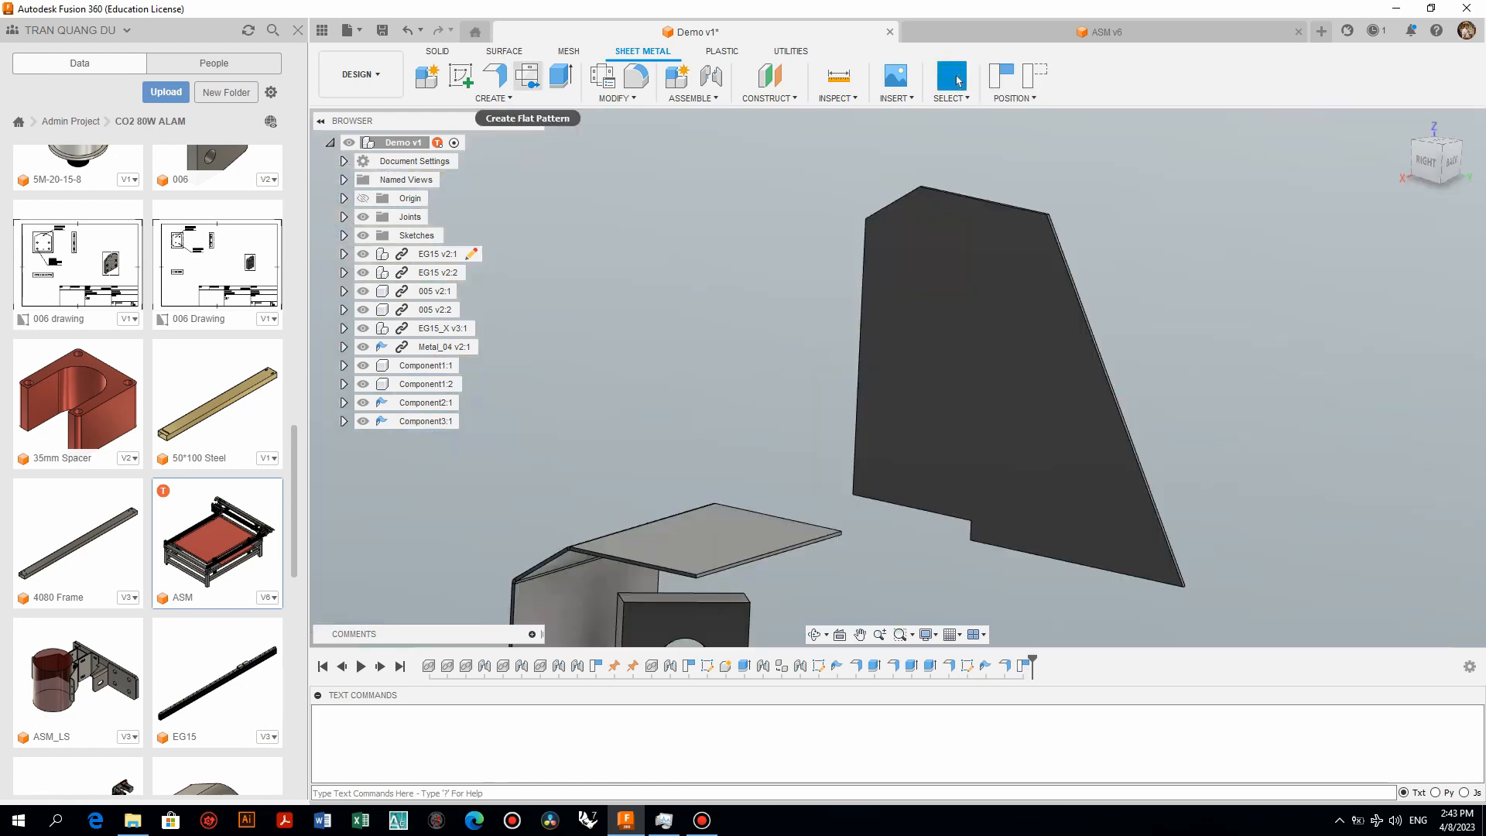
click(958, 80)
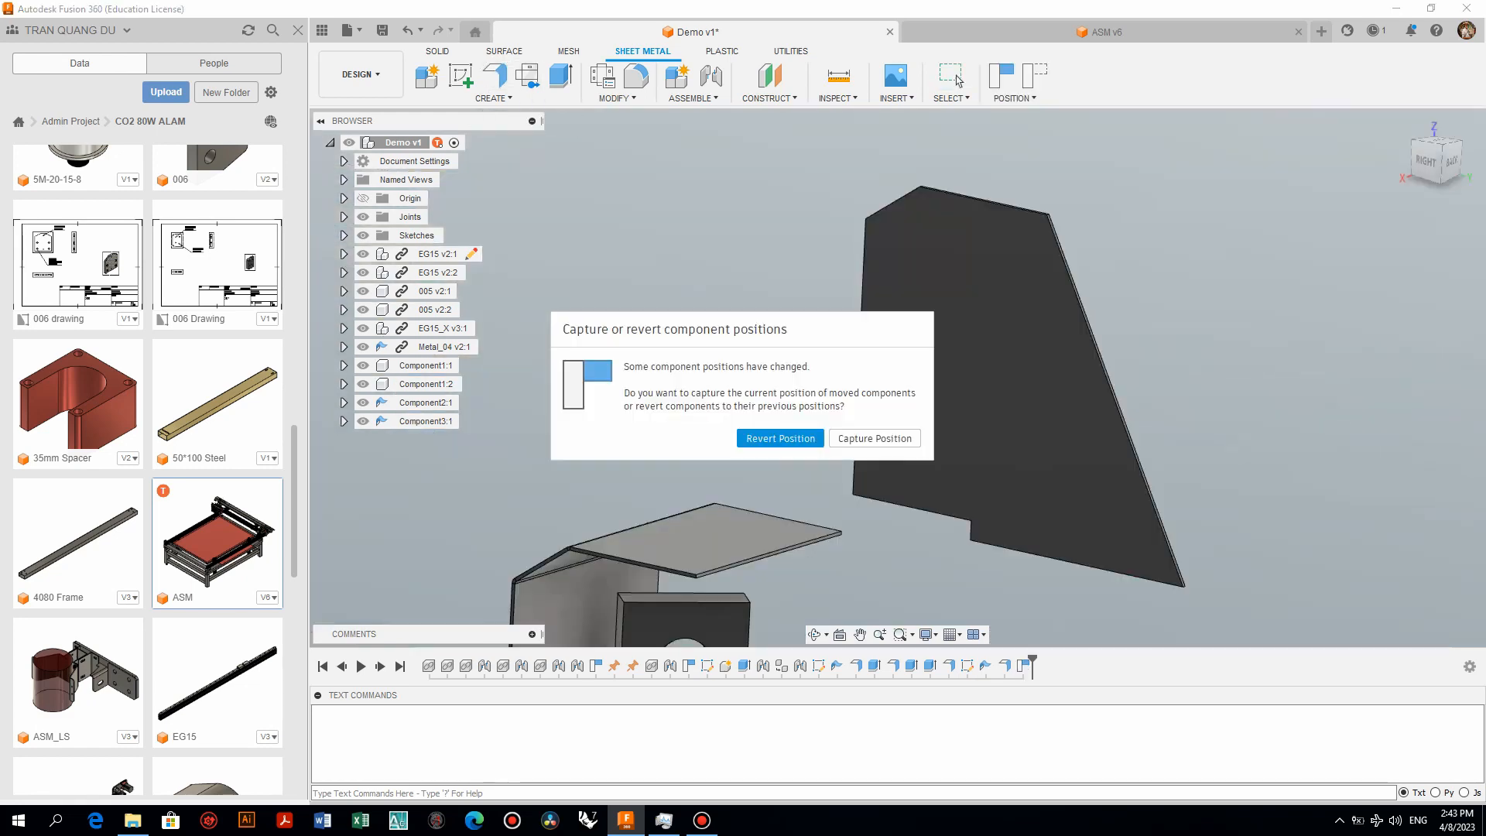
key(Return)
click(1068, 566)
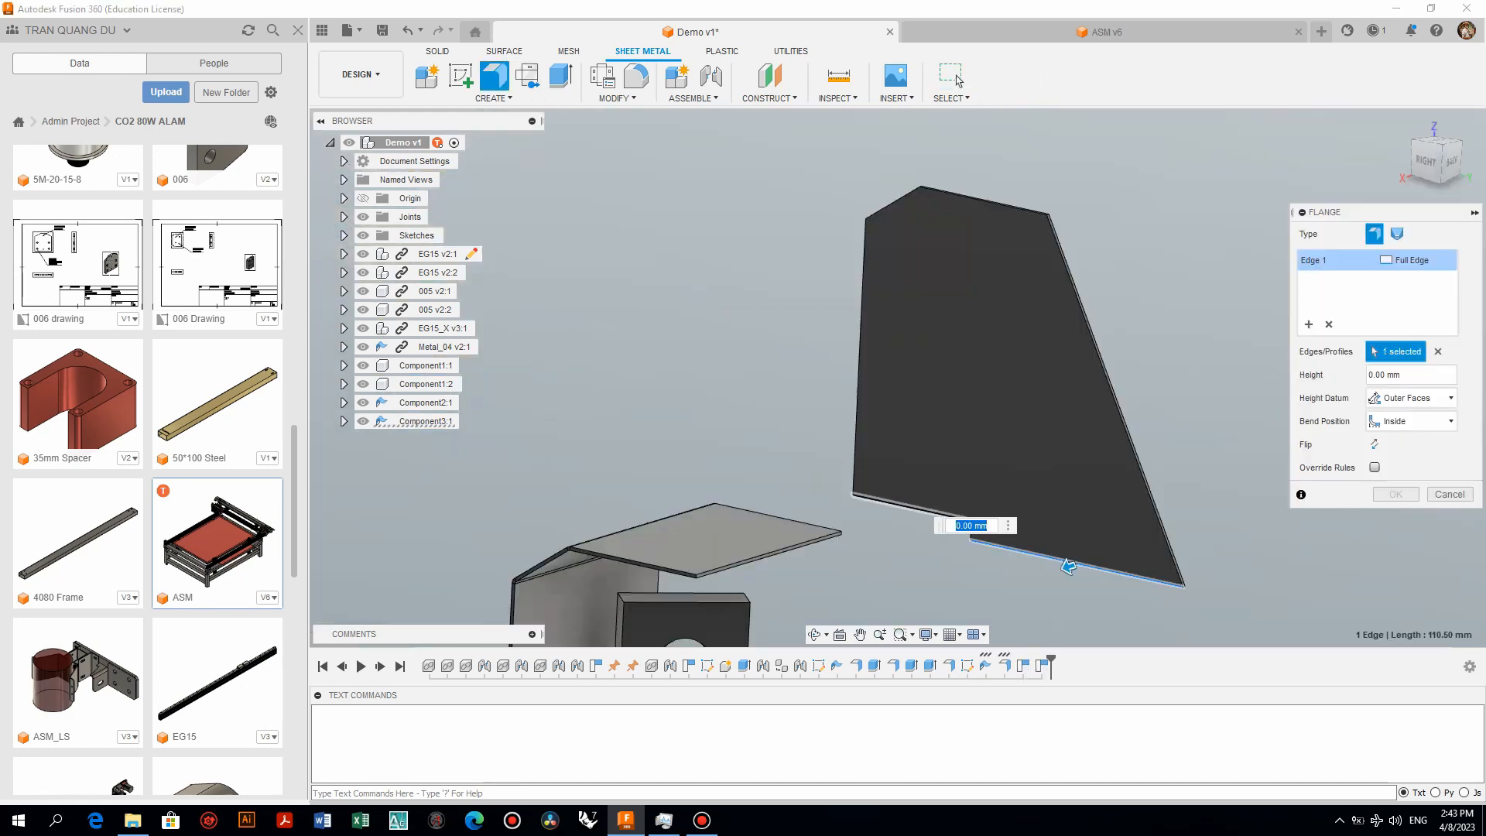
click(859, 359)
click(891, 204)
click(977, 199)
drag(945, 212, 920, 220)
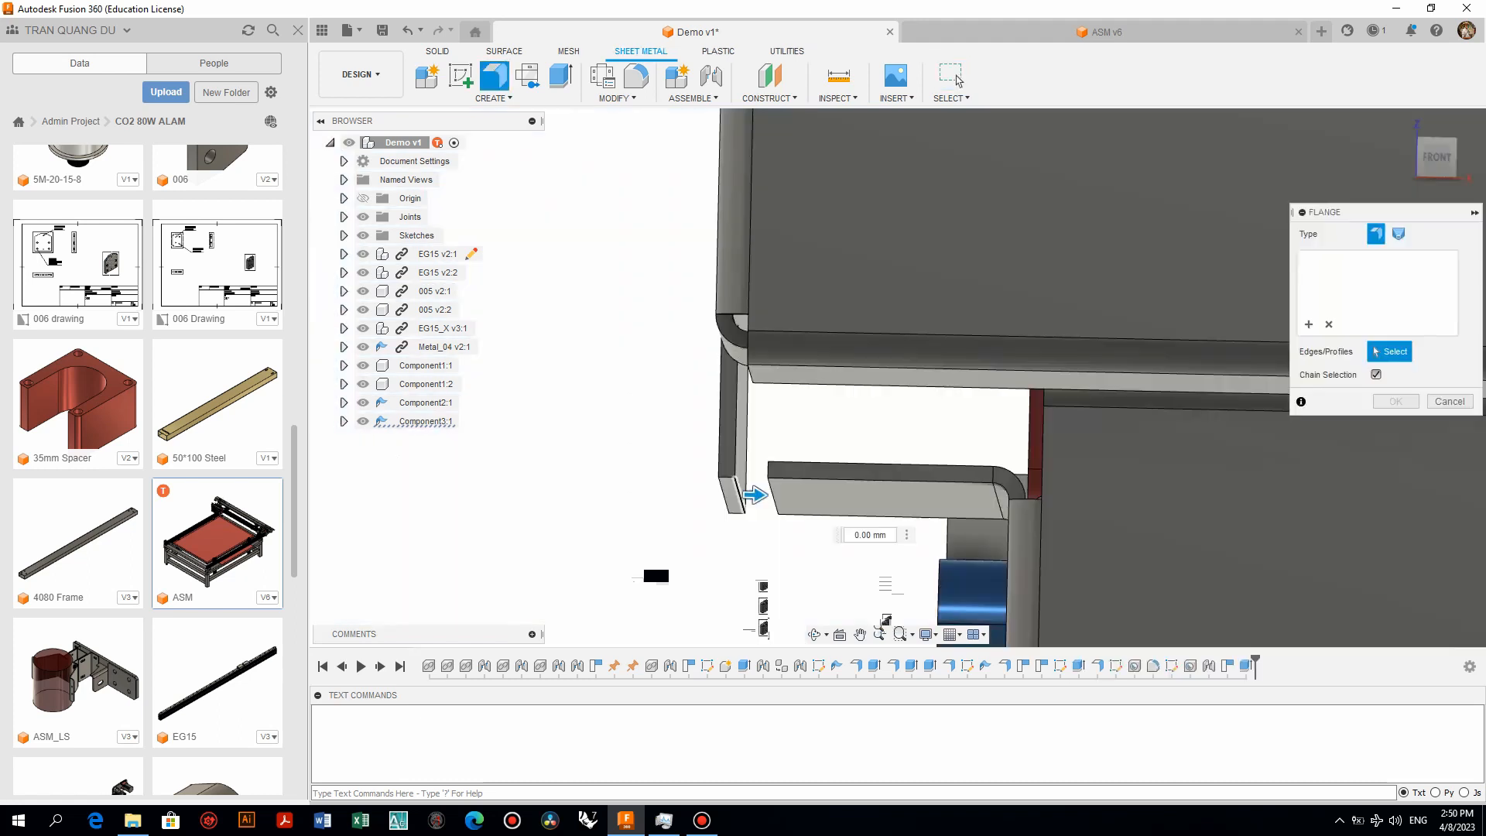
Add a 20 mm, 90° edge flange with Outside bend position to the lower lip of the side cover
drag(831, 496, 864, 498)
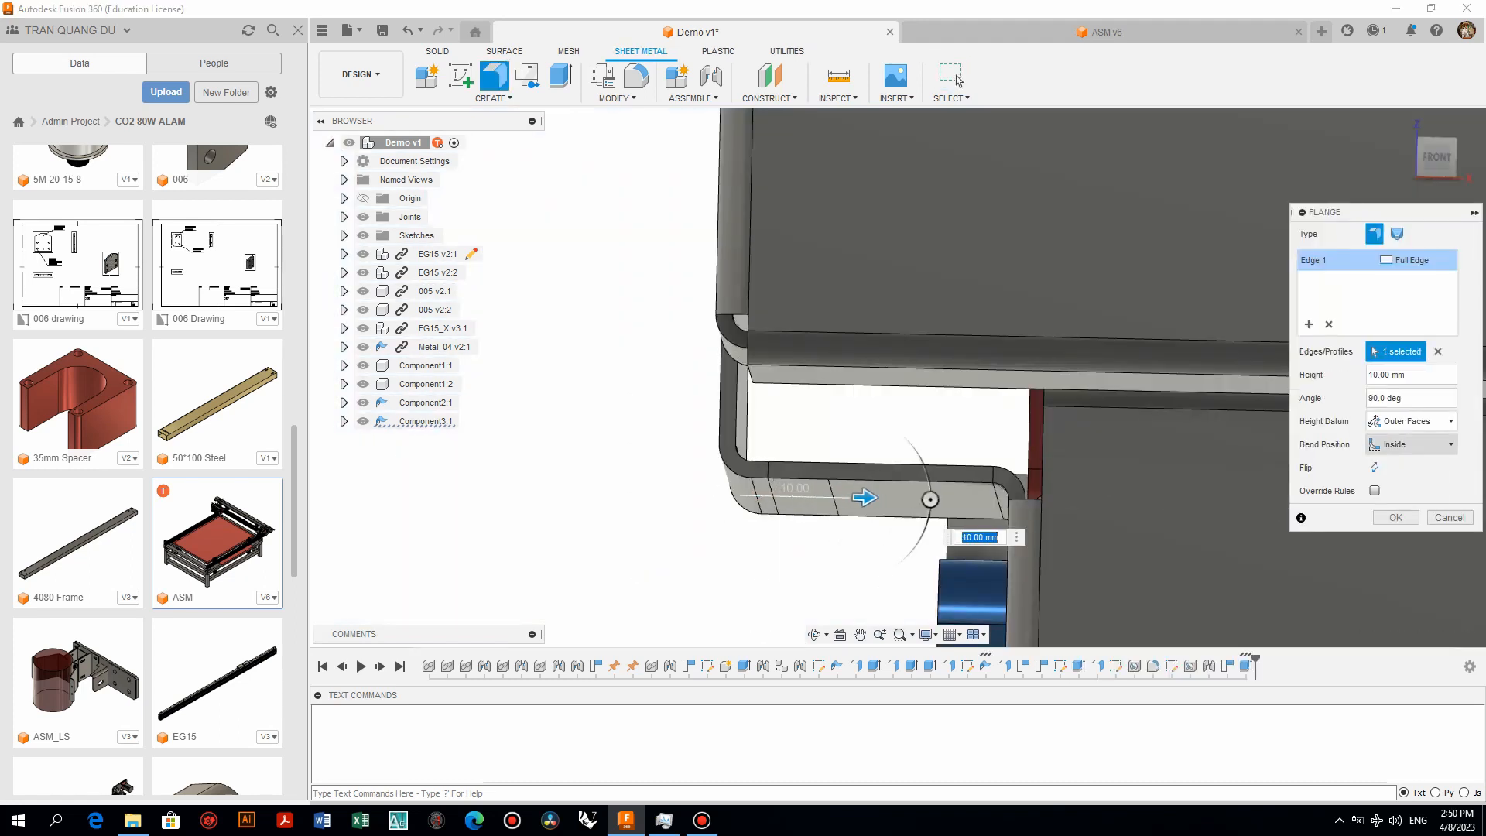
click(1399, 482)
shift+middle_drag(878, 464, 875, 513)
scroll(874, 513, up, 2)
text(20)
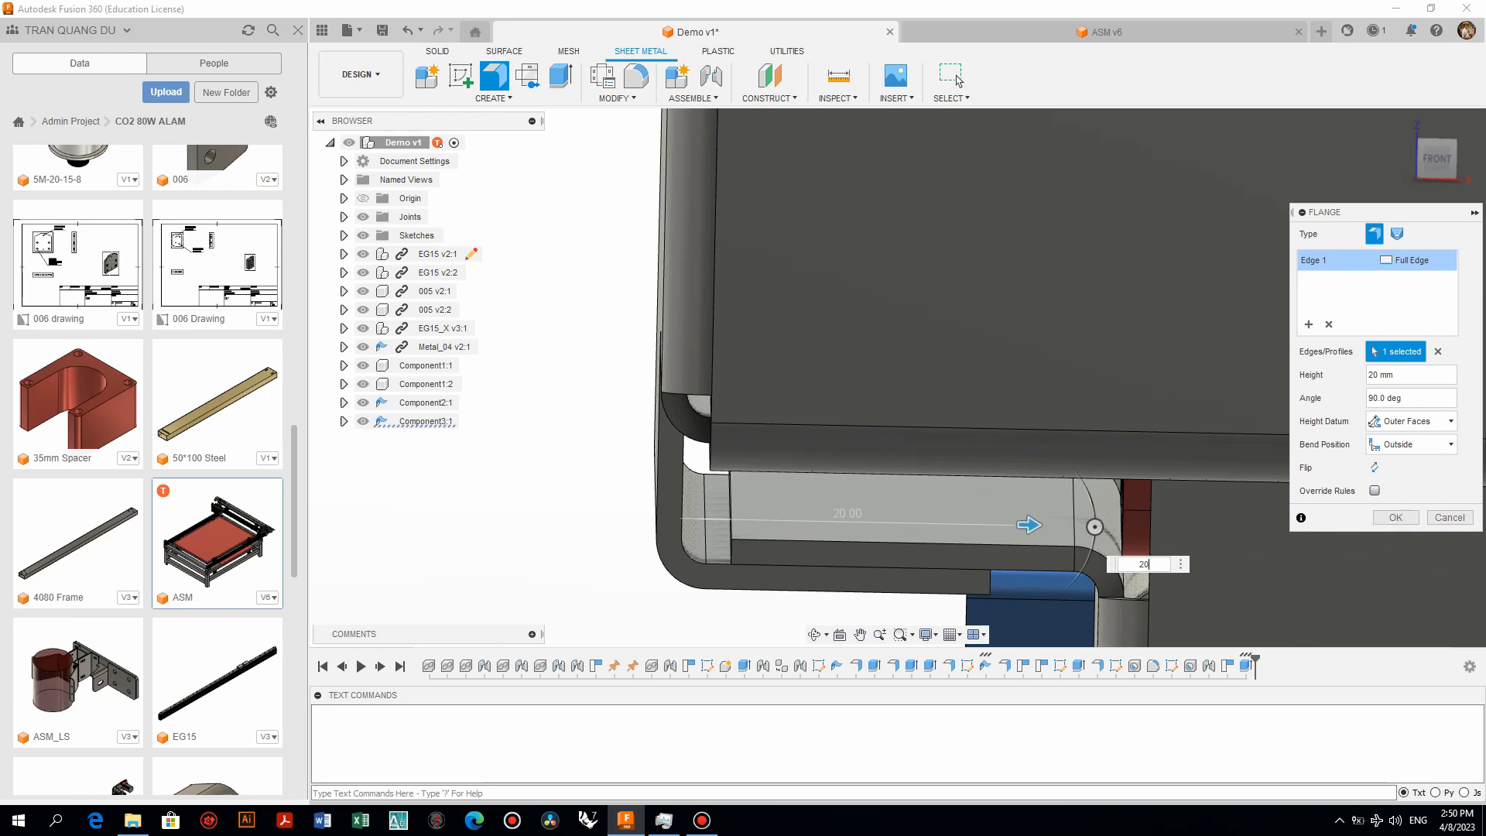
key(Return)
scroll(874, 510, down, 2)
shift+middle_drag(874, 510, 1021, 464)
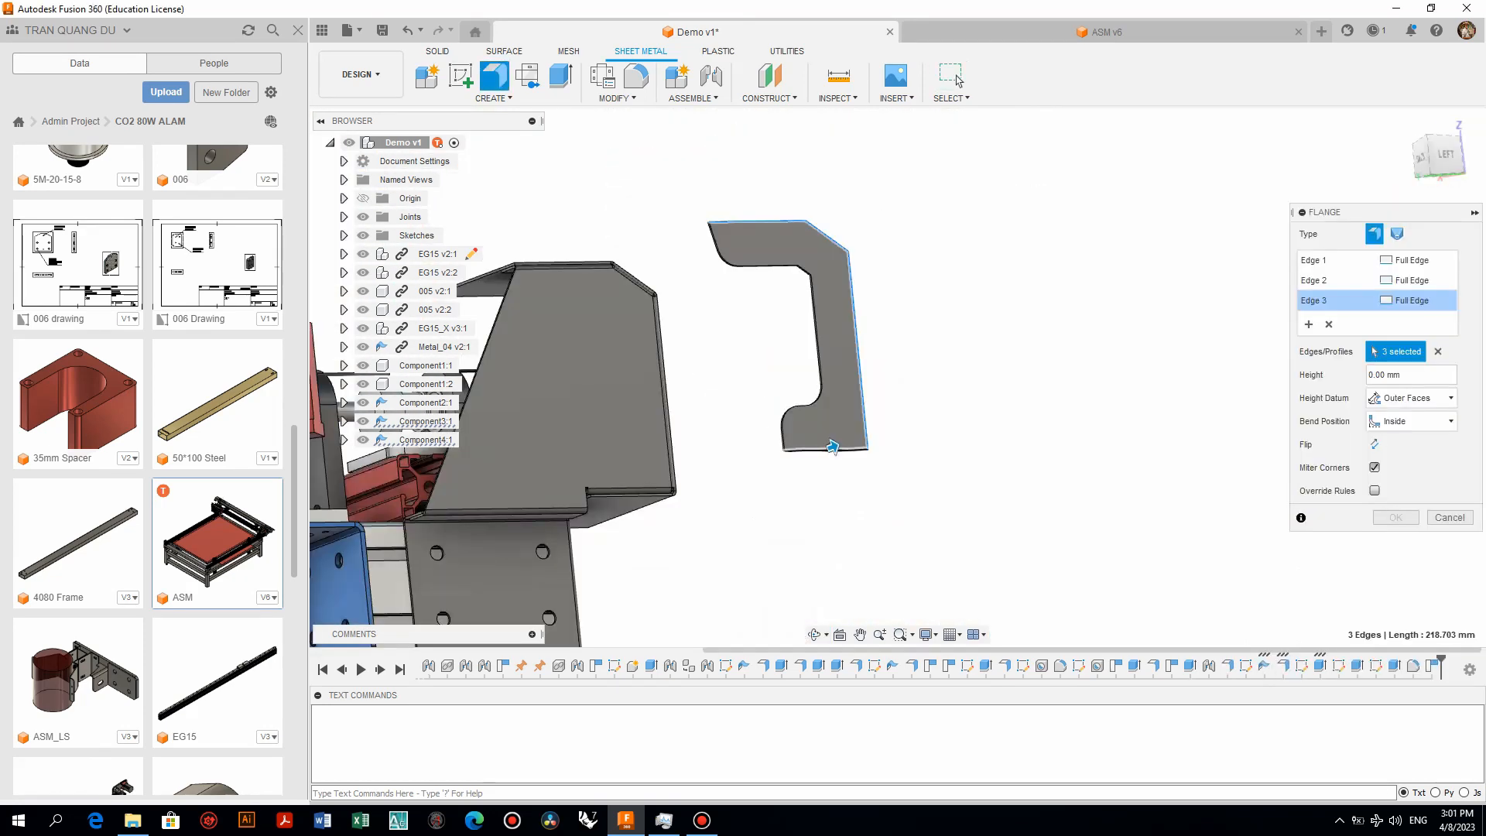
Add 20 mm edge flanges with mitered corners and Inside bend position to the four outer edges of the C-shaped cover plate
click(831, 448)
key(Return)
shift+middle_drag(913, 449, 788, 455)
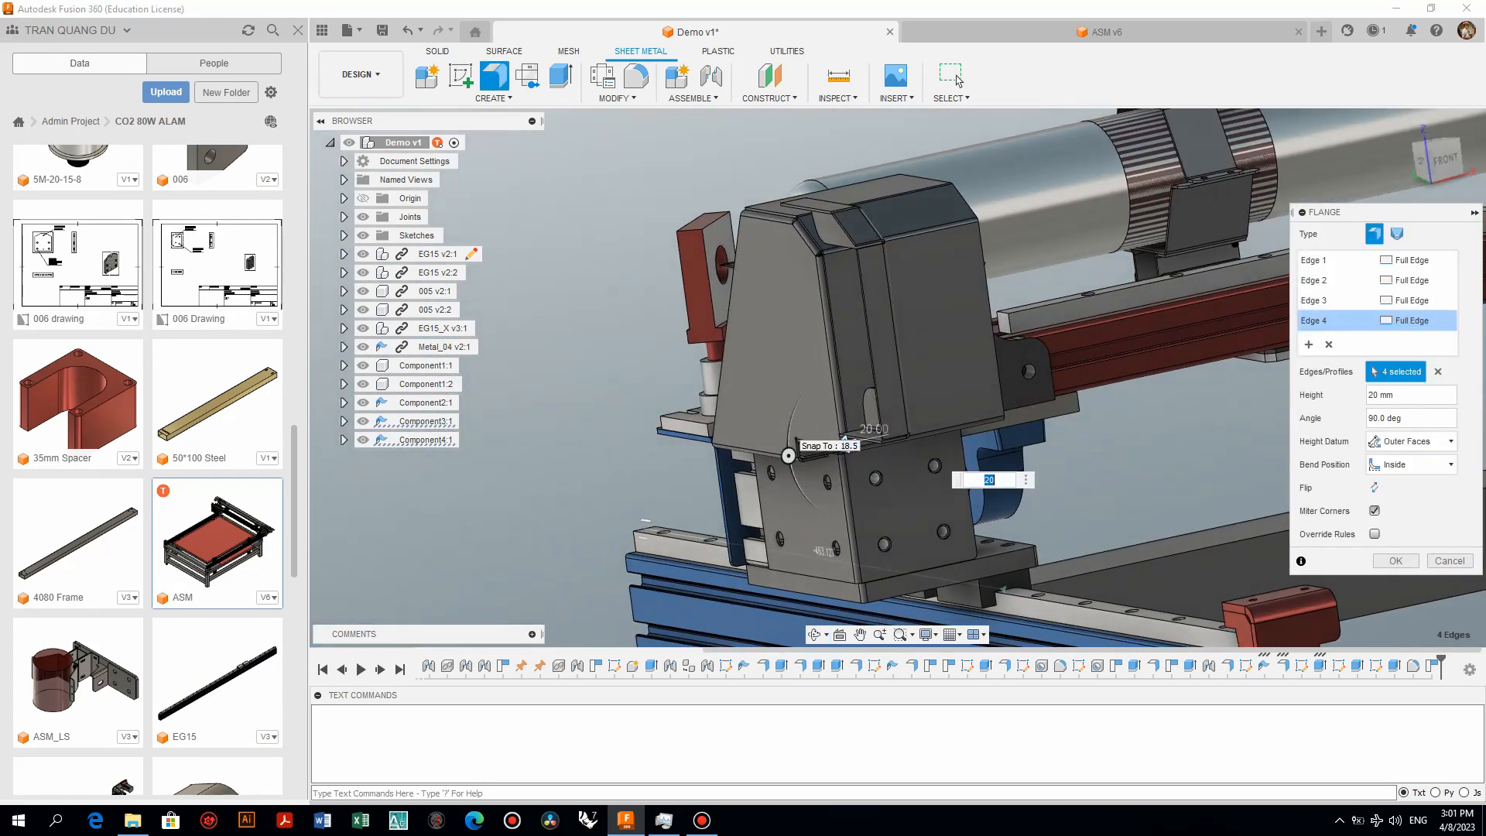
key(Return)
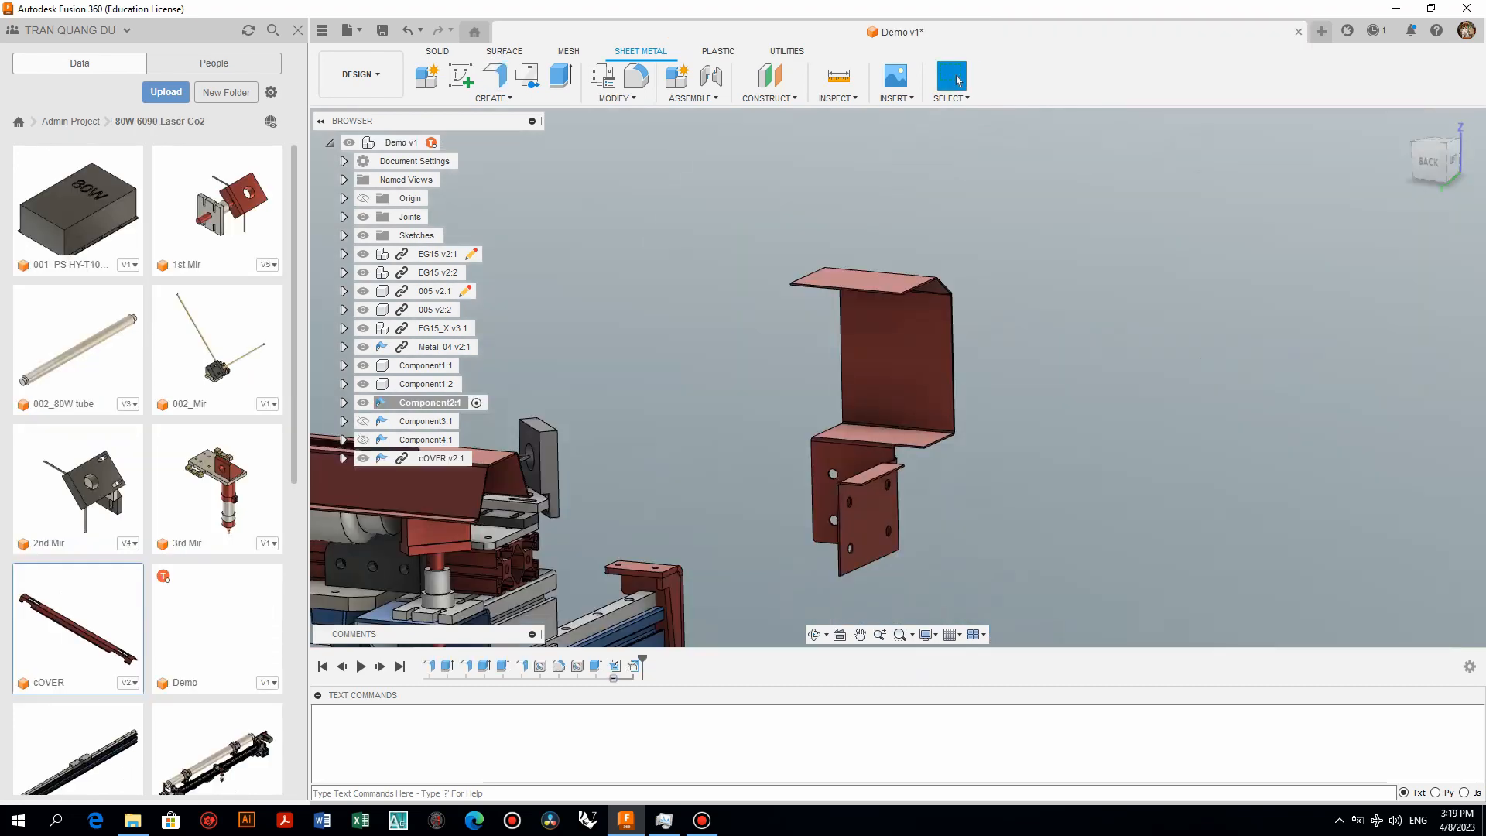
Unfold all bends of the tall cover bracket Component2, keeping its large vertical face stationary
click(617, 98)
click(612, 116)
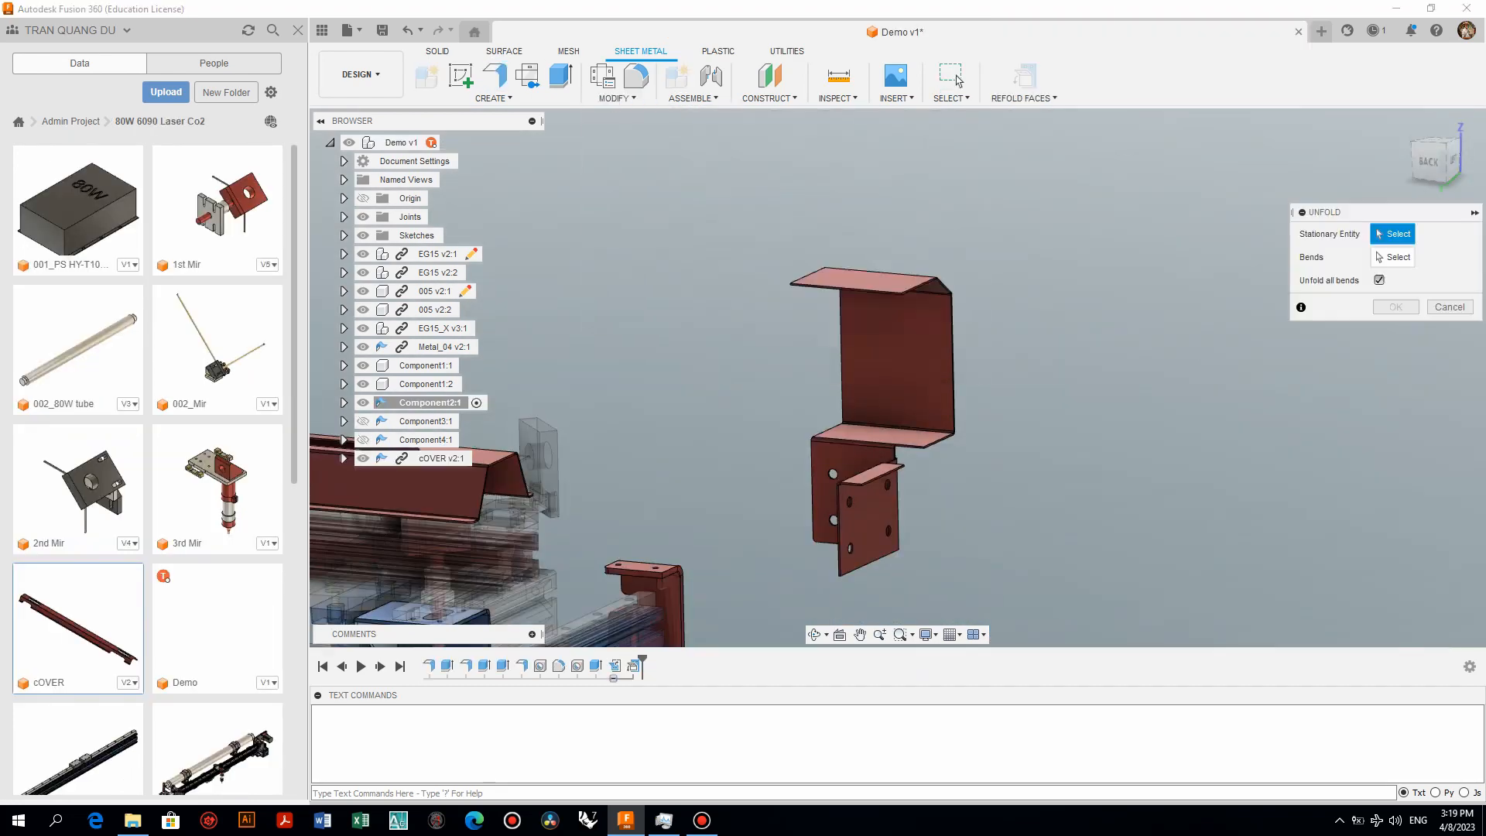
shift+middle_drag(790, 284, 851, 284)
click(853, 360)
click(958, 80)
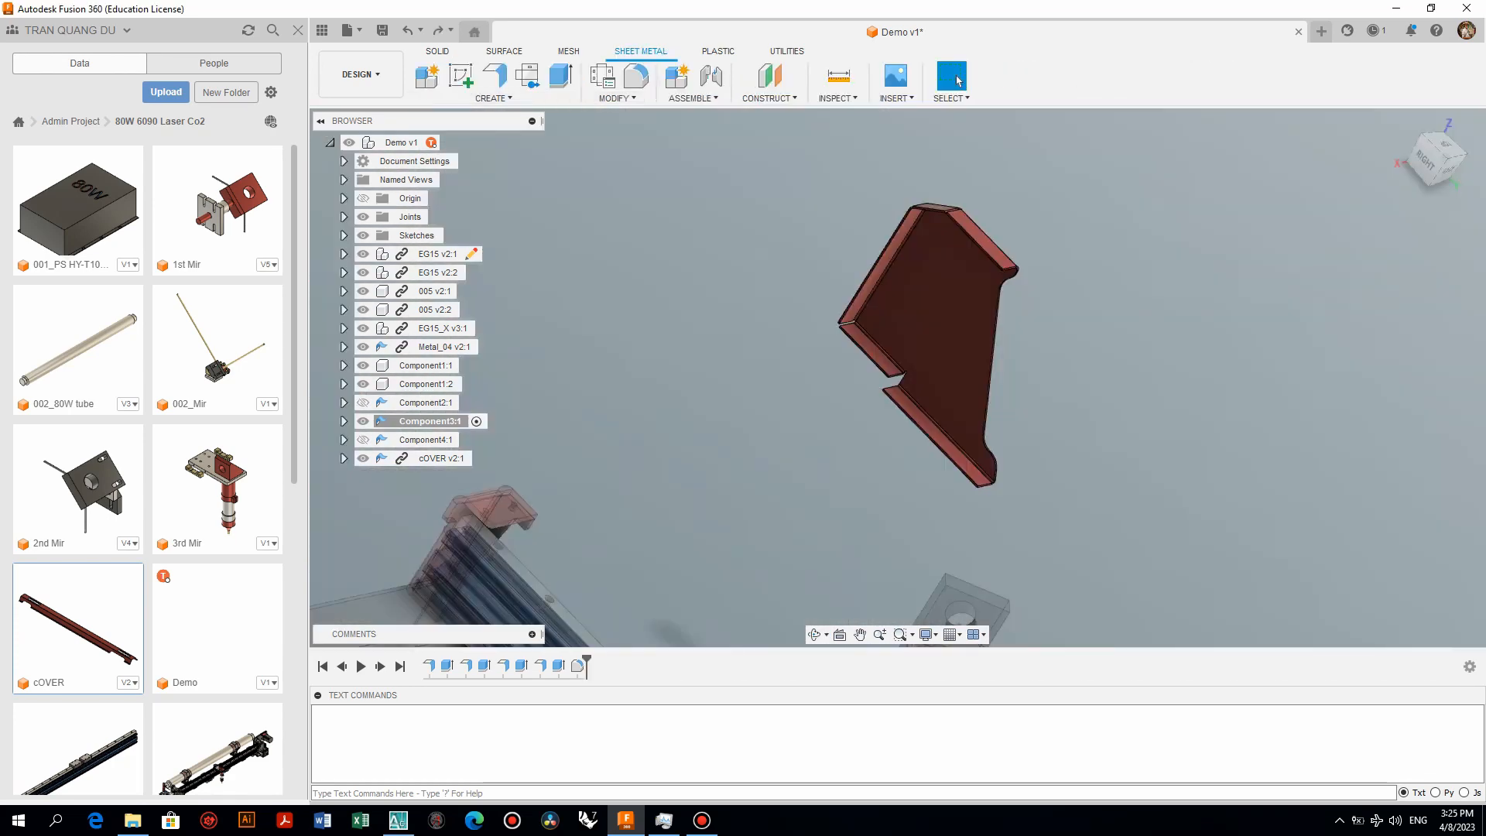
Unfold the side cover Component3, using its large flat face as the stationary entity
click(618, 98)
click(624, 116)
click(932, 317)
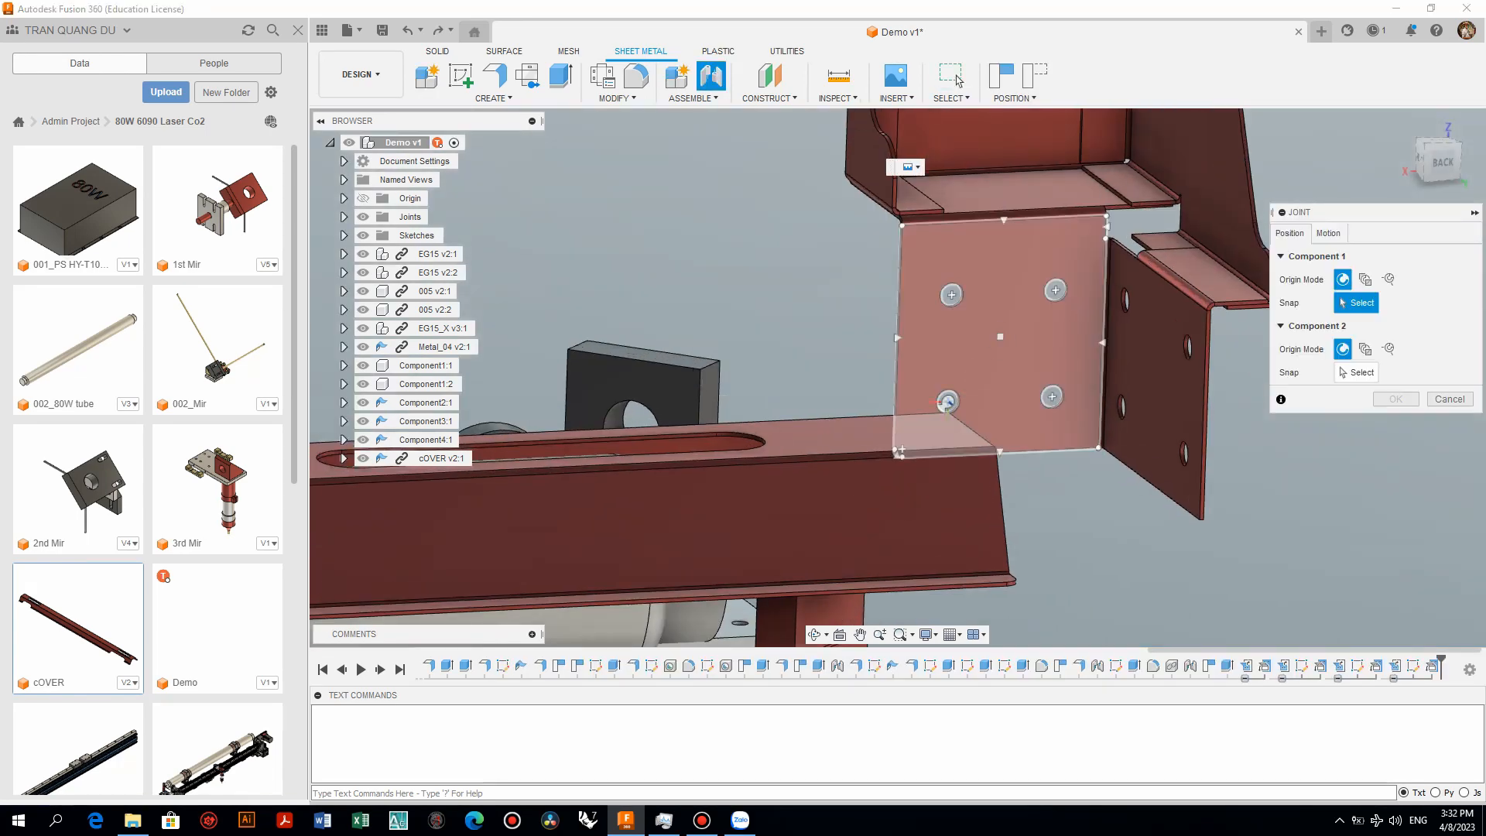
Joint a flange hole of the unfolded-style cover bracket Component2 to the end of the aluminium profile below the gantry
click(948, 401)
scroll(948, 402, down, 5)
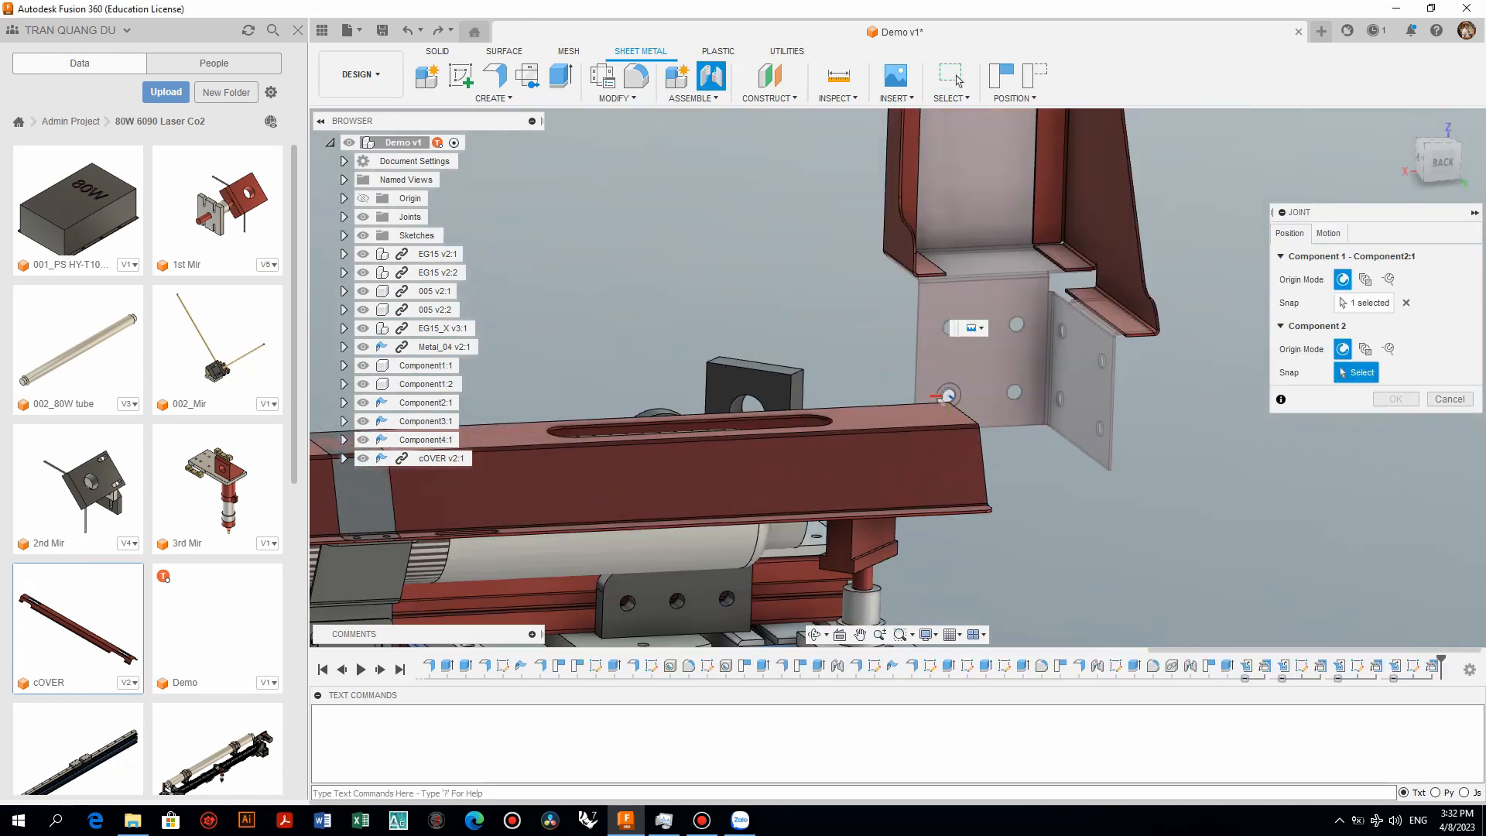
shift+middle_drag(948, 401, 1103, 449)
scroll(847, 563, up, 8)
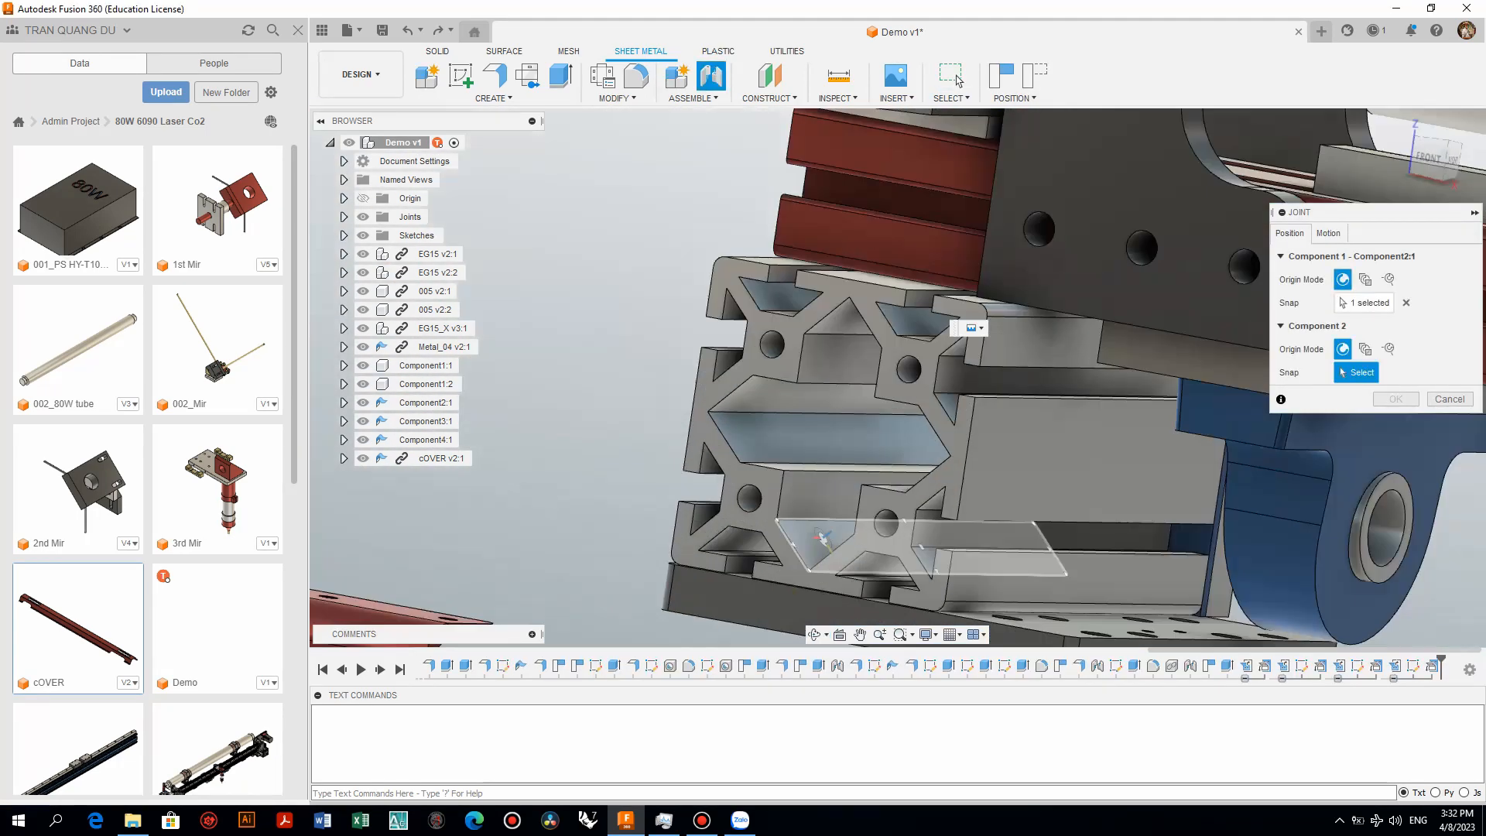
click(905, 536)
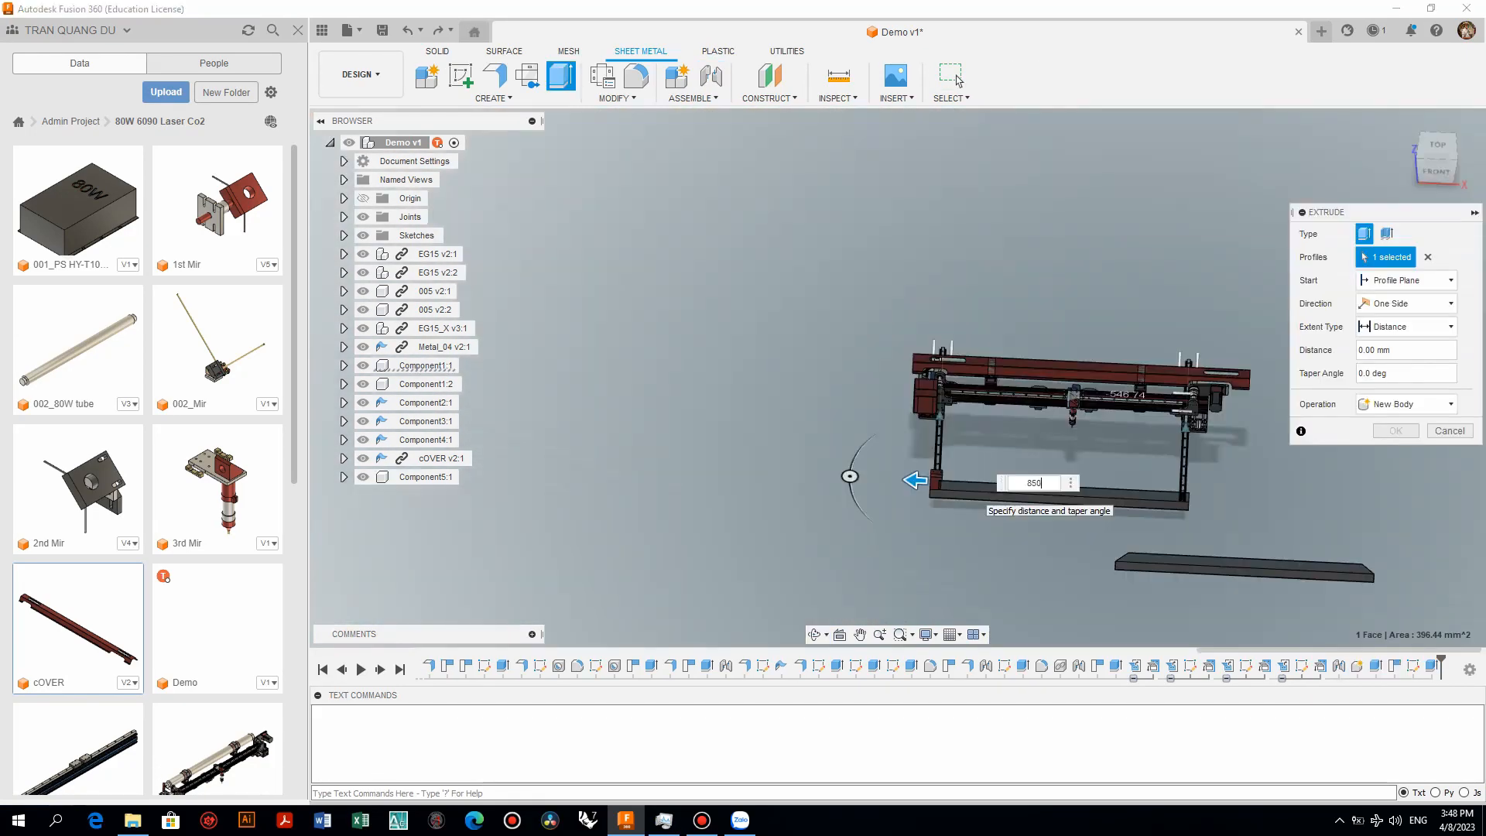
Extrude the frame bar's end face 850 mm as a new component and cut 45° mitered ends on it with a -60 mm cut
click(1406, 493)
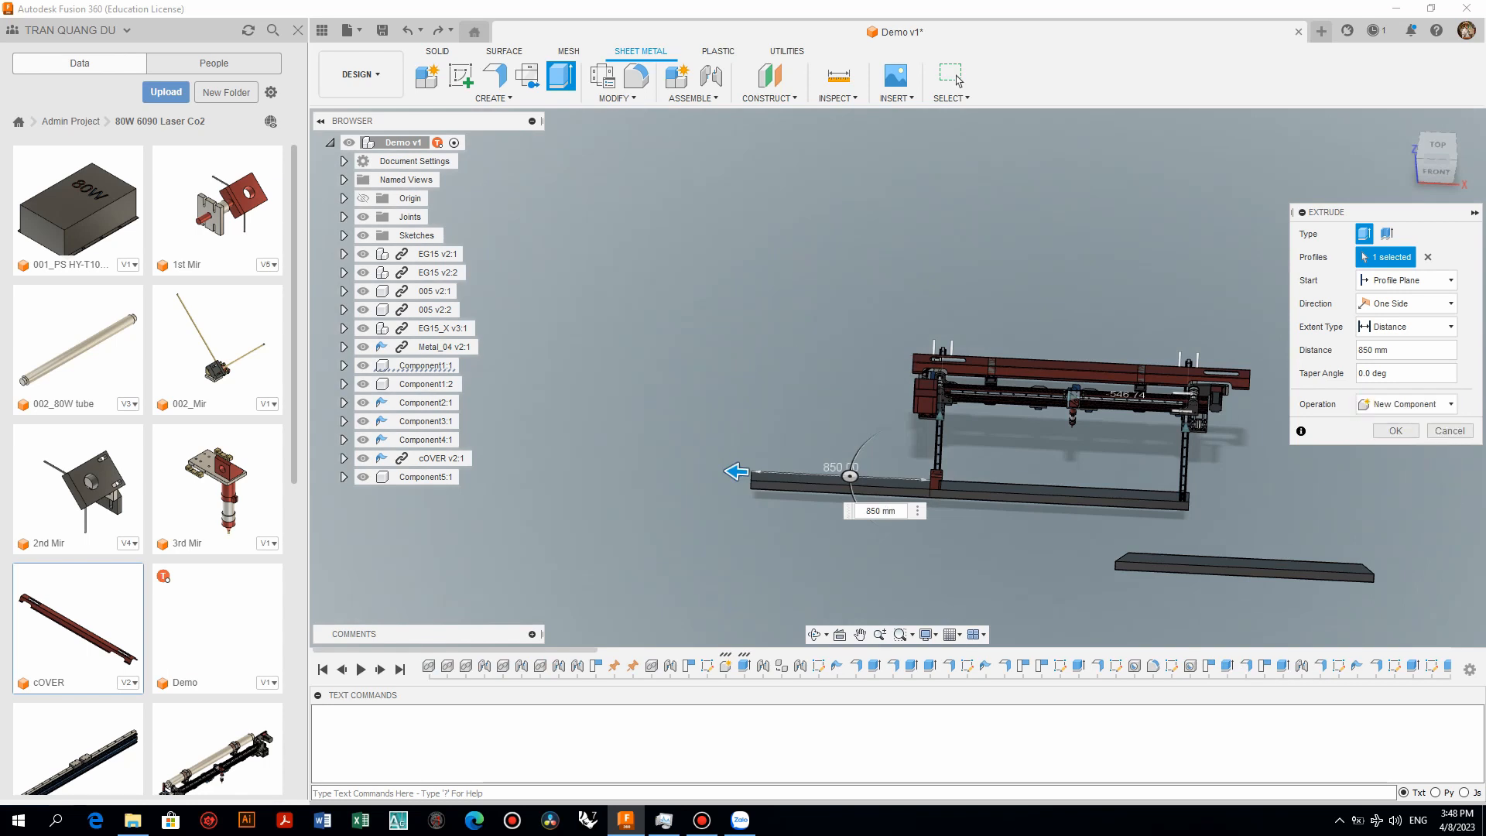
key(Return)
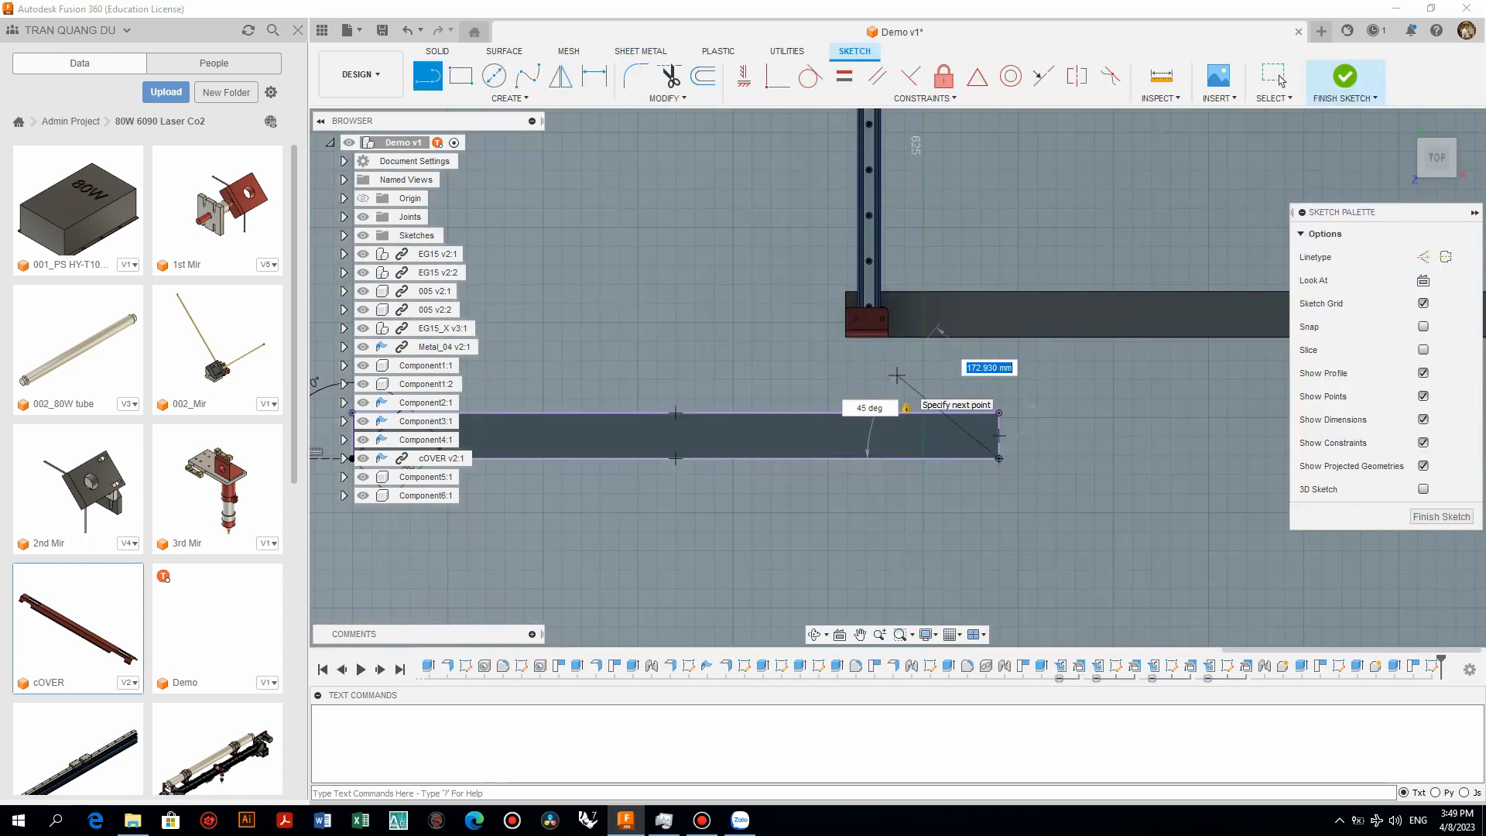
key(Return)
key(e)
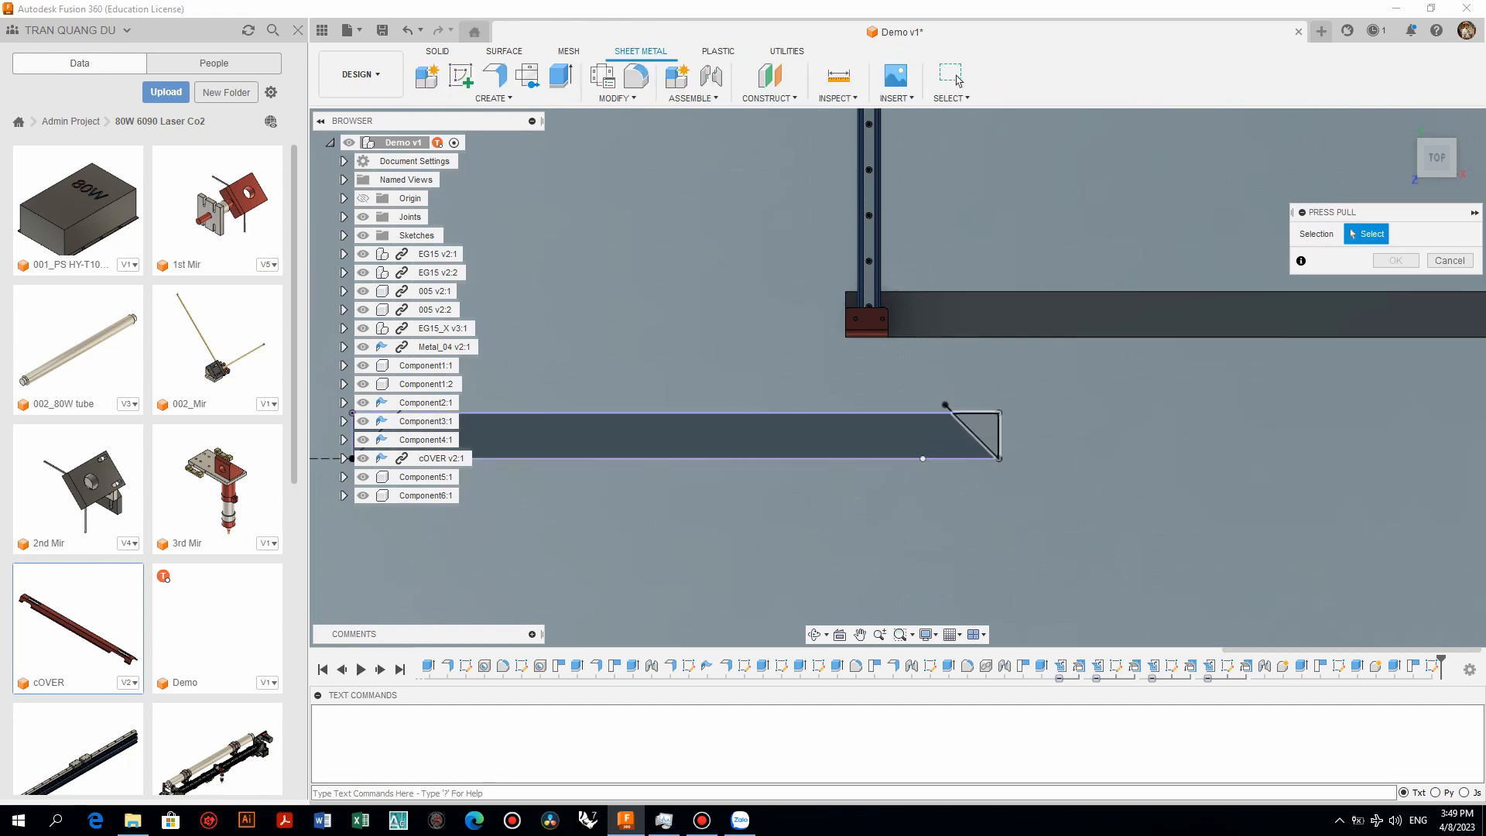
click(725, 446)
scroll(762, 495, down, 2)
shift+middle_drag(762, 495, 902, 472)
scroll(917, 285, up, 4)
text(-60)
scroll(916, 290, down, 3)
key(Return)
click(454, 142)
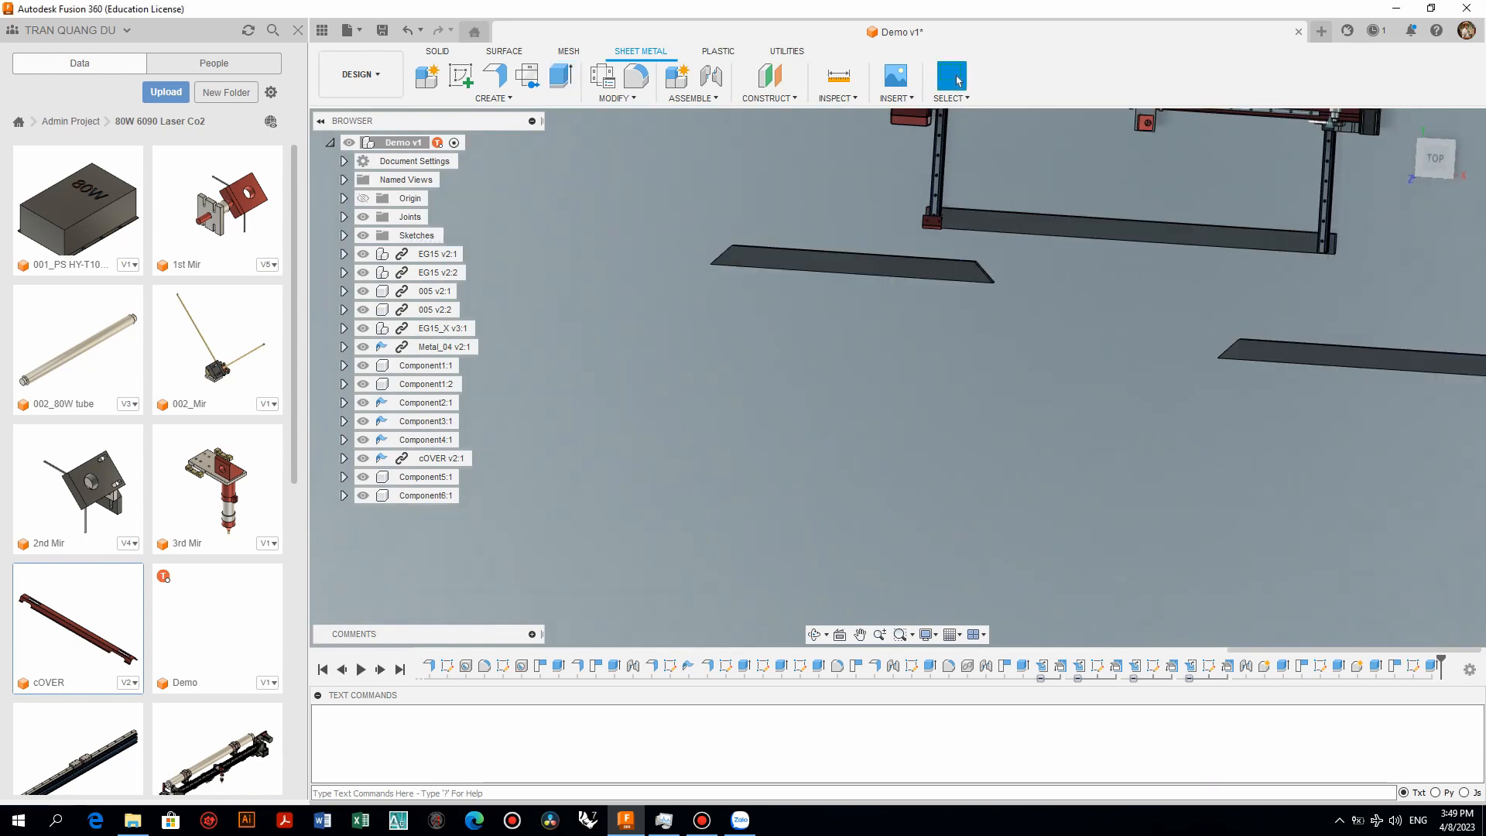
Joint the mitered end of side bar Component6 to the mitered end of front bar Component5 with a -180° angle
scroll(851, 418, down, 3)
scroll(956, 317, up, 3)
key(j)
scroll(887, 334, up, 3)
scroll(936, 346, up, 2)
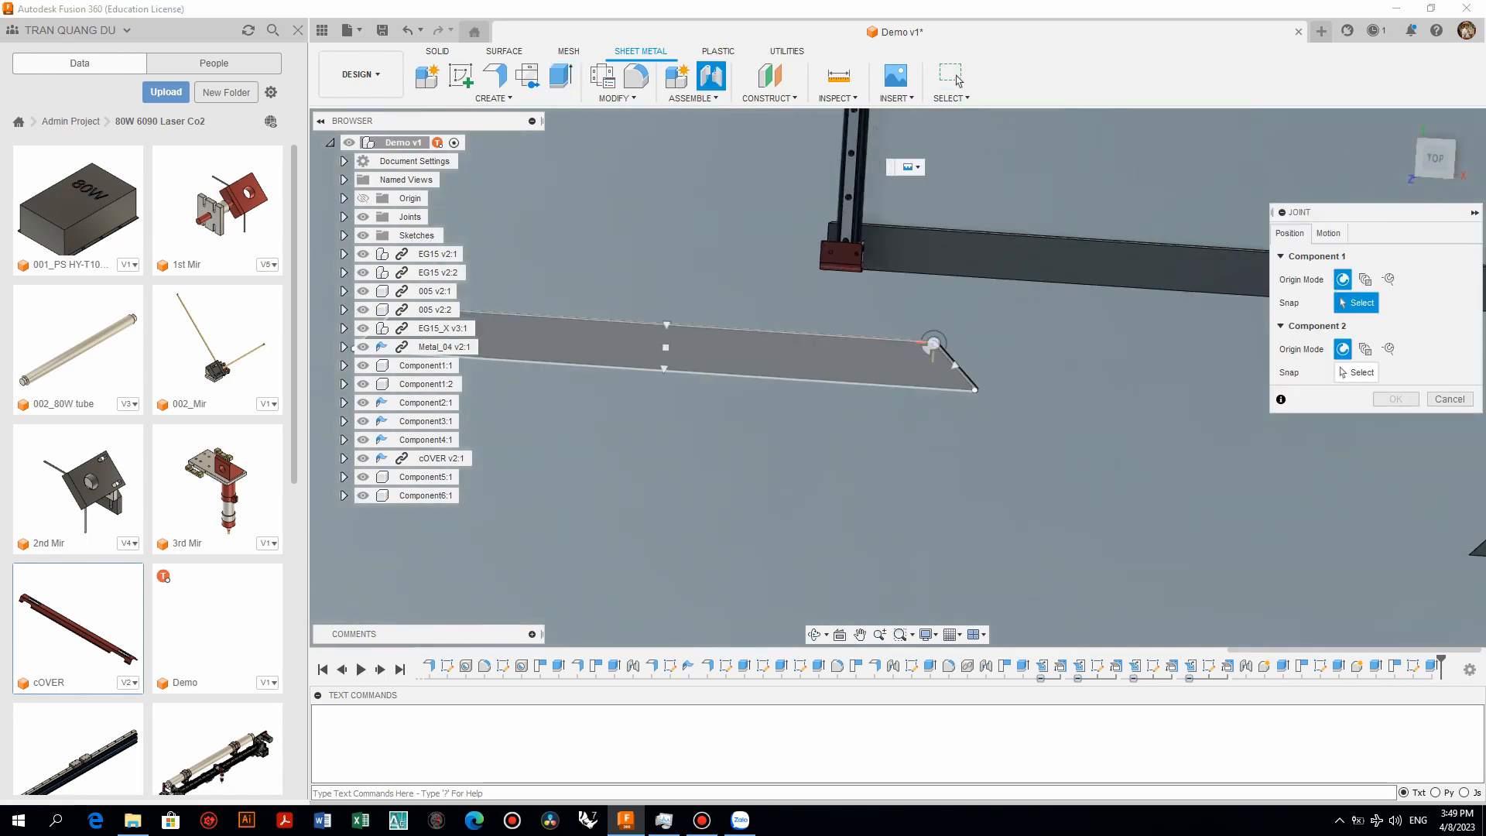
click(932, 364)
scroll(932, 364, down, 3)
scroll(1099, 451, up, 4)
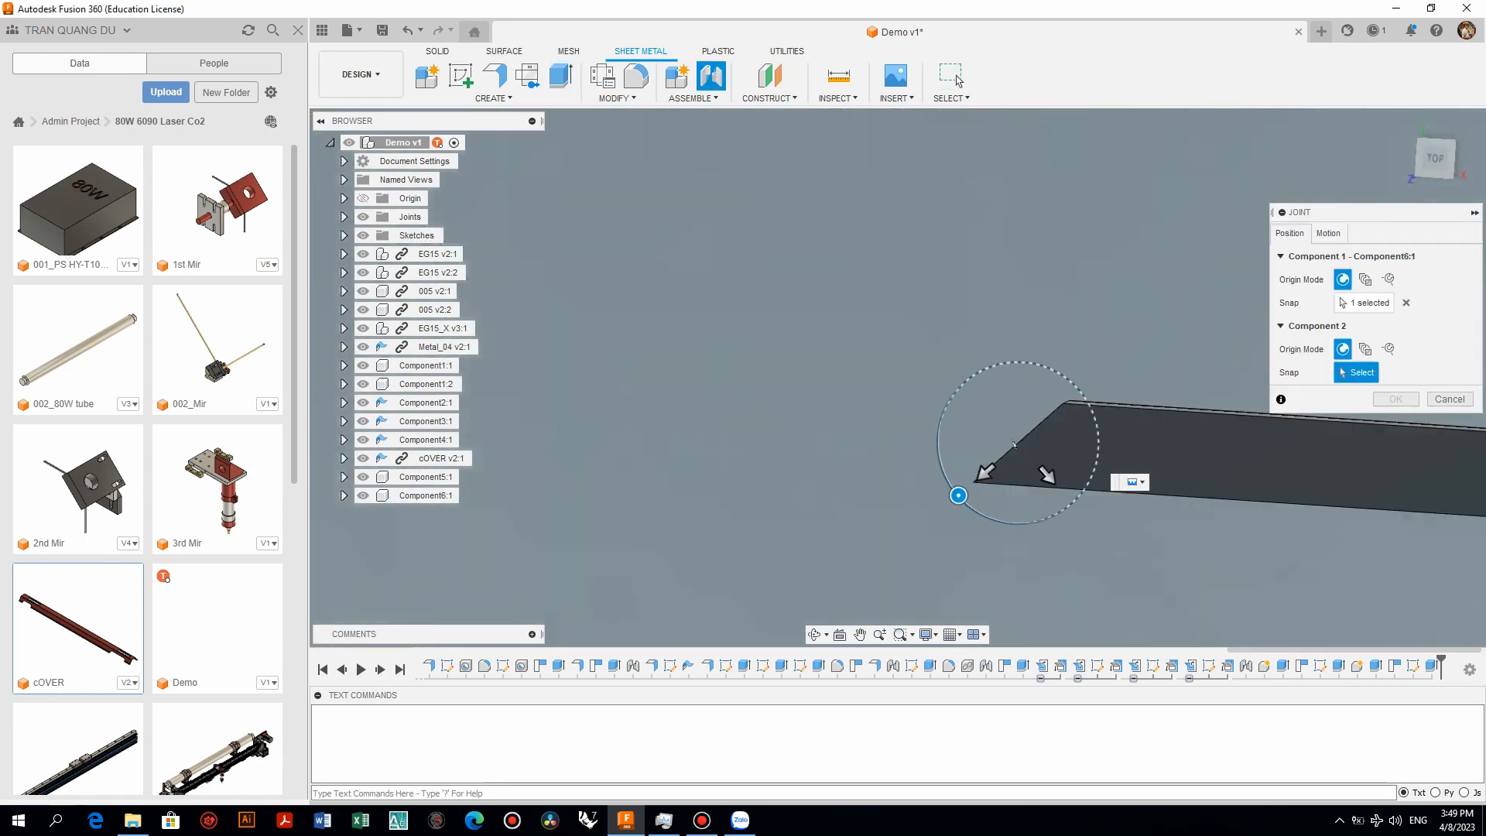
click(957, 489)
drag(890, 497, 887, 394)
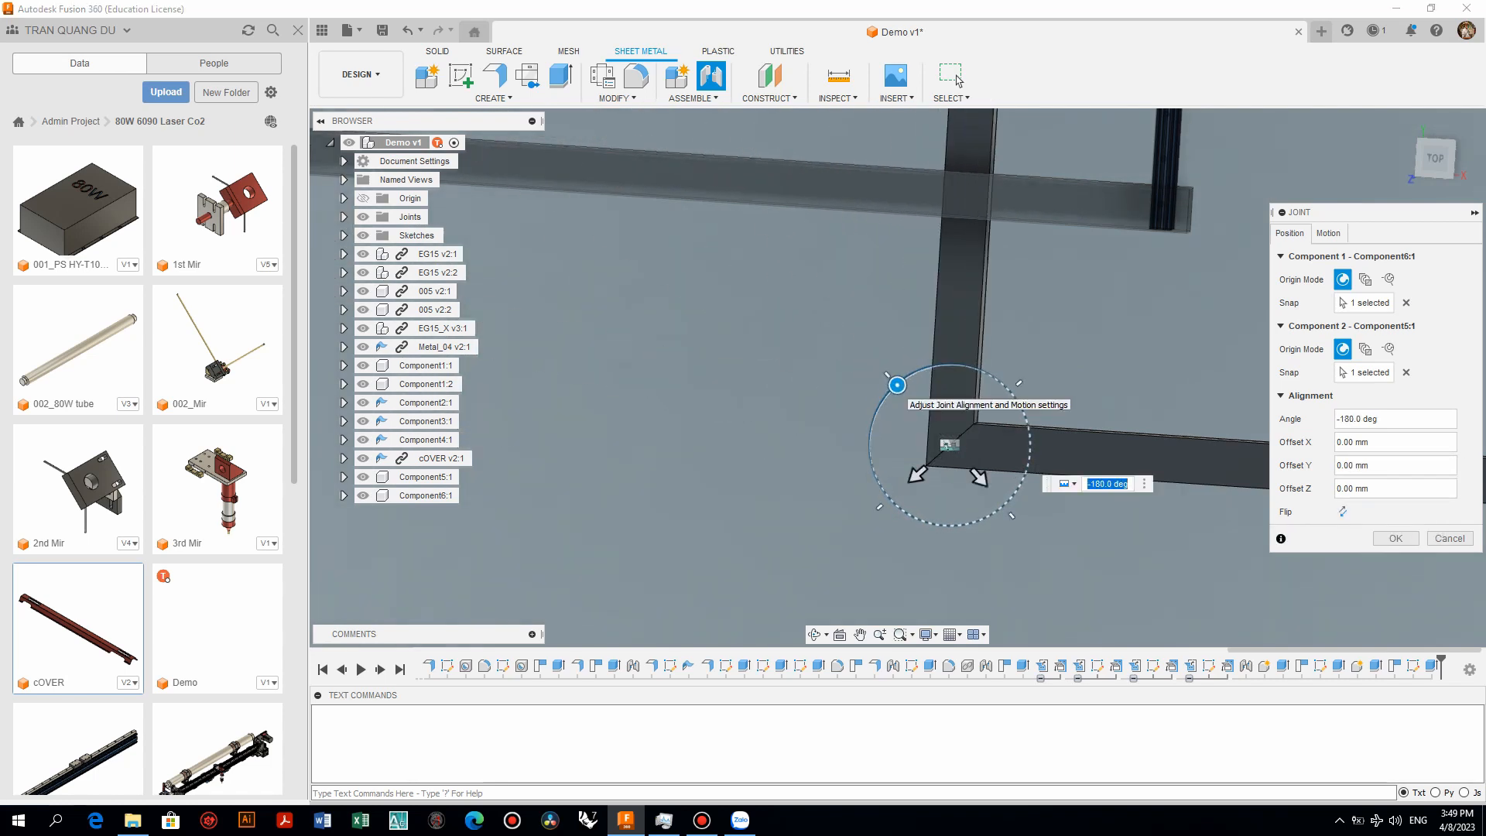
key(Return)
Move the copied leg Component7:3 along the front beam to the frame's front corner below the red rail end cap
scroll(851, 348, down, 5)
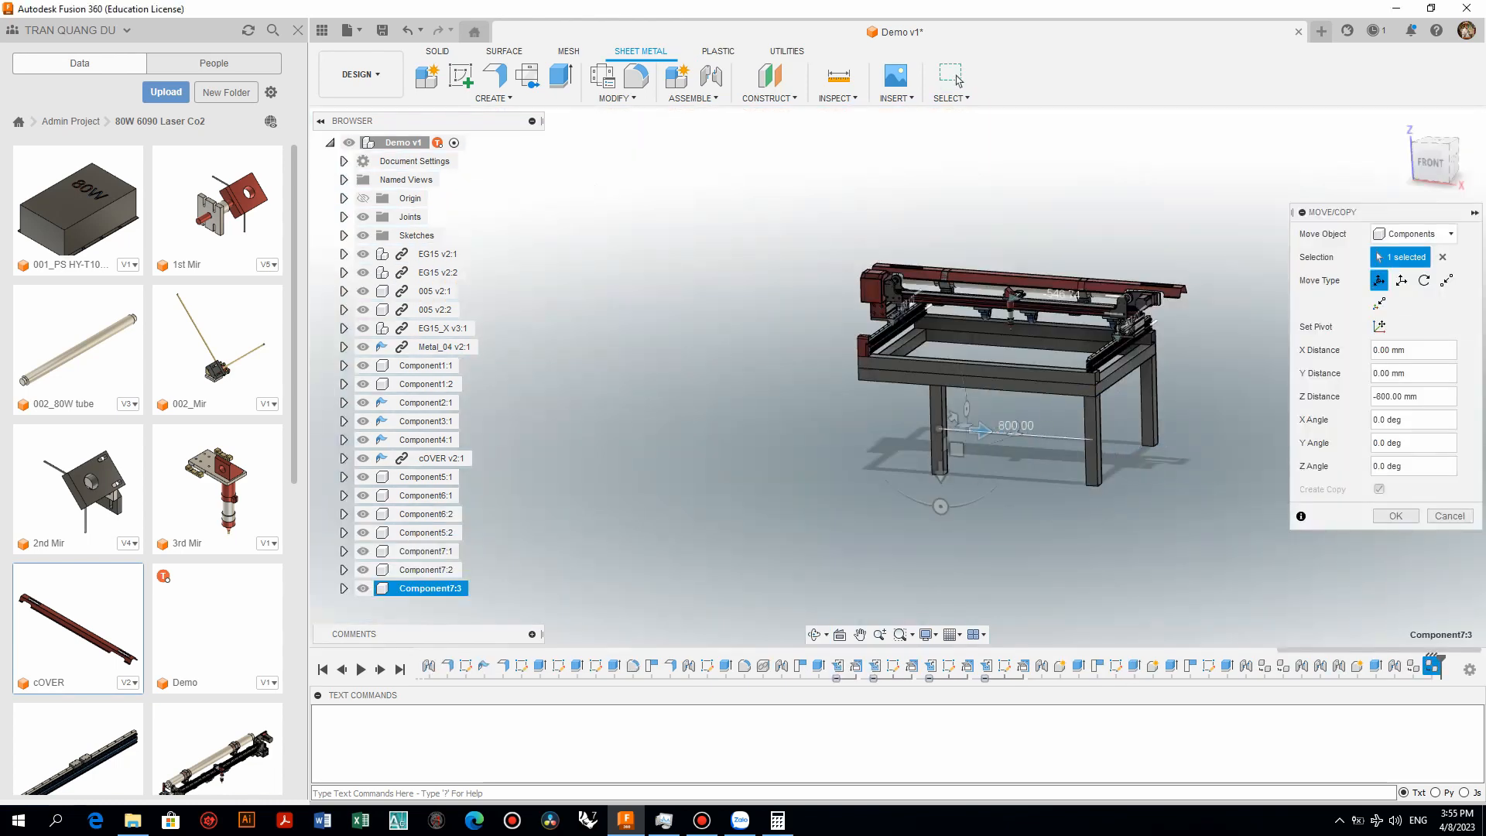
shift+middle_drag(859, 402, 929, 441)
scroll(805, 317, up, 4)
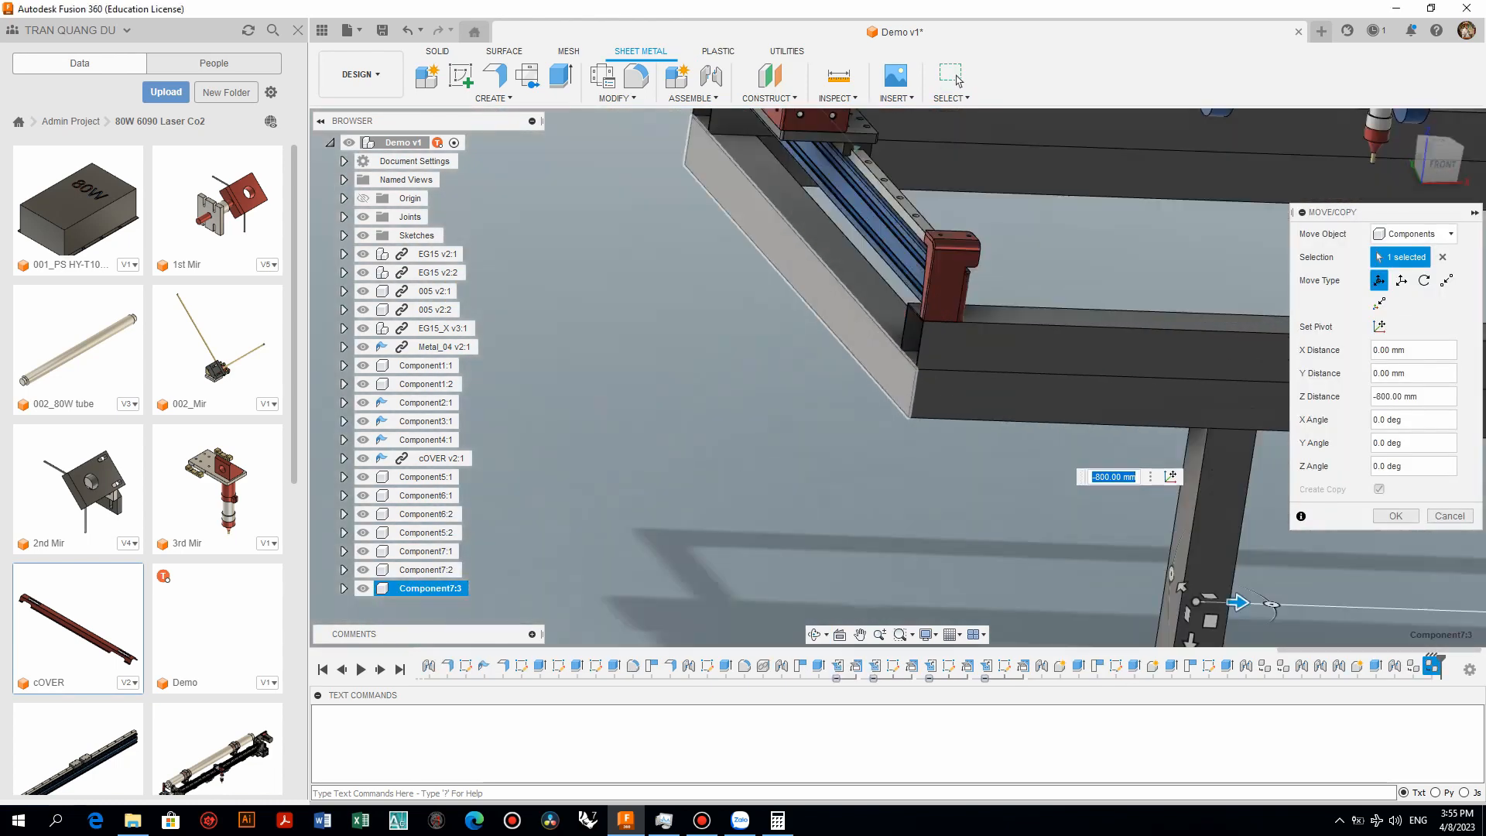
drag(1235, 602, 921, 604)
scroll(921, 348, down, 2)
click(958, 80)
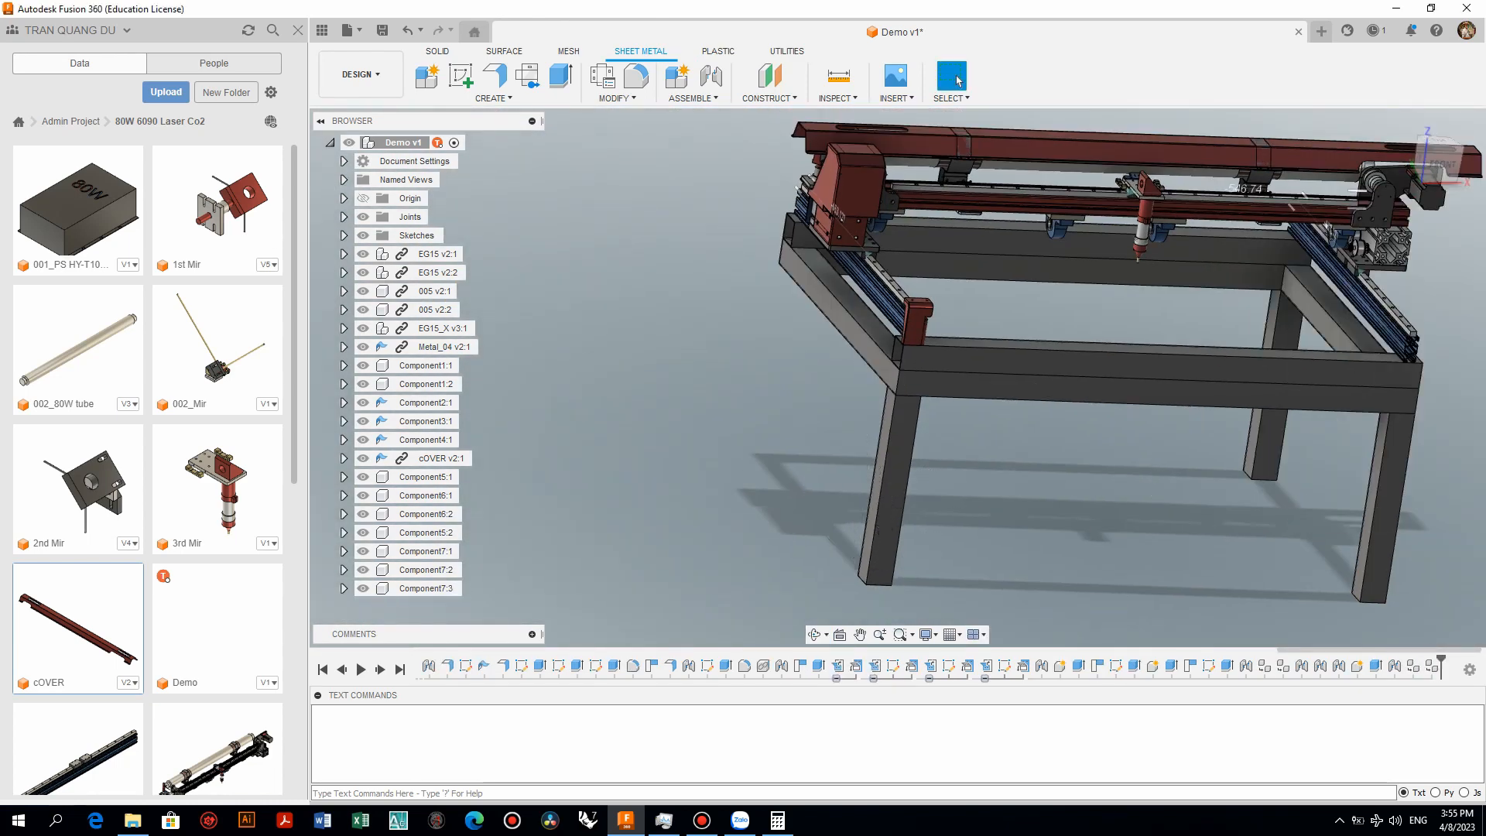
scroll(851, 348, down, 3)
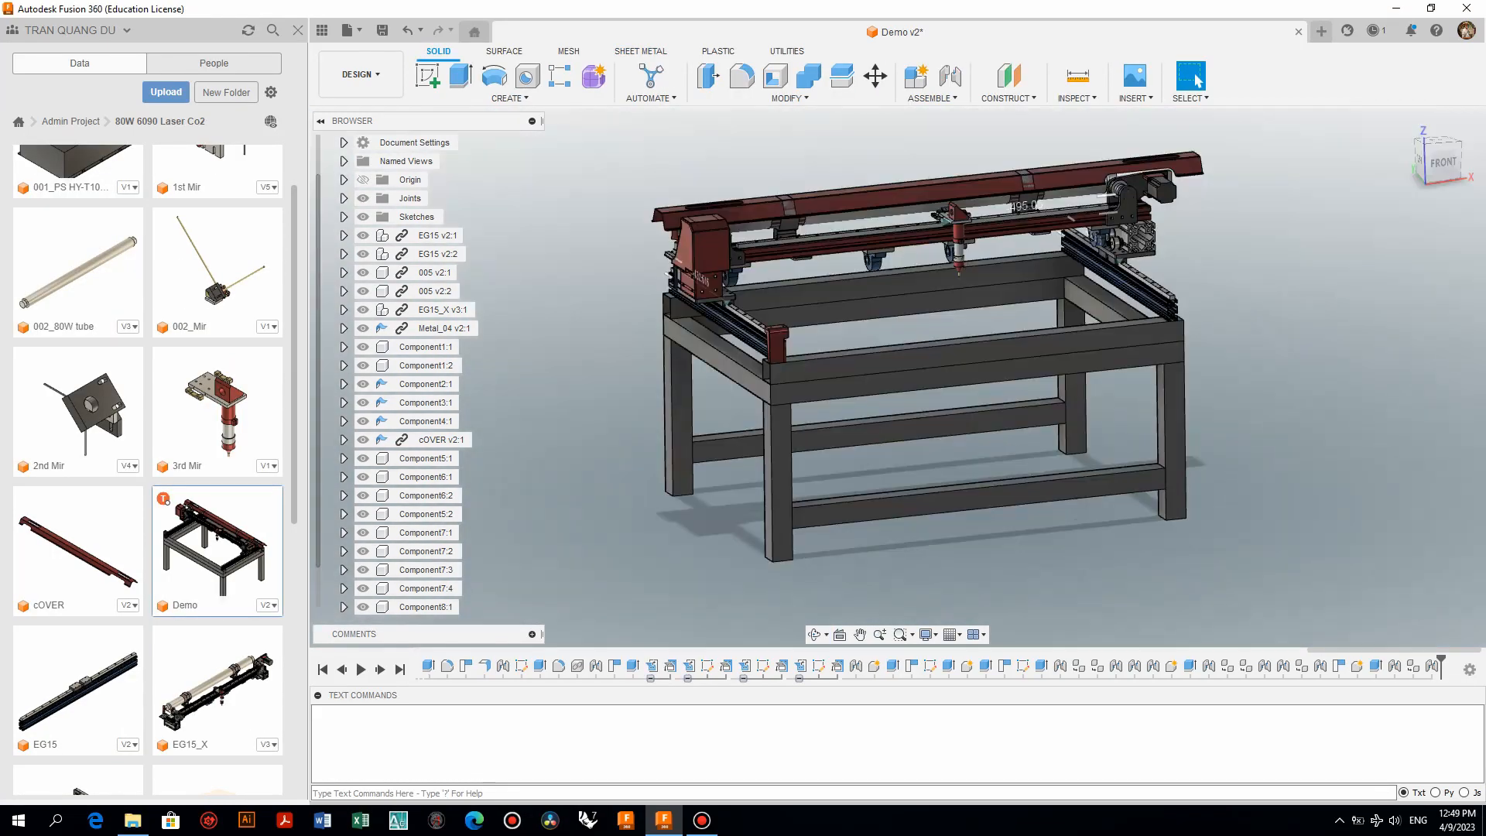
Extrude the leg's lower end face 730 mm as a new component for a side crossbar, and move the crossbar's copy 950 mm in X
key(i)
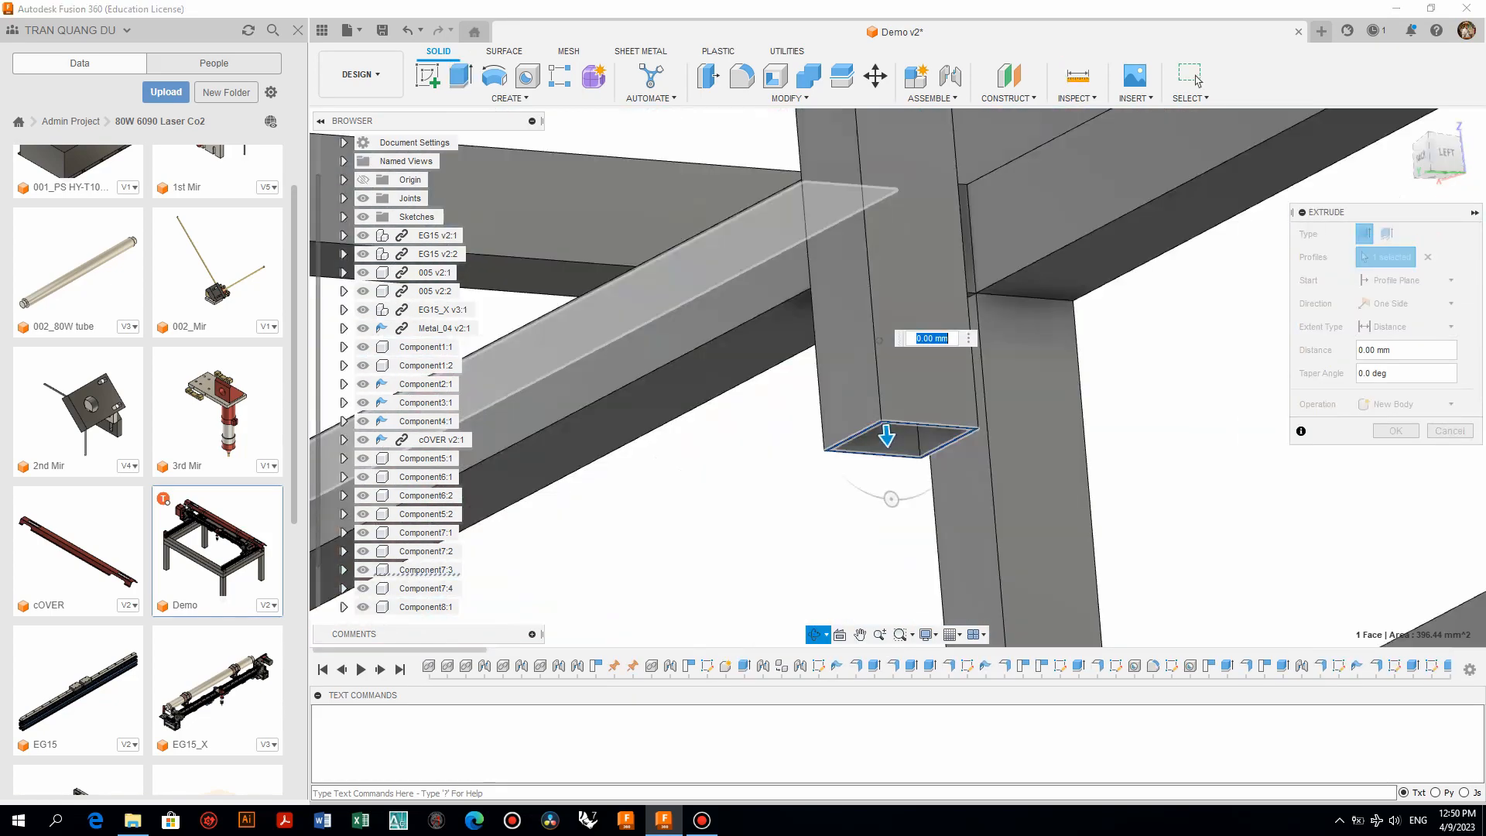
shift+middle_drag(879, 341, 874, 438)
scroll(875, 438, down, 5)
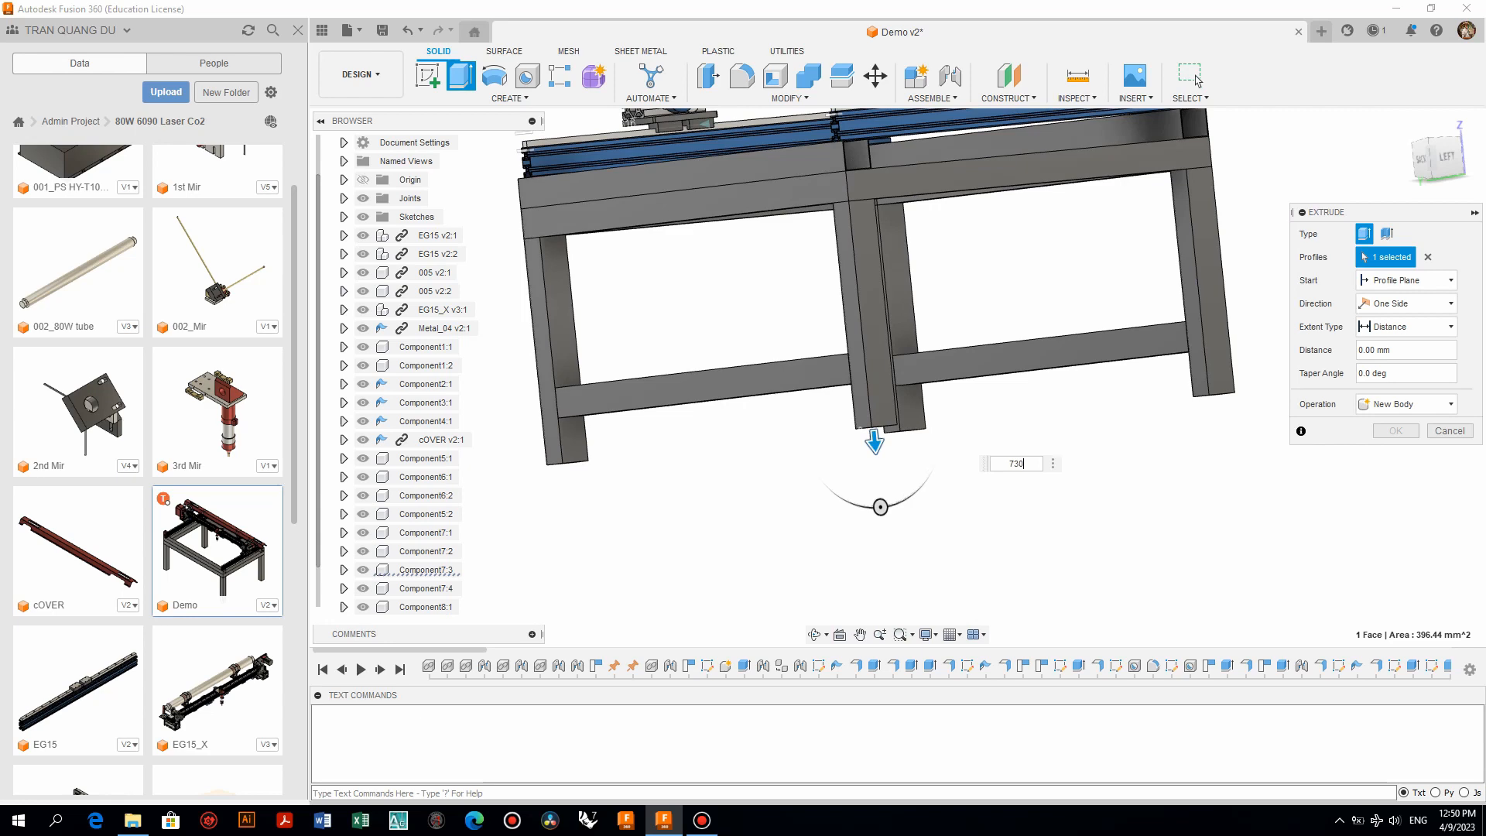
scroll(882, 379, down, 2)
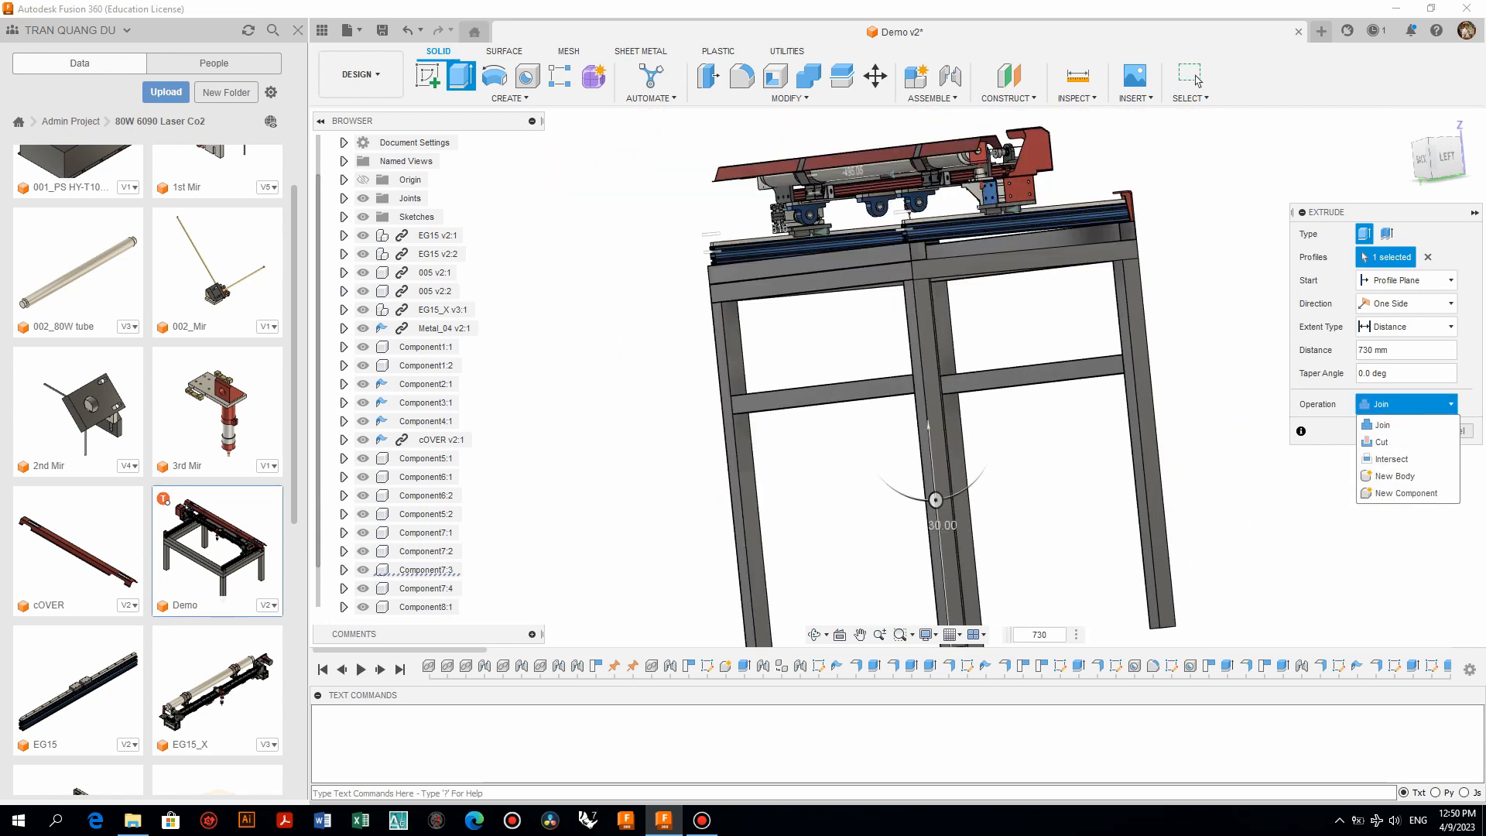
click(1407, 493)
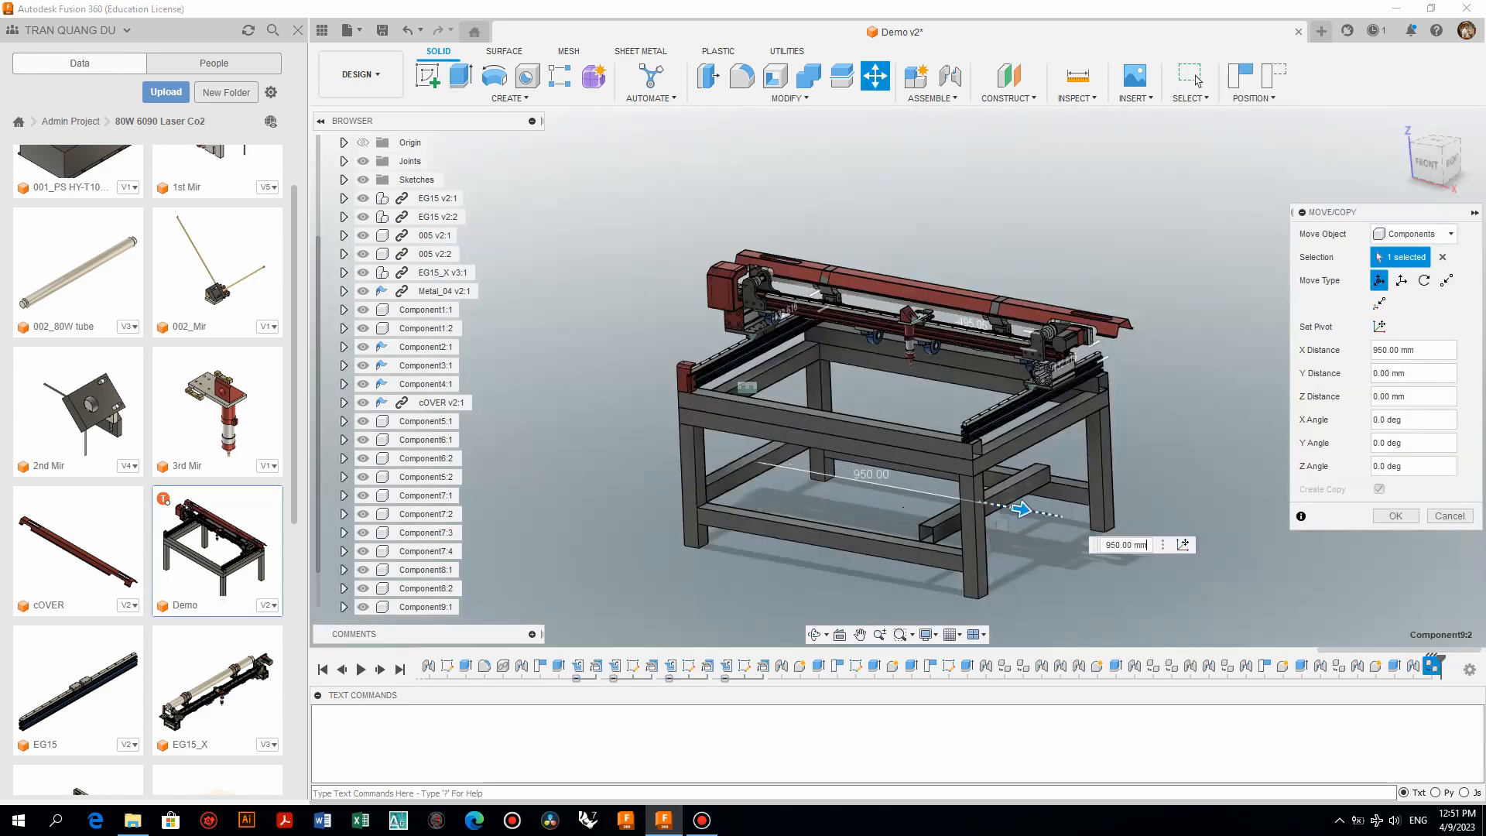
key(Return)
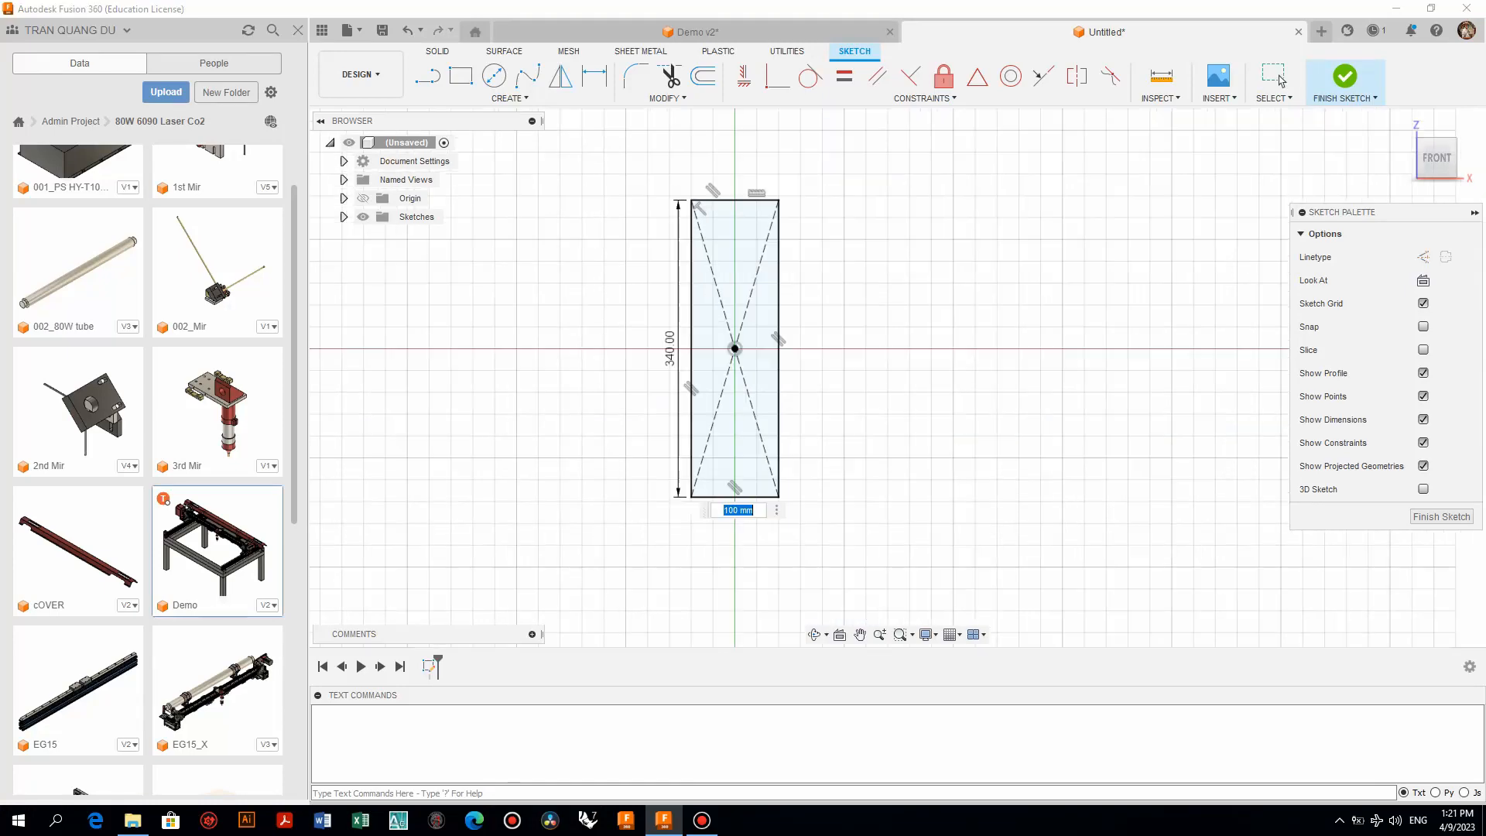
Finish the 340 mm center rectangle sketch and extrude its profile 3 mm as a new component
text(e)
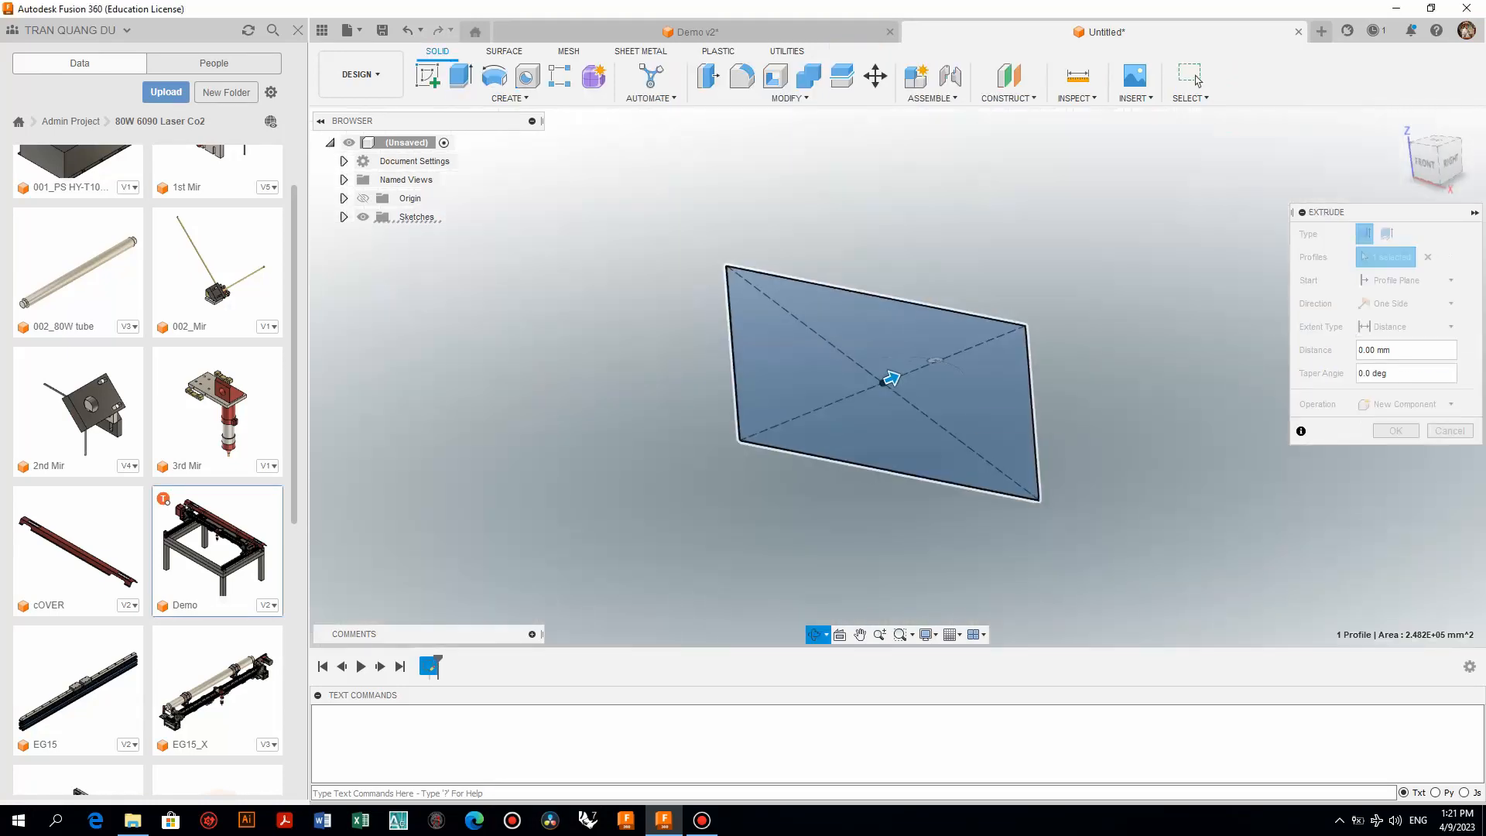
text(3)
key(Return)
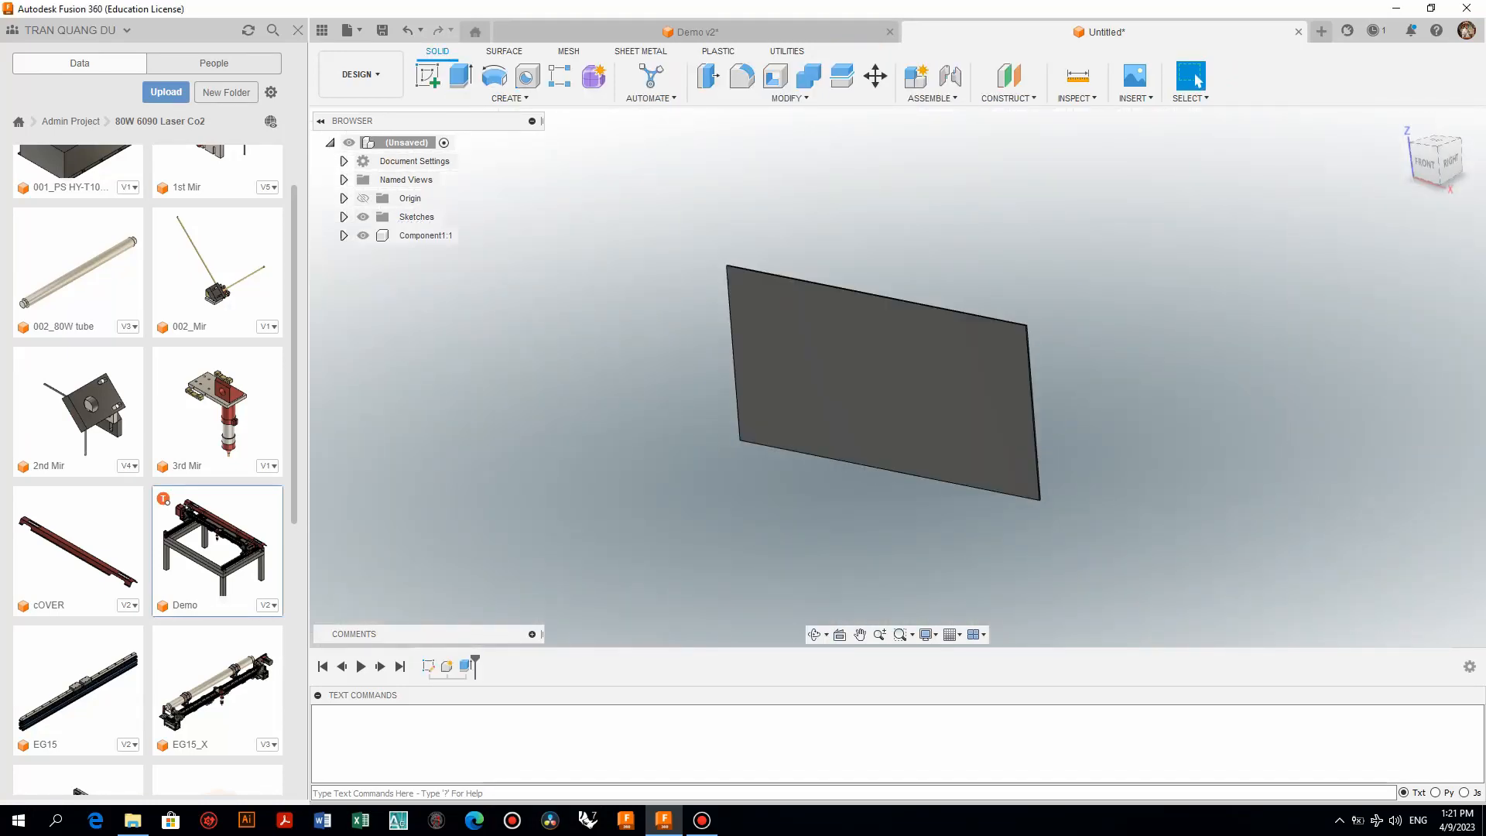
Extrude the hollow rectangular profile at the plate's edge -730 mm to the far corner as a new component
key(e)
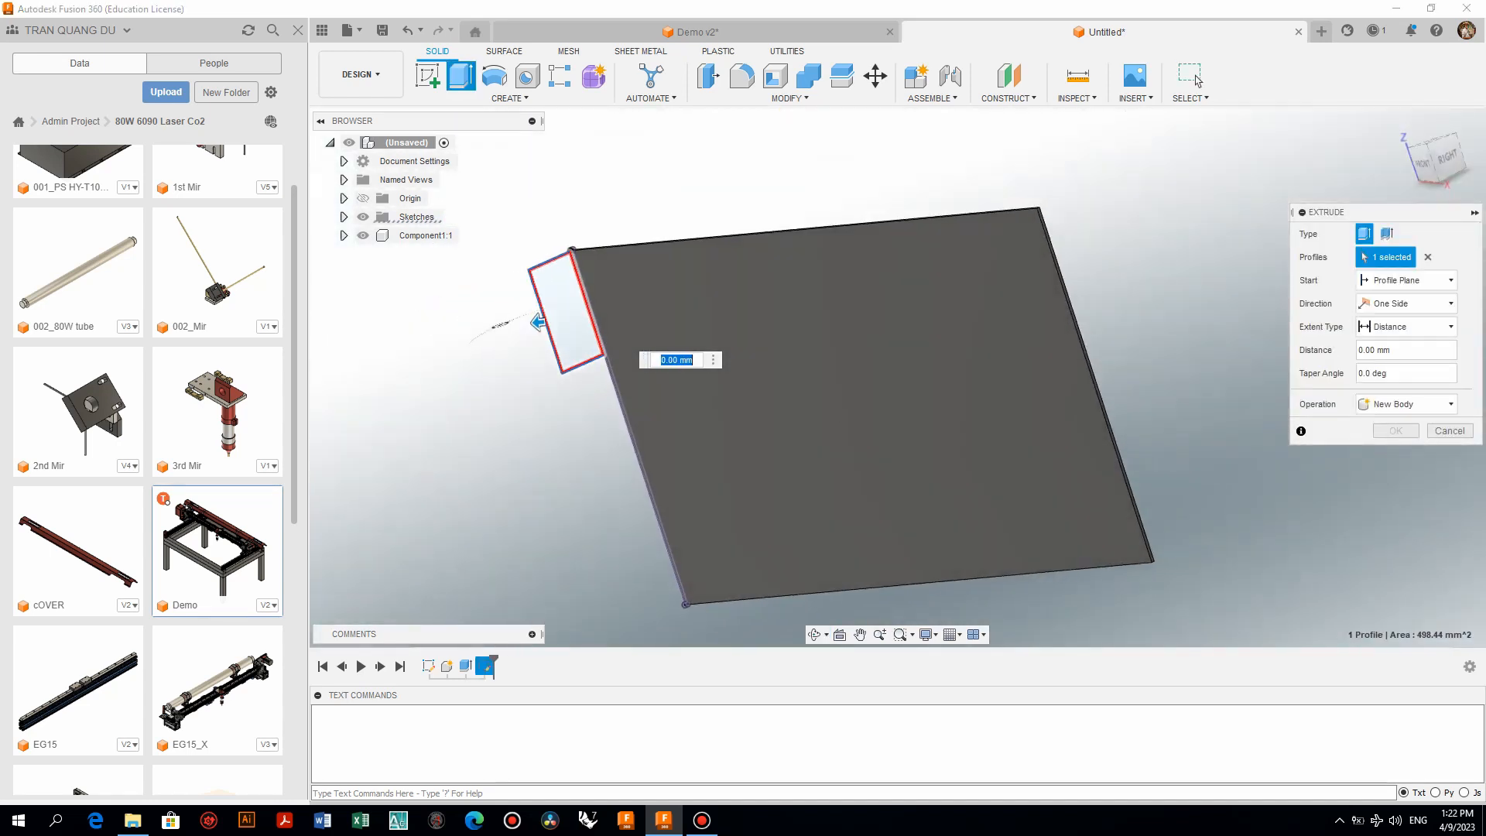
scroll(1042, 206, up, 6)
click(1025, 216)
scroll(1042, 241, down, 5)
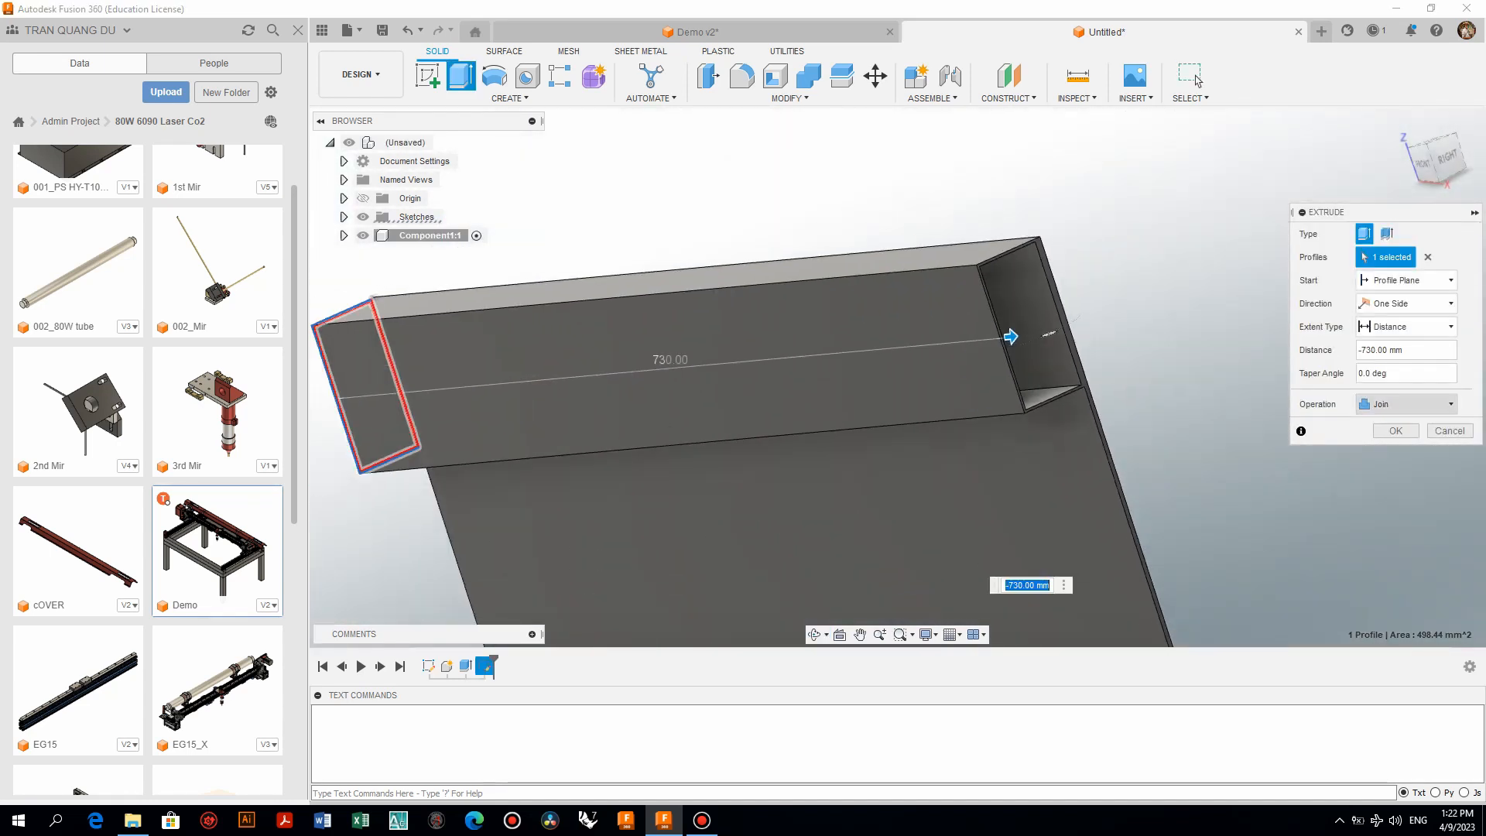
click(1406, 493)
key(Return)
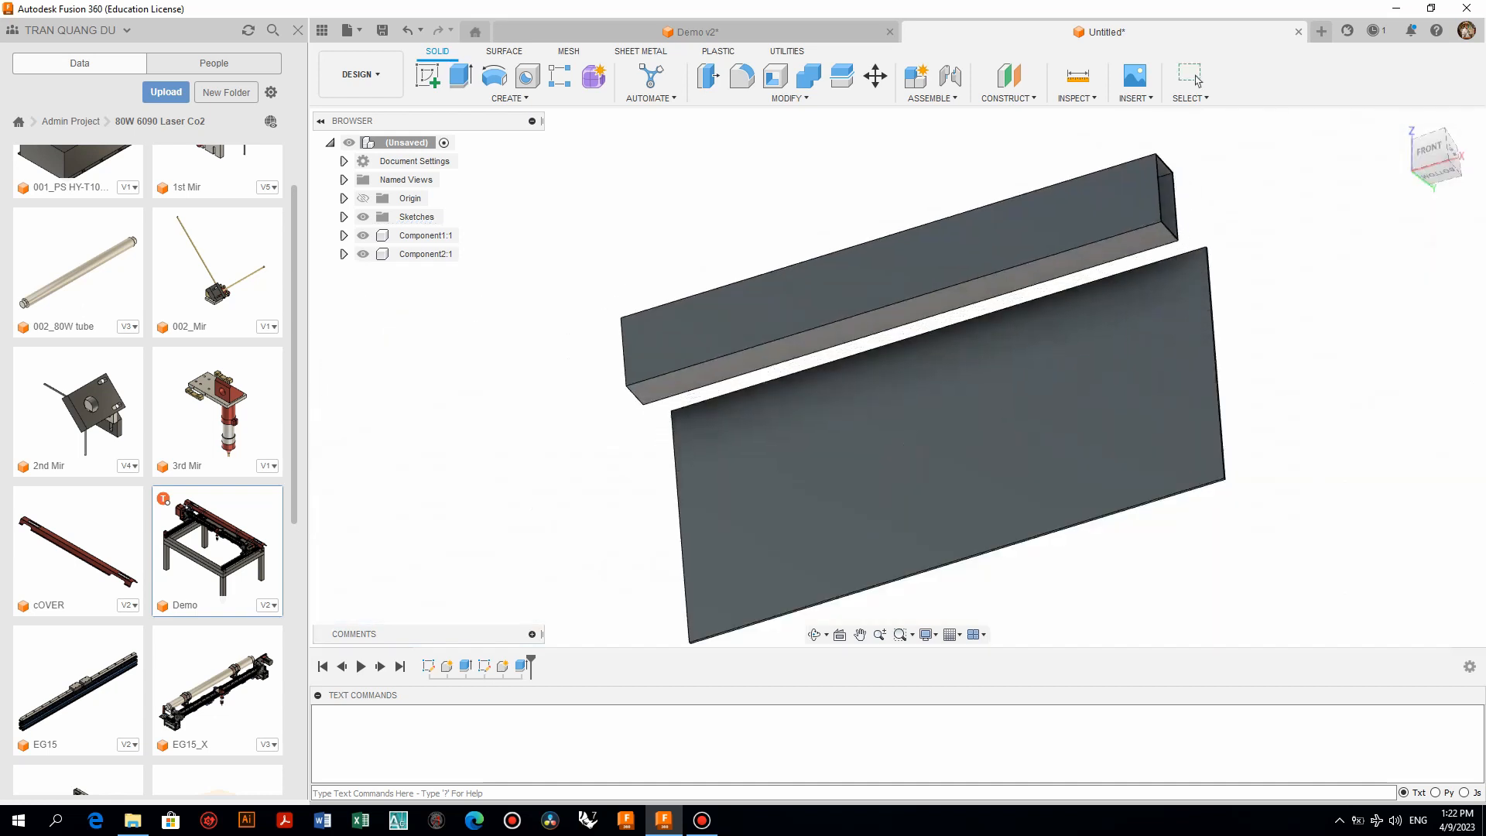
Rotate the rectangular tube Component2 by 50° about the X axis
shift+middle_drag(1029, 371, 859, 333)
key(m)
click(1029, 329)
drag(1106, 302, 1060, 253)
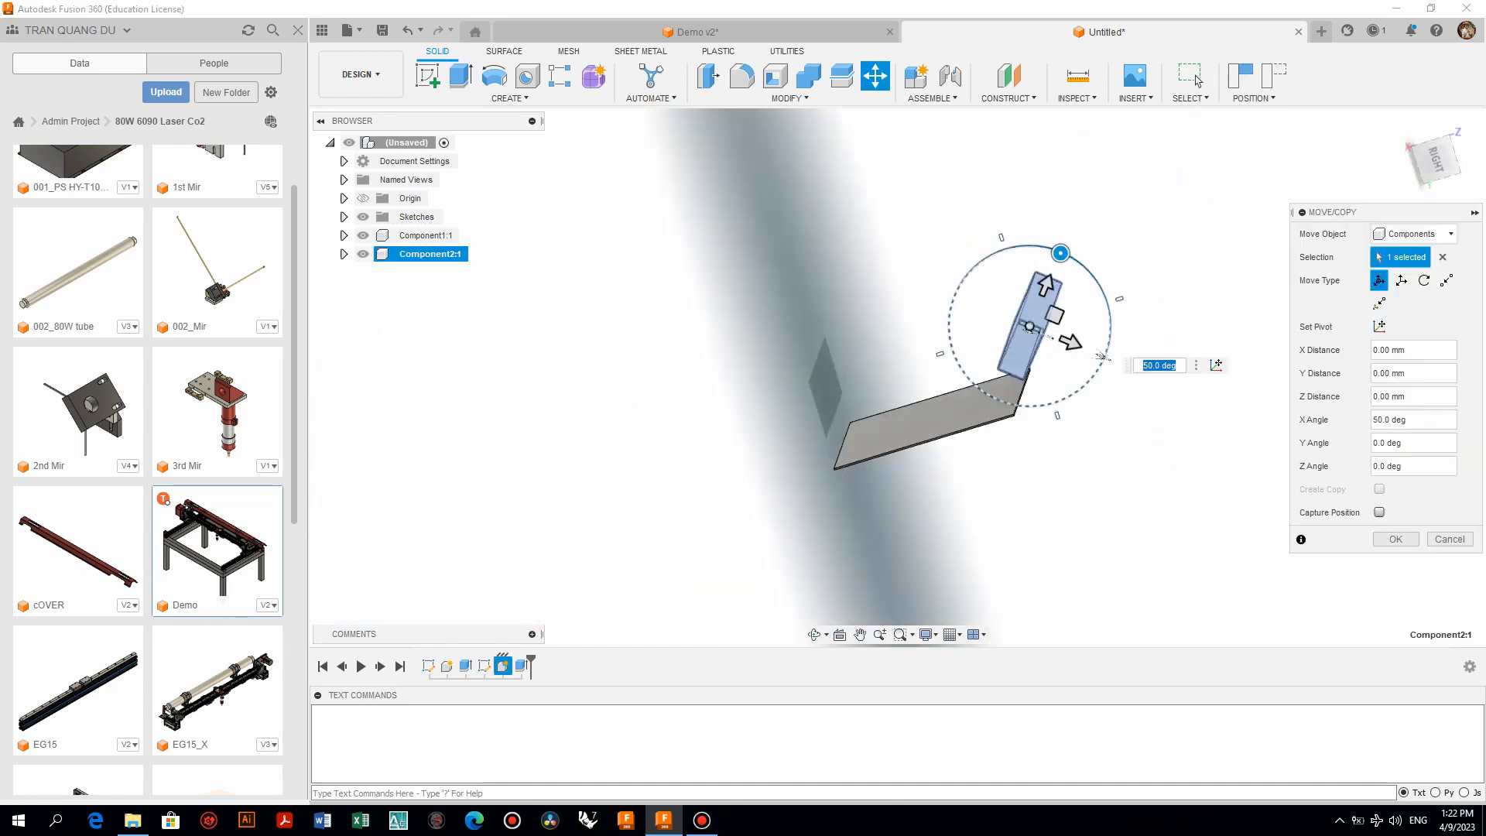
key(Return)
Joint the rectangular tube Component2 to the long edge of plate Component1, flipped and with a 180° angle
key(j)
scroll(1018, 414, up, 5)
click(967, 402)
shift+middle_drag(967, 403, 944, 518)
scroll(929, 449, up, 2)
click(967, 410)
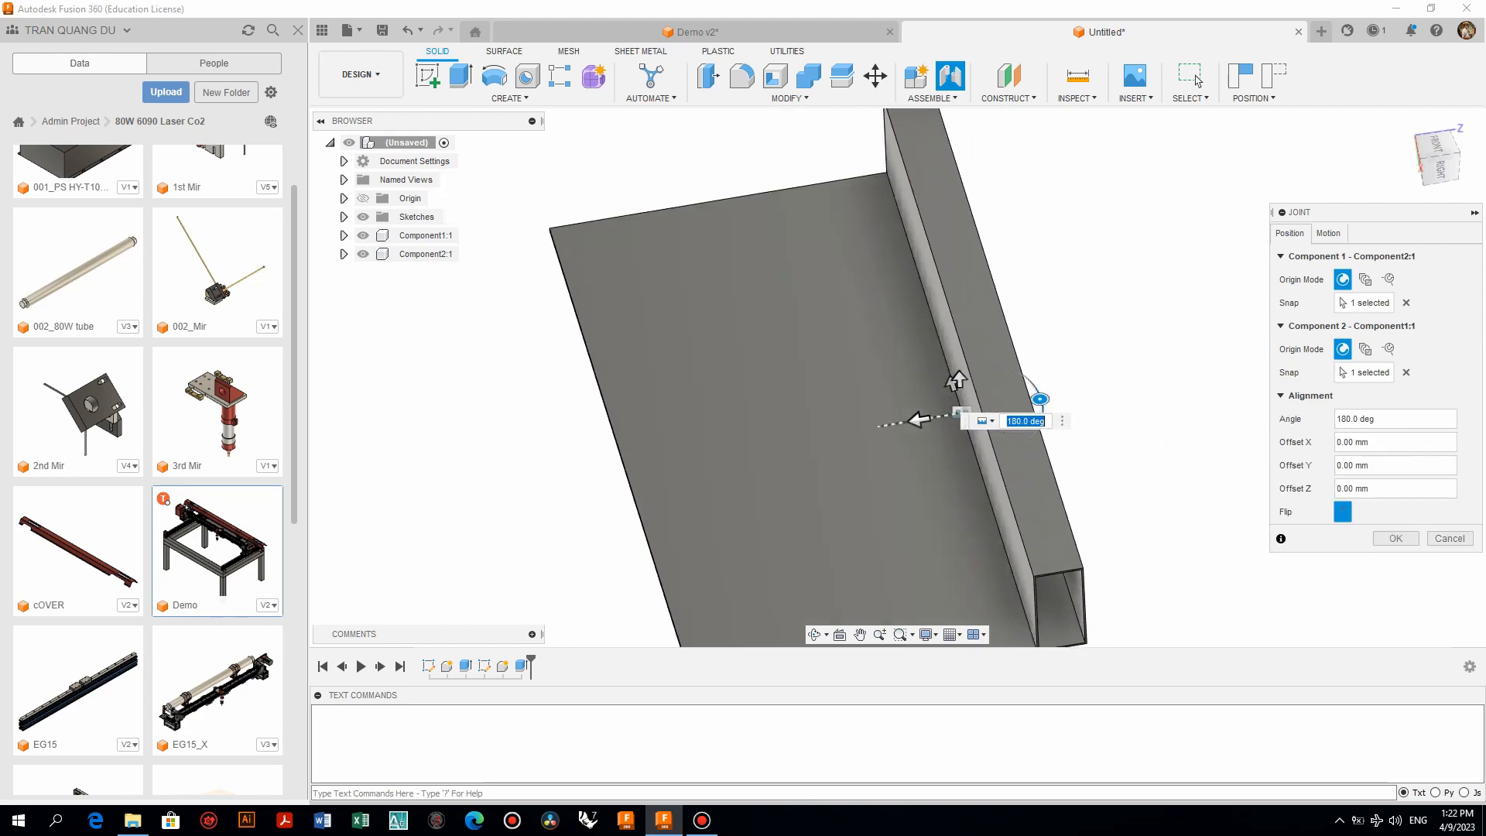
scroll(955, 379, down, 5)
key(Return)
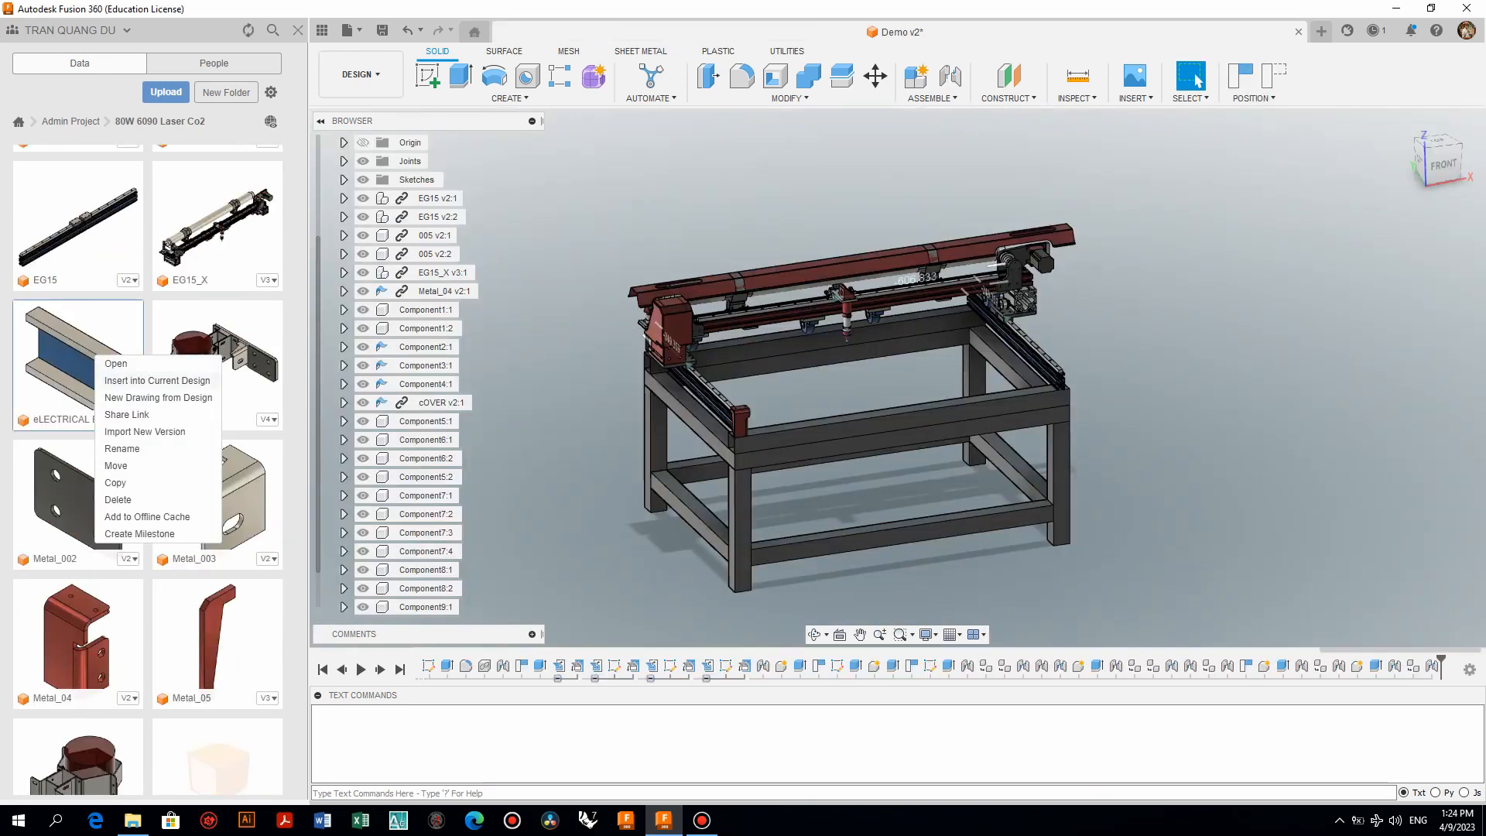
Insert the eLECTRICAL BOX design into the Demo assembly, move it 2100 mm in X and rotate it a quarter turn about Z
click(157, 381)
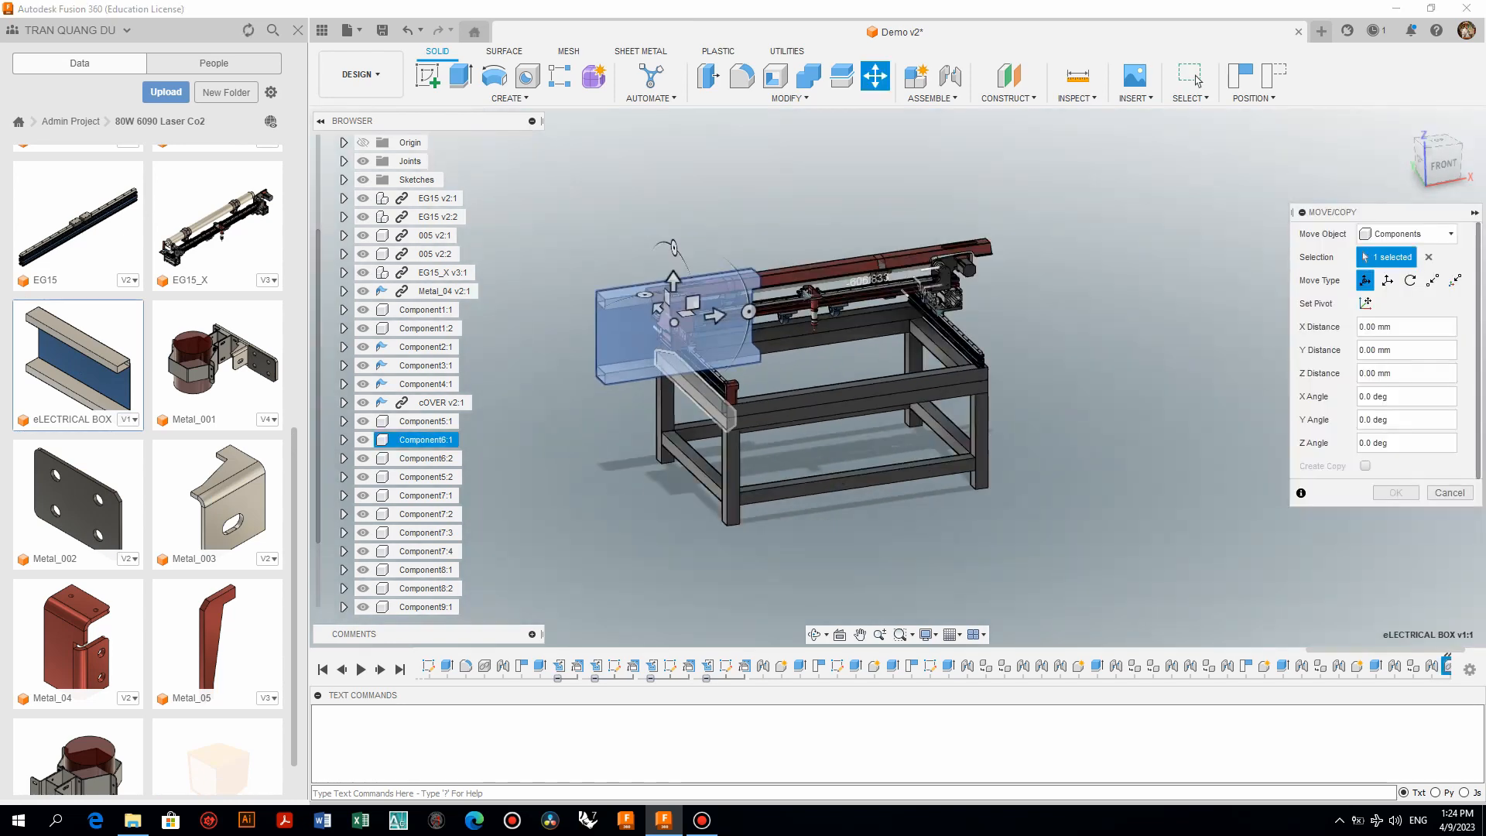
drag(715, 316, 1157, 250)
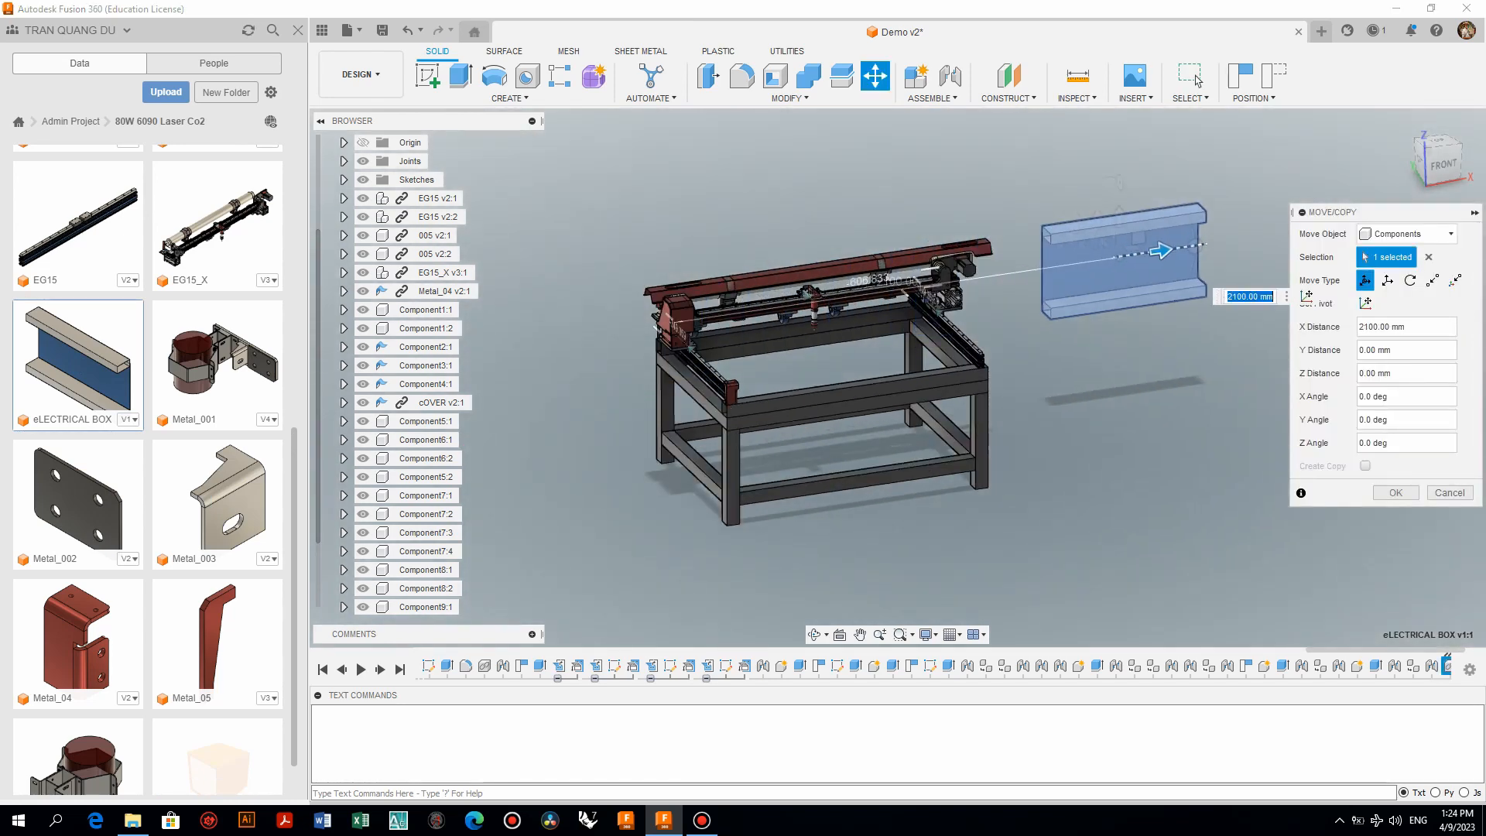
shift+middle_drag(1114, 332, 1080, 387)
scroll(1080, 387, down, 3)
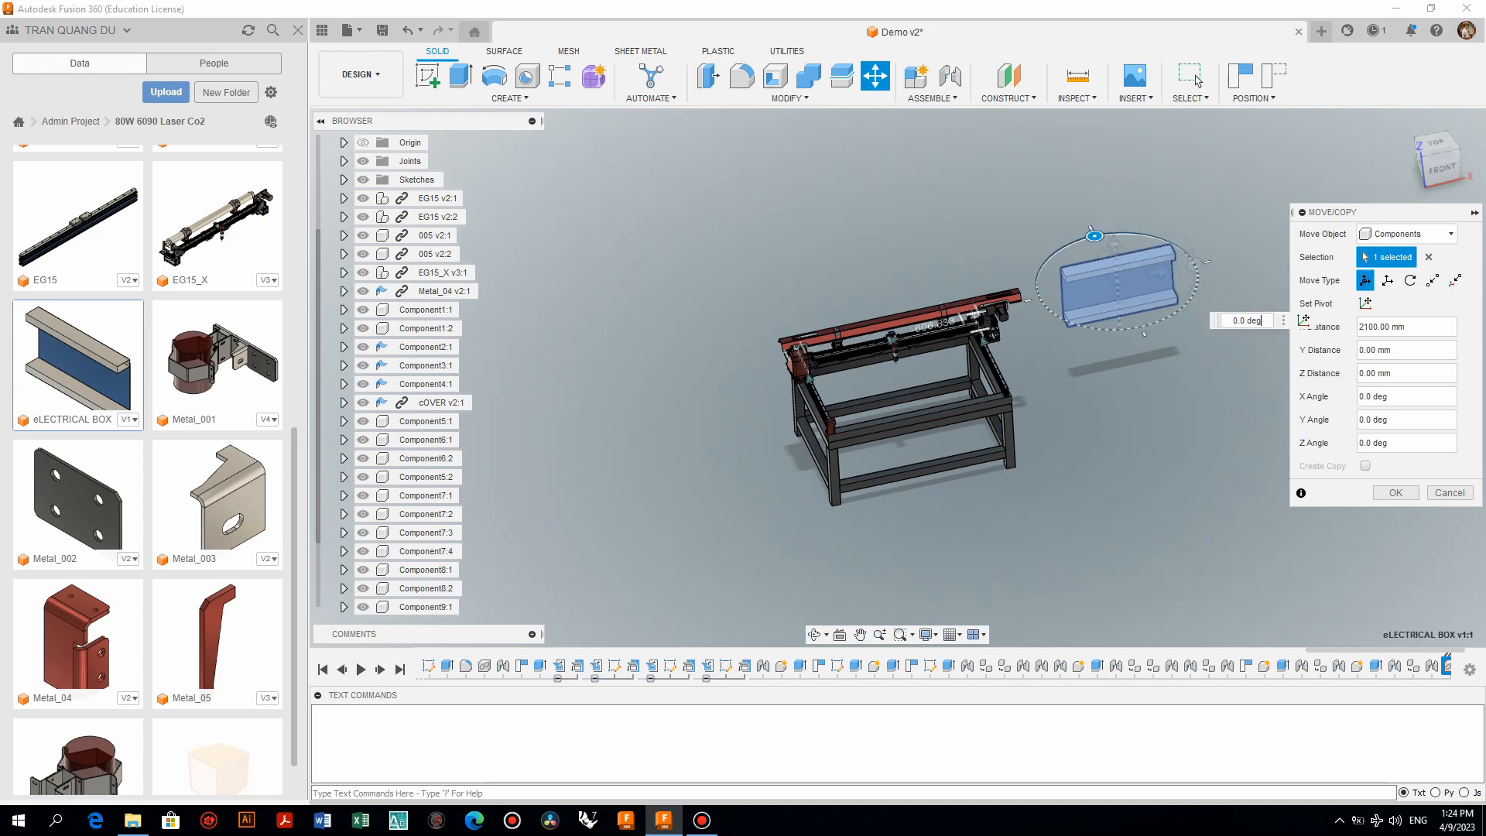
key(Return)
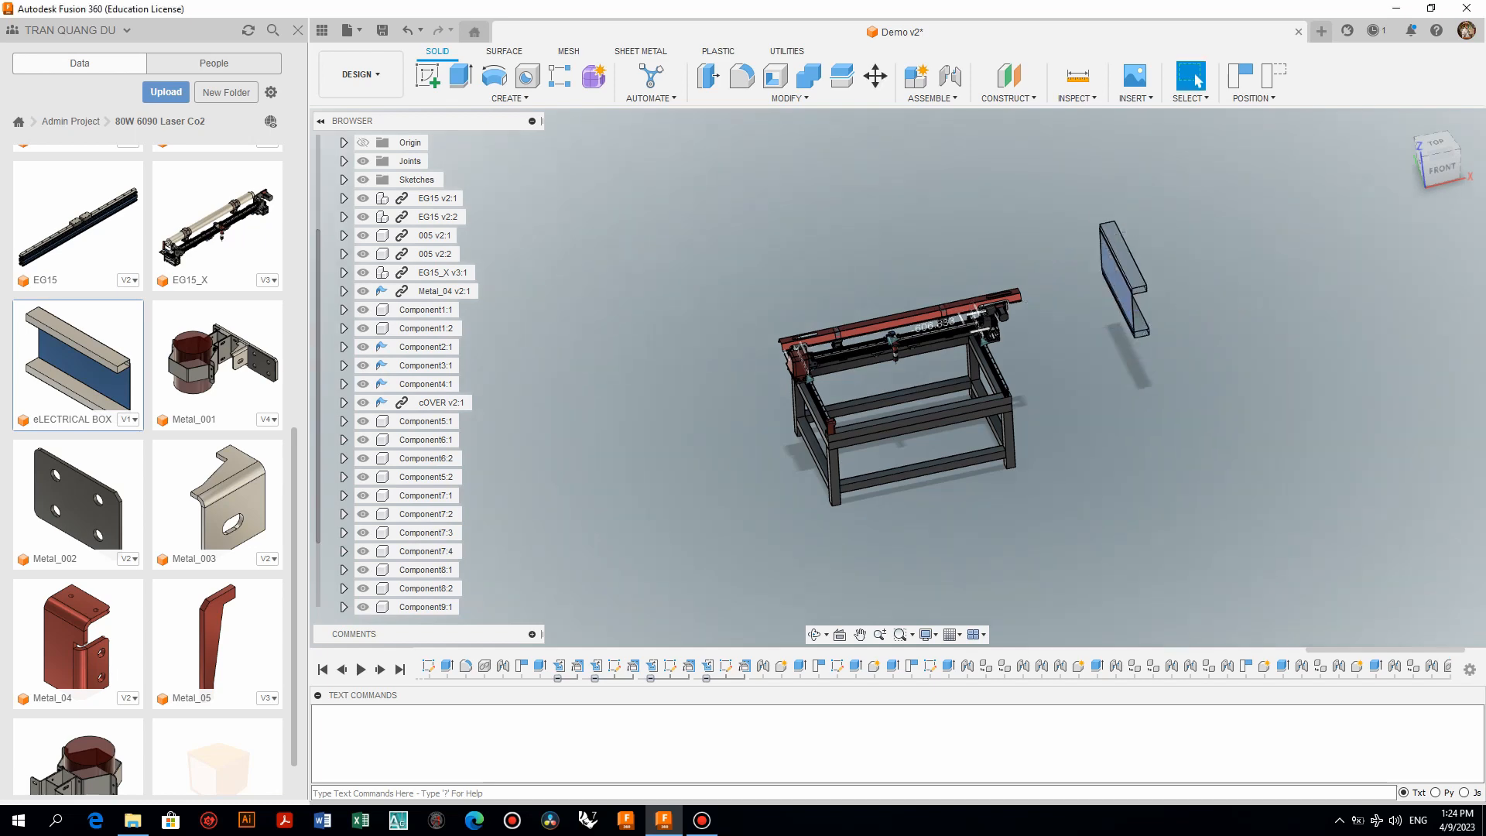
Joint the electrical box's tube to the underside of the upper side beam Component6:2, flipped, with a 0° angle
key(j)
scroll(1114, 282, up, 10)
click(1066, 398)
scroll(1066, 399, down, 8)
shift+middle_drag(1006, 418, 913, 333)
scroll(844, 345, up, 3)
click(890, 332)
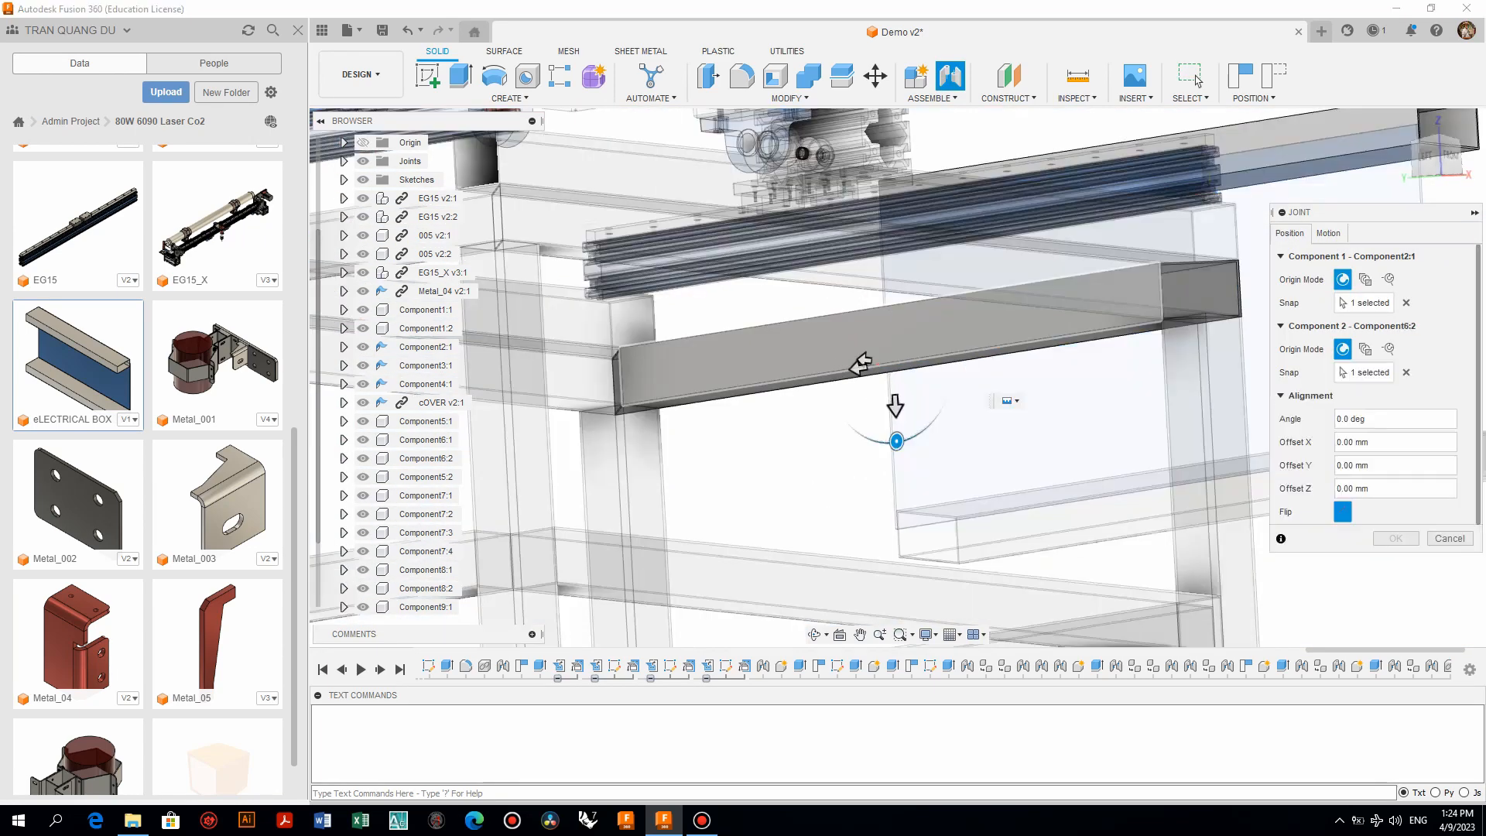
shift+middle_drag(890, 332, 982, 348)
key(Return)
Examine the electrical box's placement in the machine frame from several sides, including the front and top views
scroll(1060, 348, down, 5)
shift+middle_drag(1161, 294, 812, 290)
scroll(1037, 321, up, 4)
scroll(936, 395, down, 4)
shift+middle_drag(937, 394, 1137, 395)
scroll(1164, 329, up, 3)
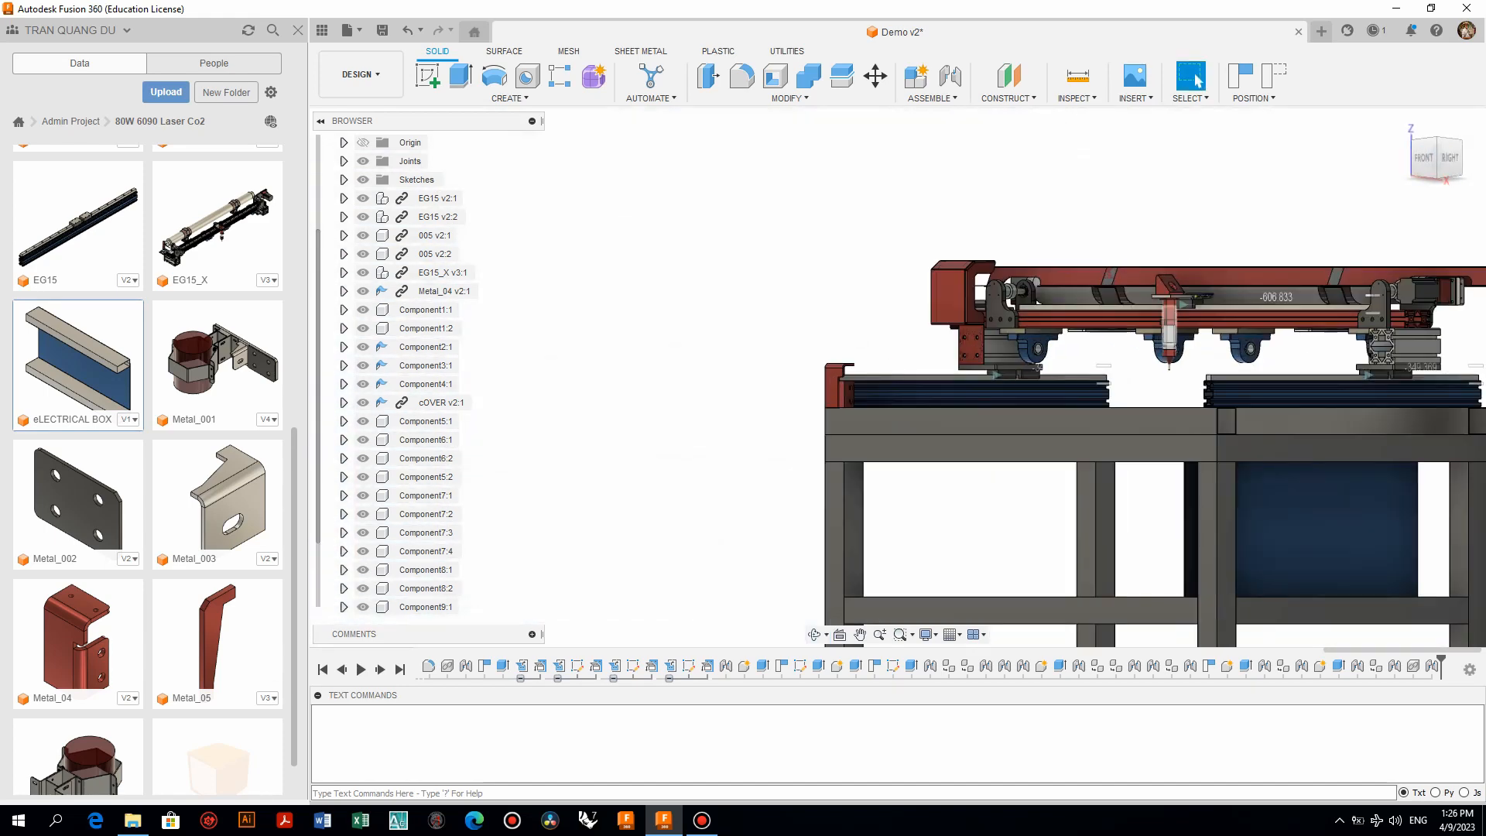
click(1424, 158)
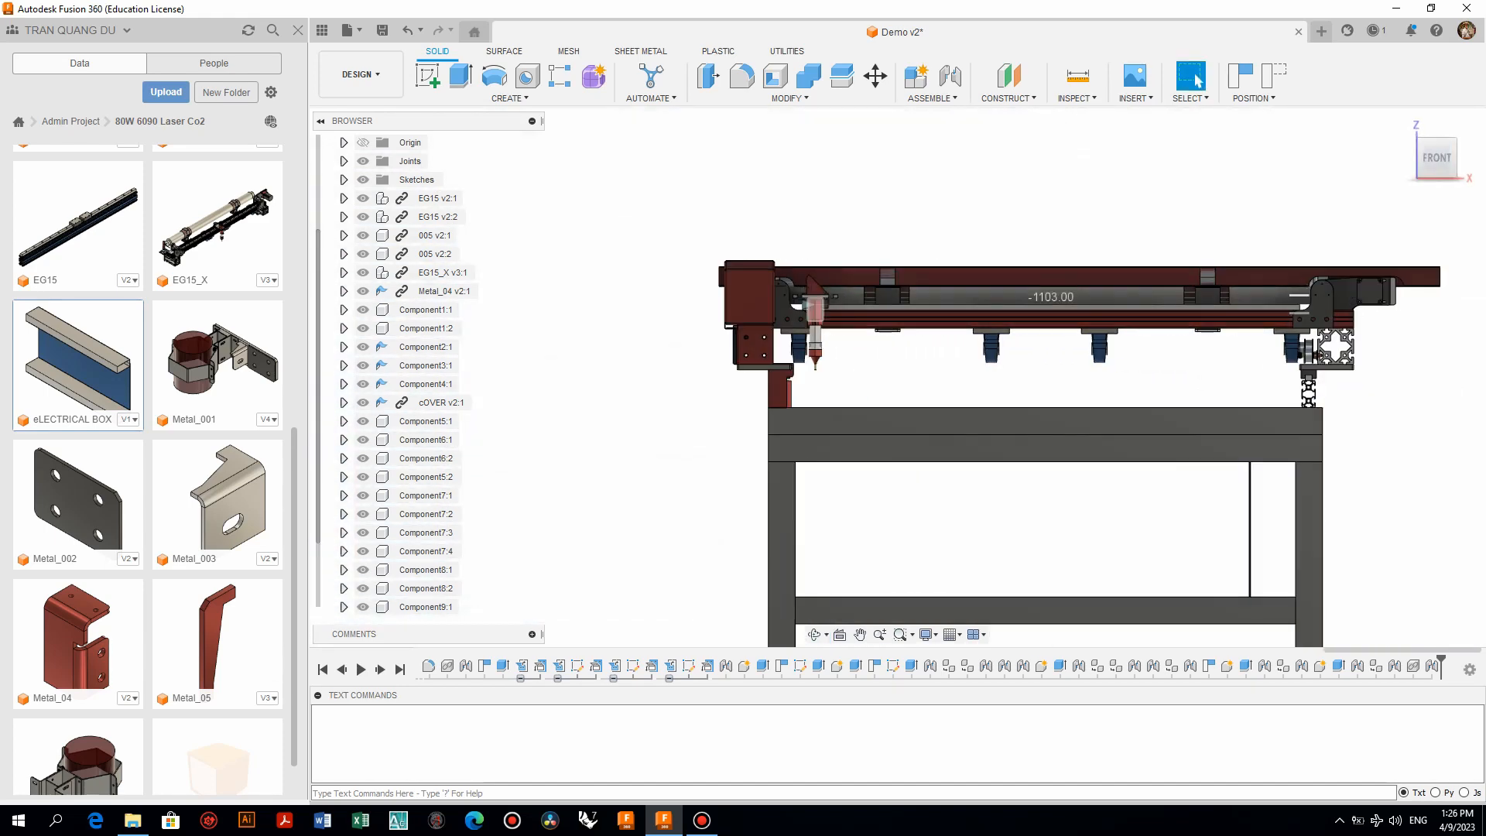
click(1436, 140)
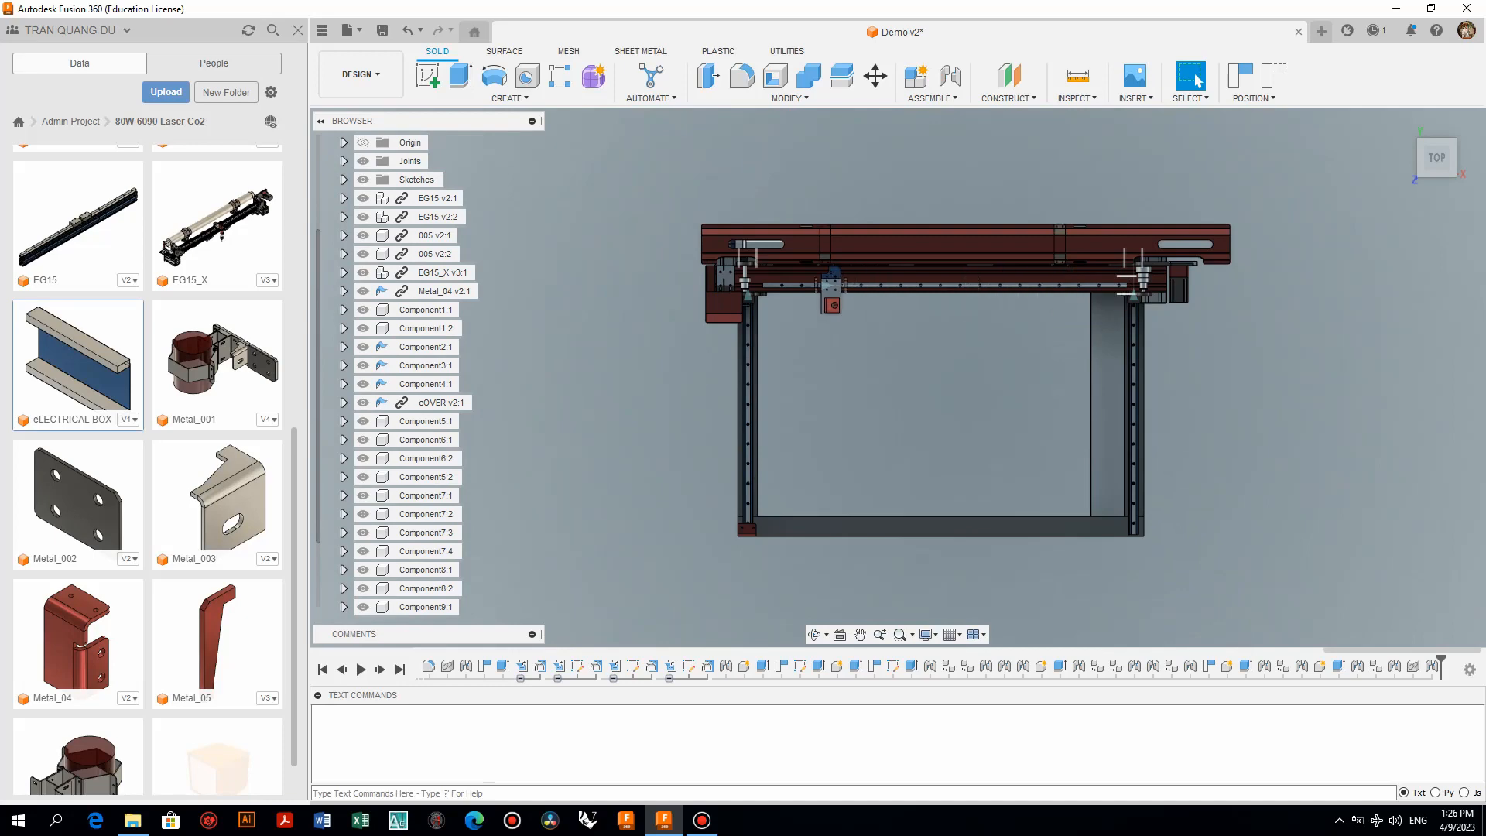